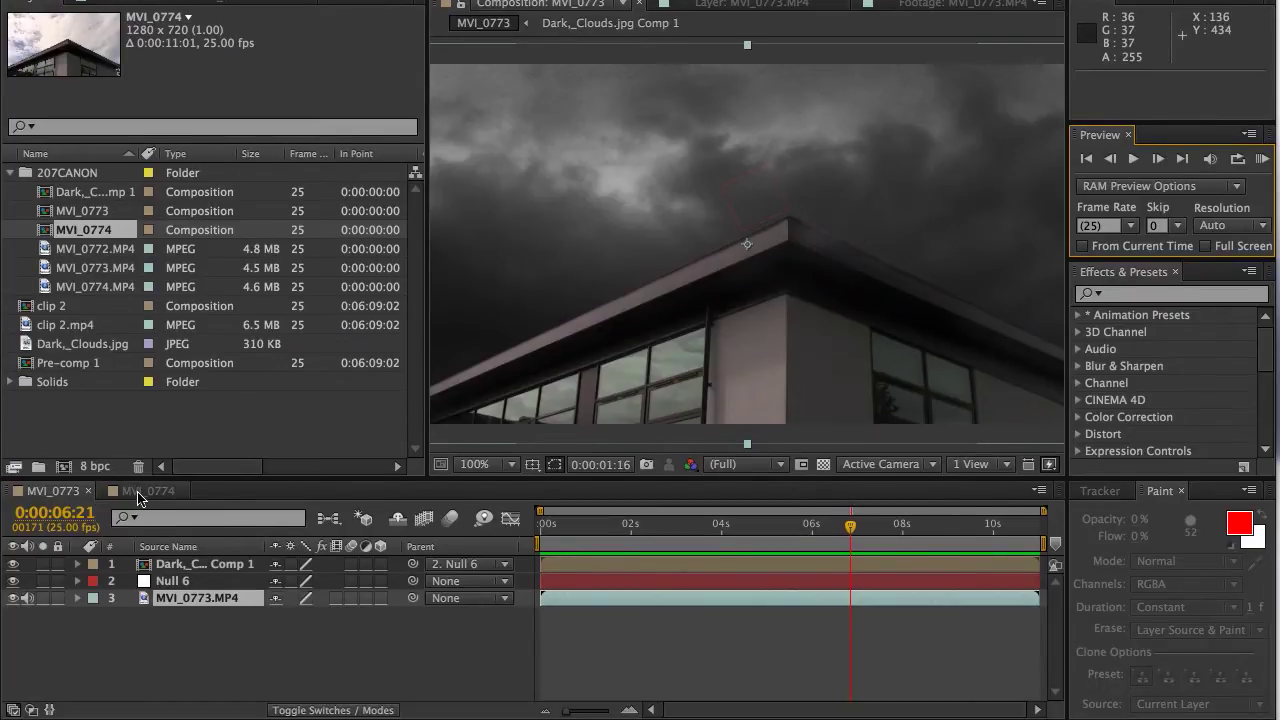
# Open the MVI_0774 composition and play a RAM preview of the original building footage.
pyautogui.click(145, 571)
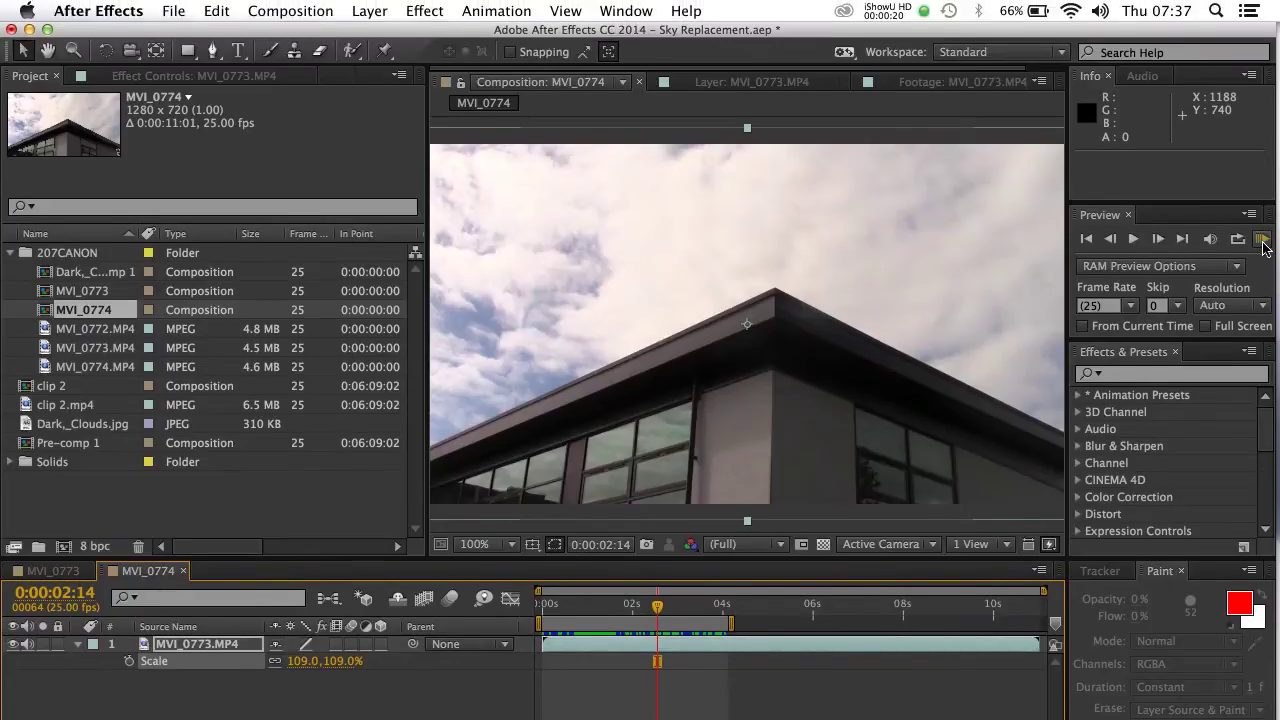
pyautogui.click(1263, 245)
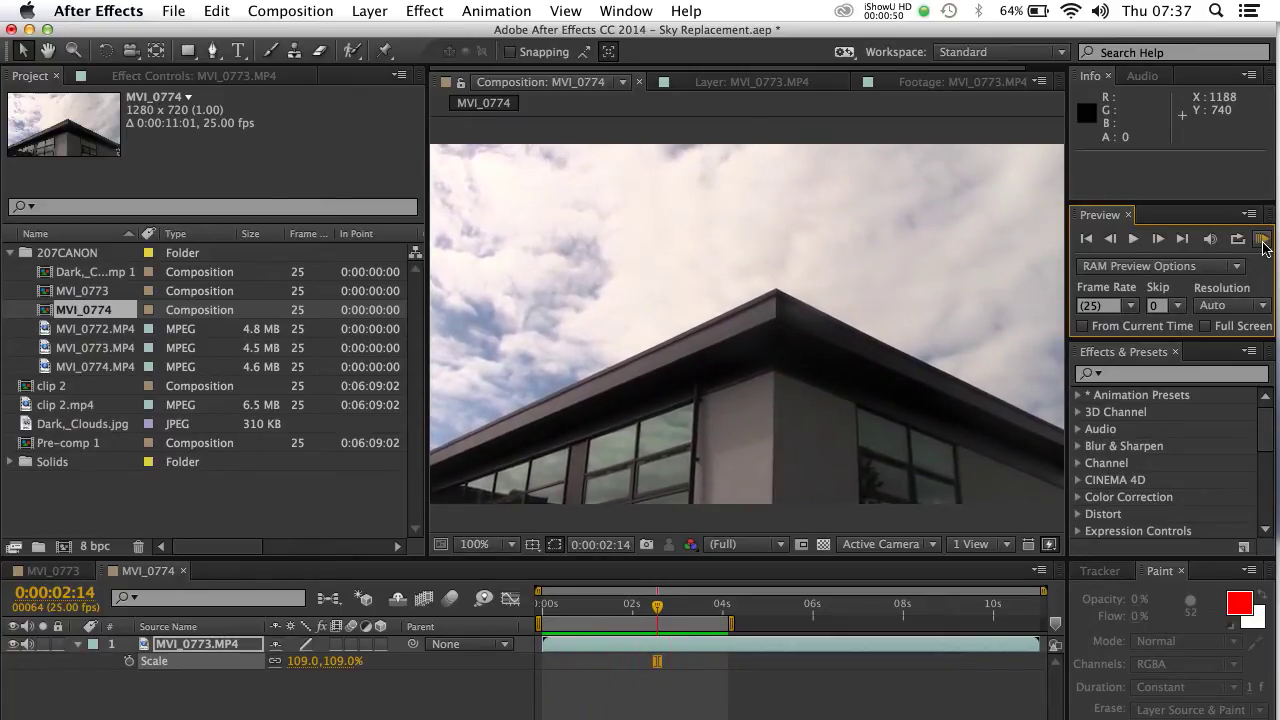
pyautogui.click(843, 193)
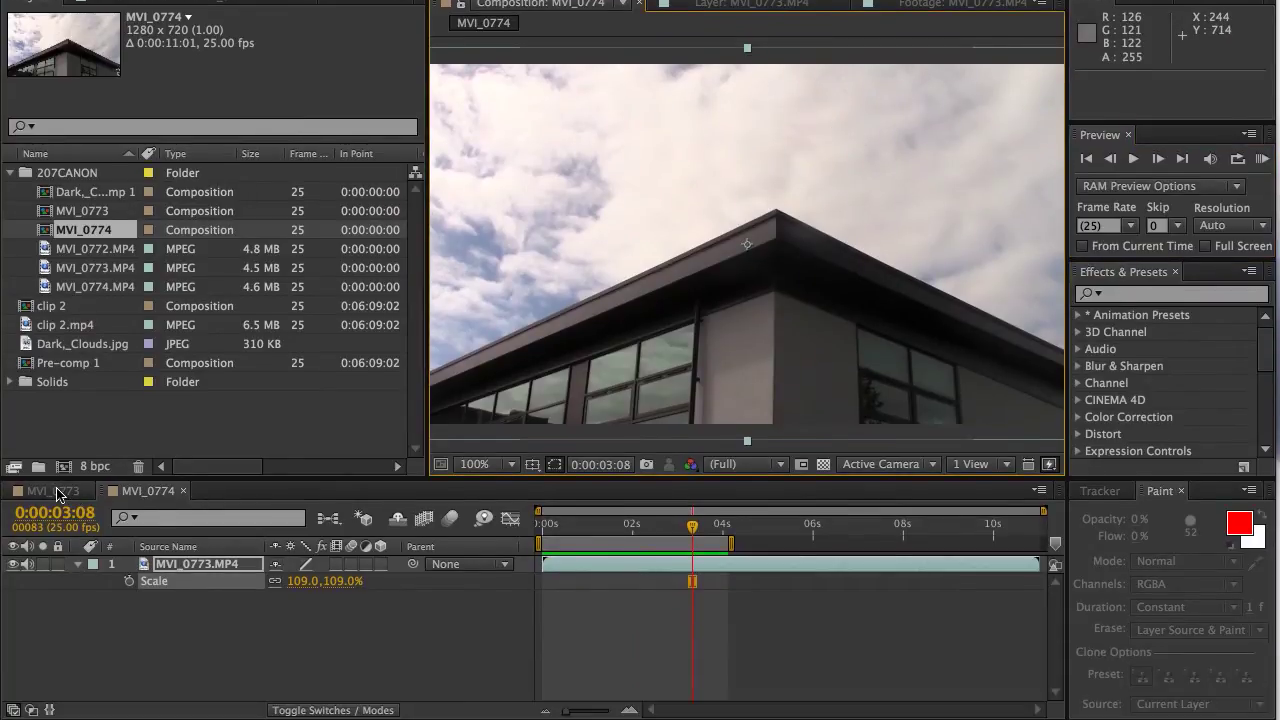
# Switch to the MVI_0773 composition and play a RAM preview of the finished dark sky replacement.
pyautogui.click(52, 507)
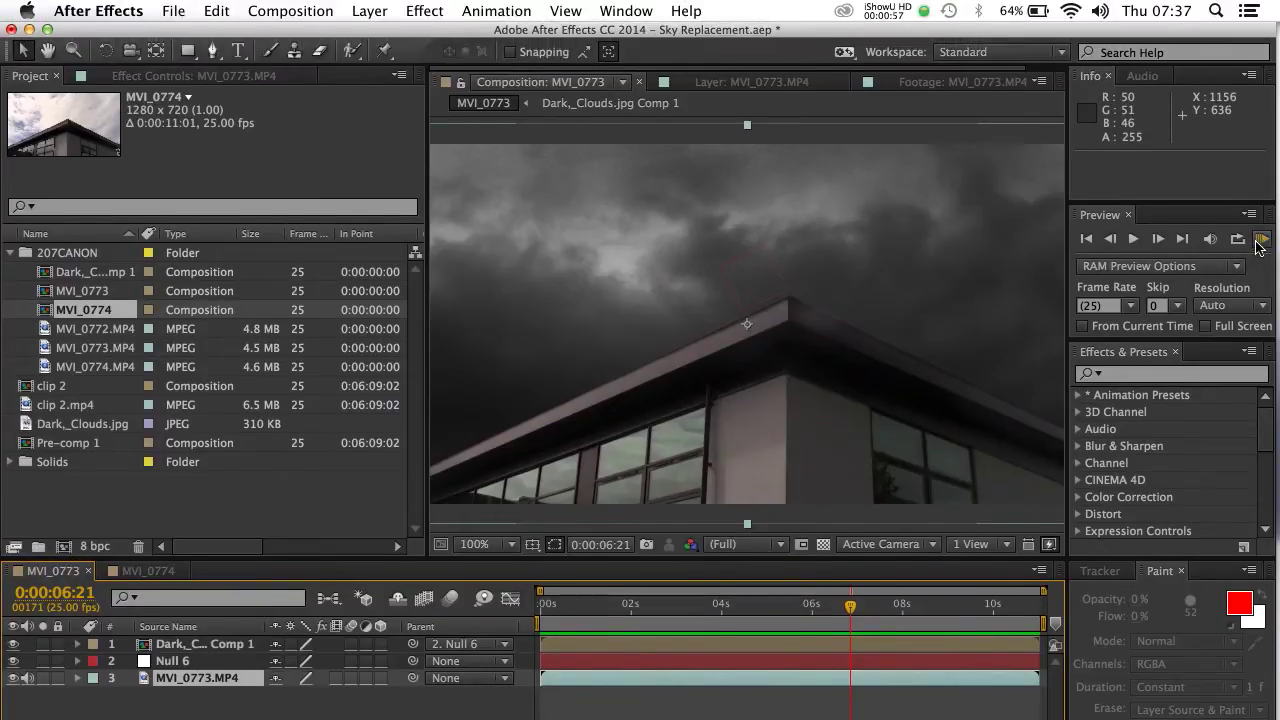
pyautogui.click(1262, 158)
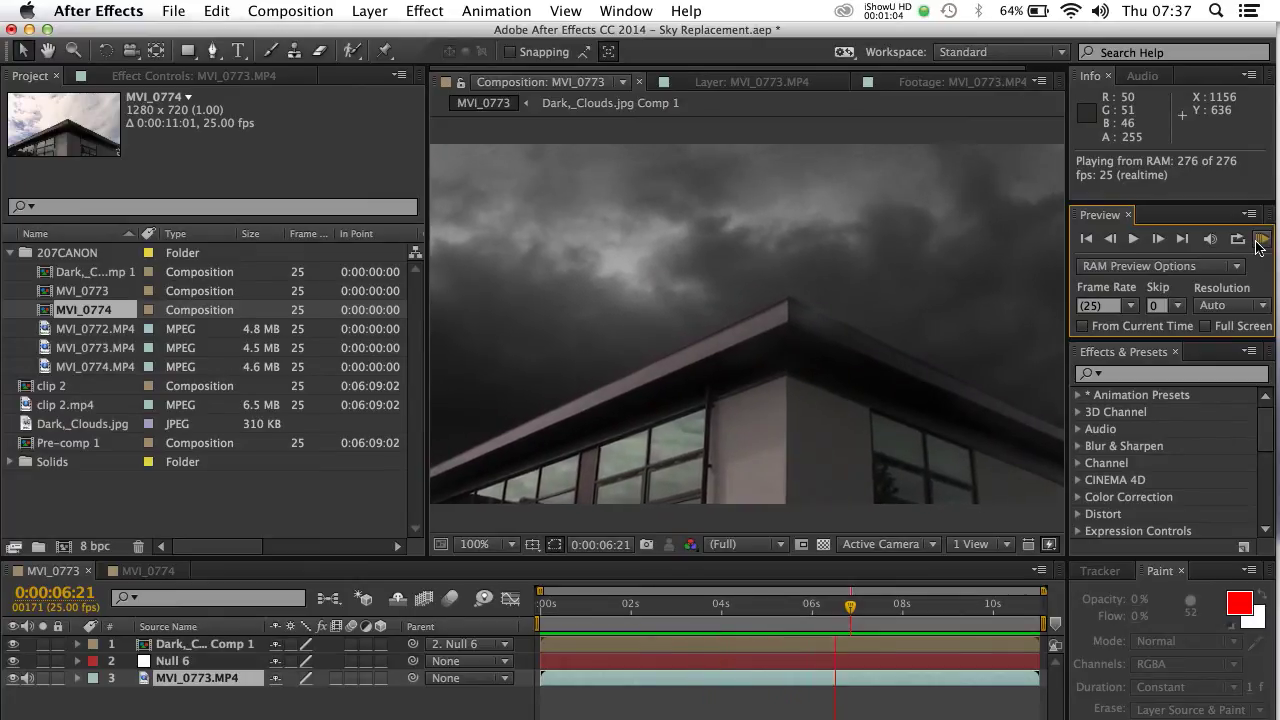
pyautogui.click(721, 251)
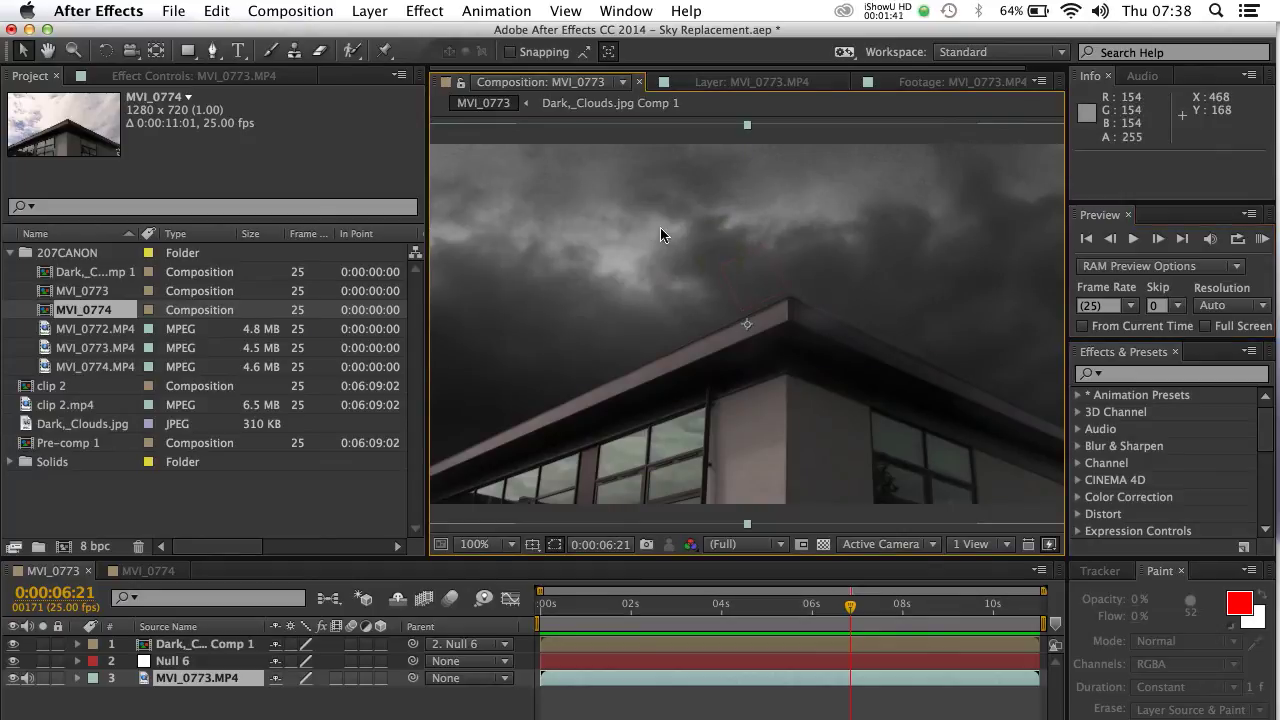
pyautogui.click(660, 227)
pyautogui.click(1266, 238)
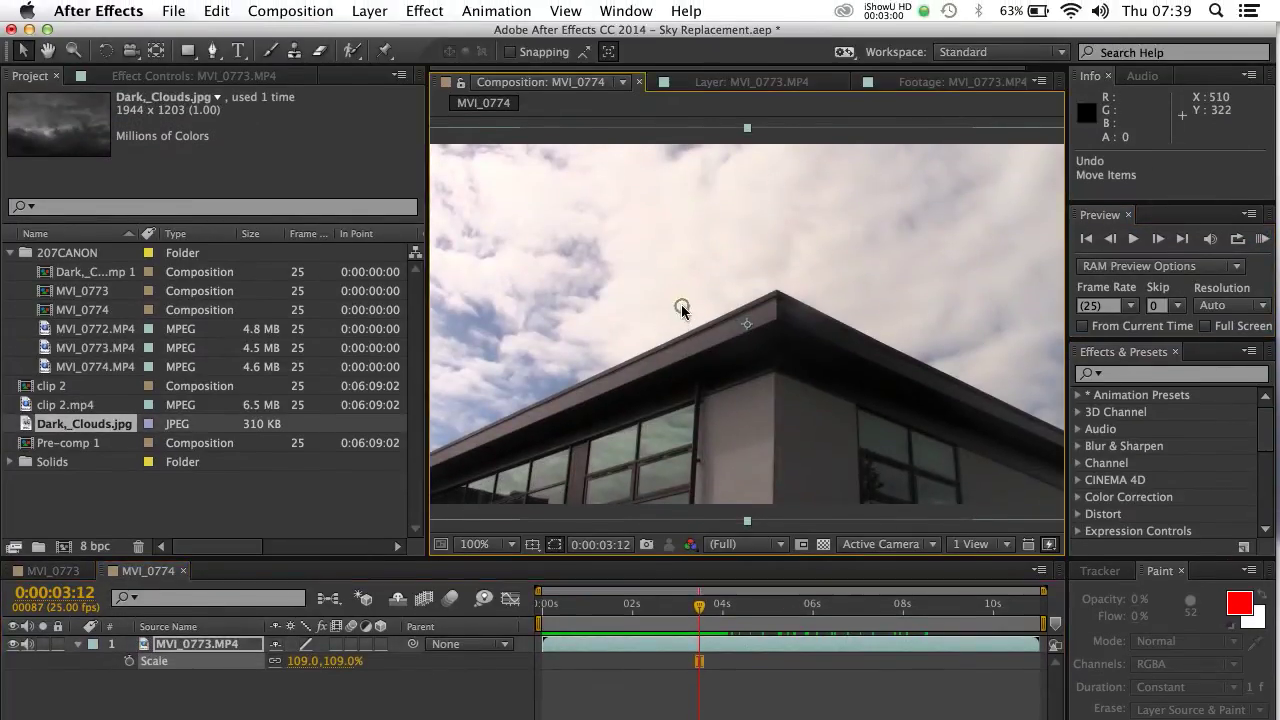
# Examine the sky and roofline in the MVI_0774 composition and view the Dark,_Clouds.jpg footage.
pyautogui.click(682, 232)
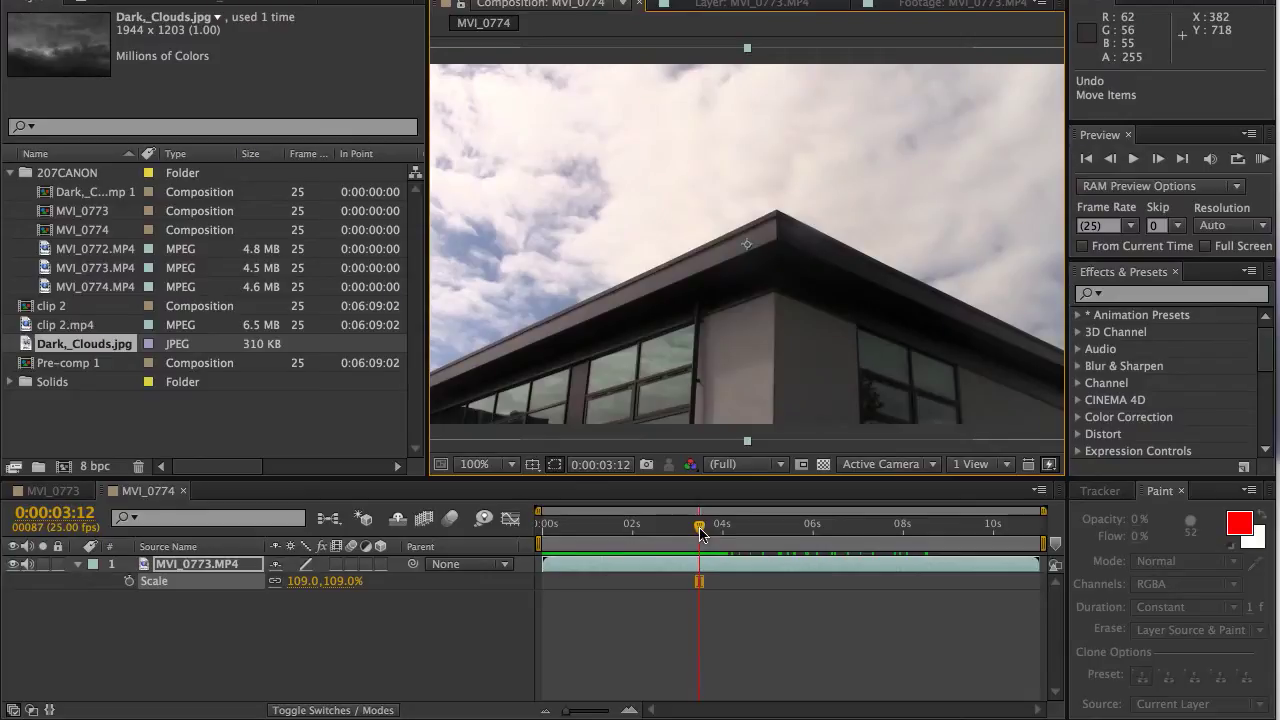
pyautogui.moveTo(700, 530)
pyautogui.mouseDown()
pyautogui.moveTo(920, 546)
pyautogui.moveTo(677, 540)
pyautogui.mouseUp()
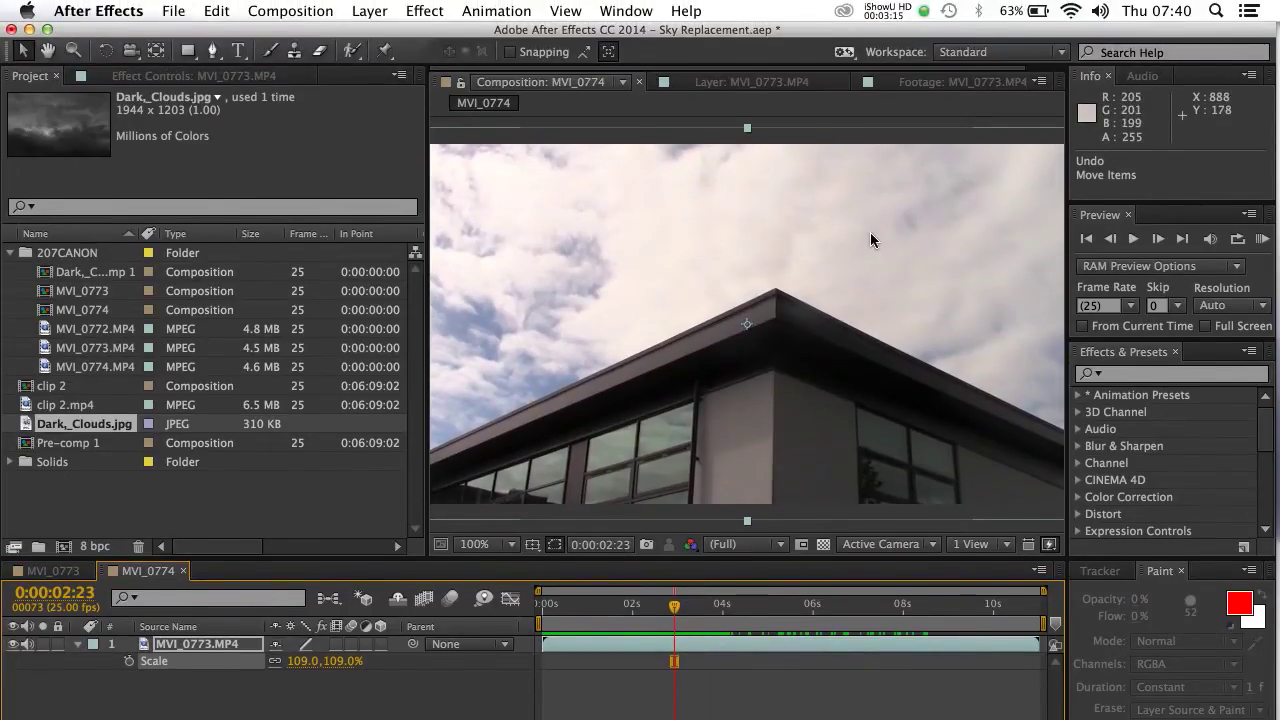
pyautogui.click(862, 183)
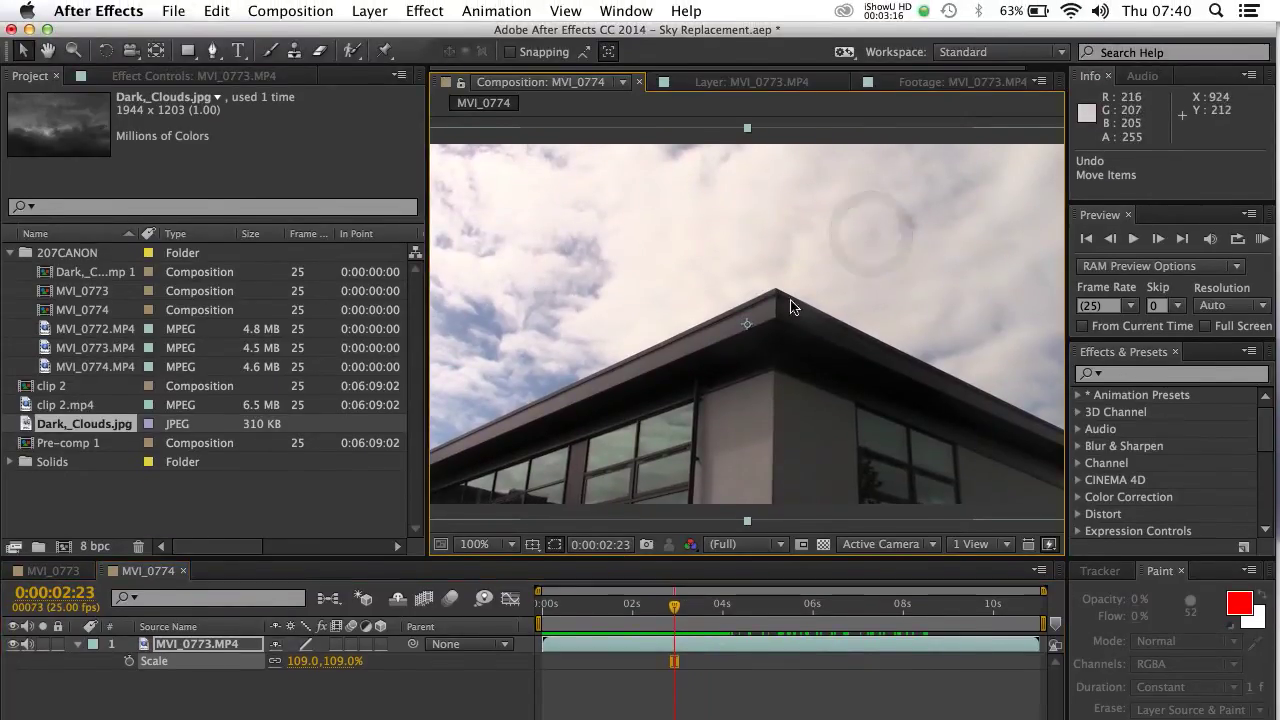
pyautogui.click(572, 230)
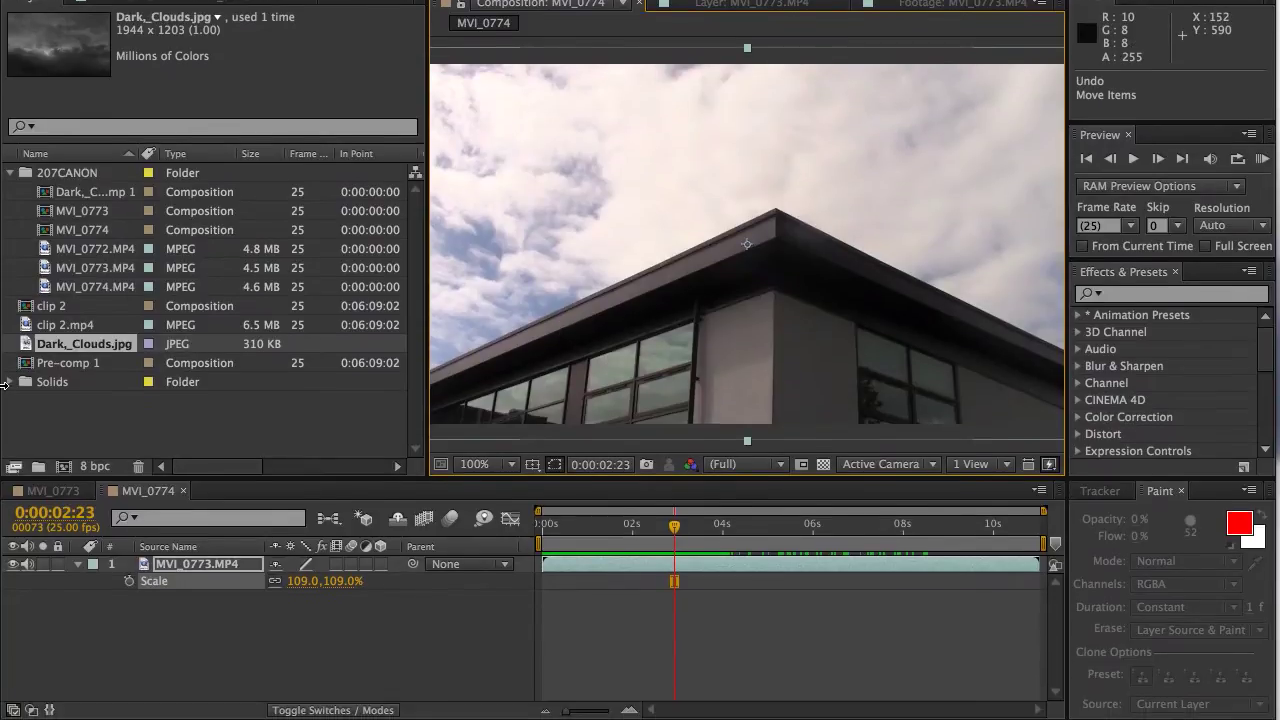
pyautogui.doubleClick(23, 346)
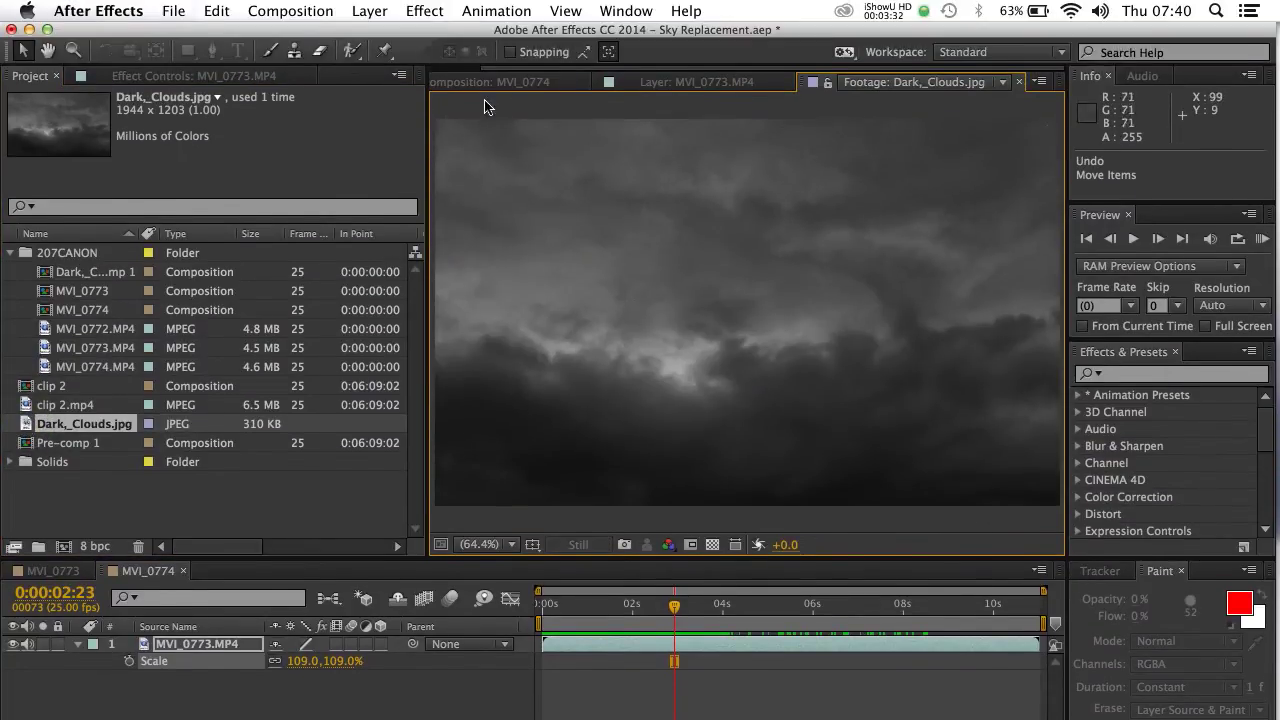
pyautogui.click(492, 20)
pyautogui.click(657, 300)
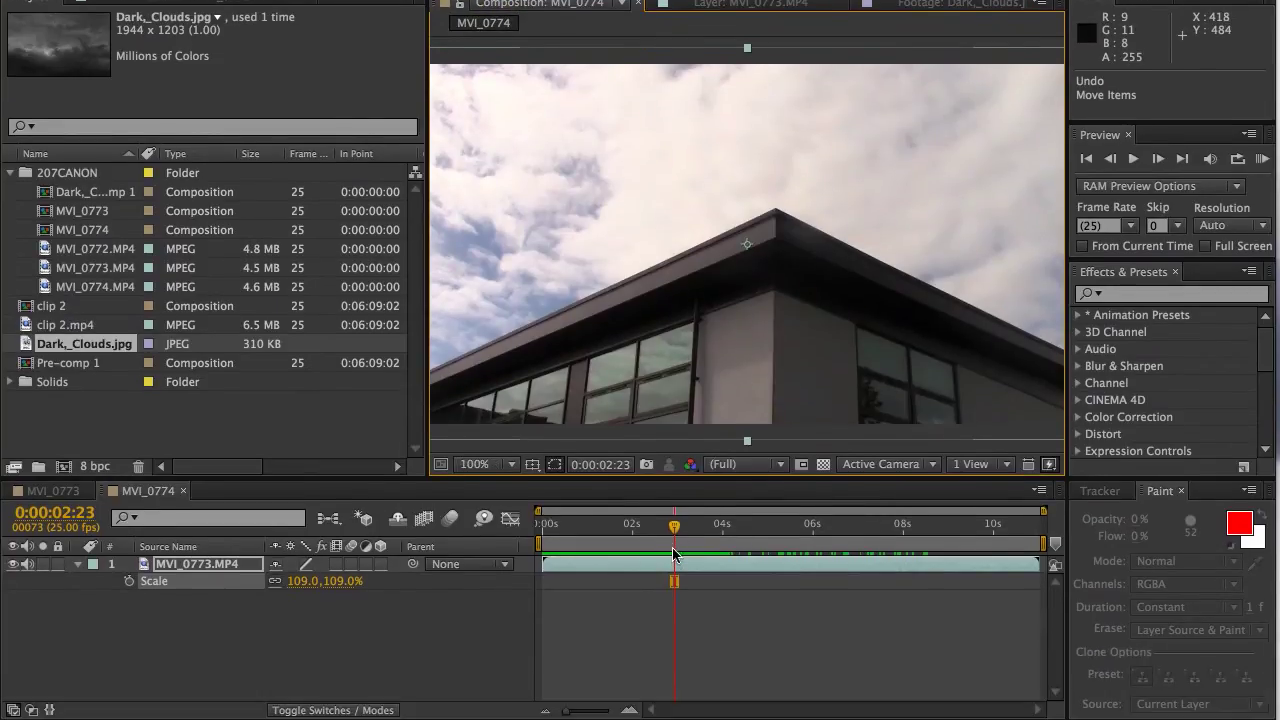
# Return MVI_0774 to its first frame and show the Tracker as a separate floating panel.
pyautogui.moveTo(670, 533); pyautogui.dragTo(524, 533)
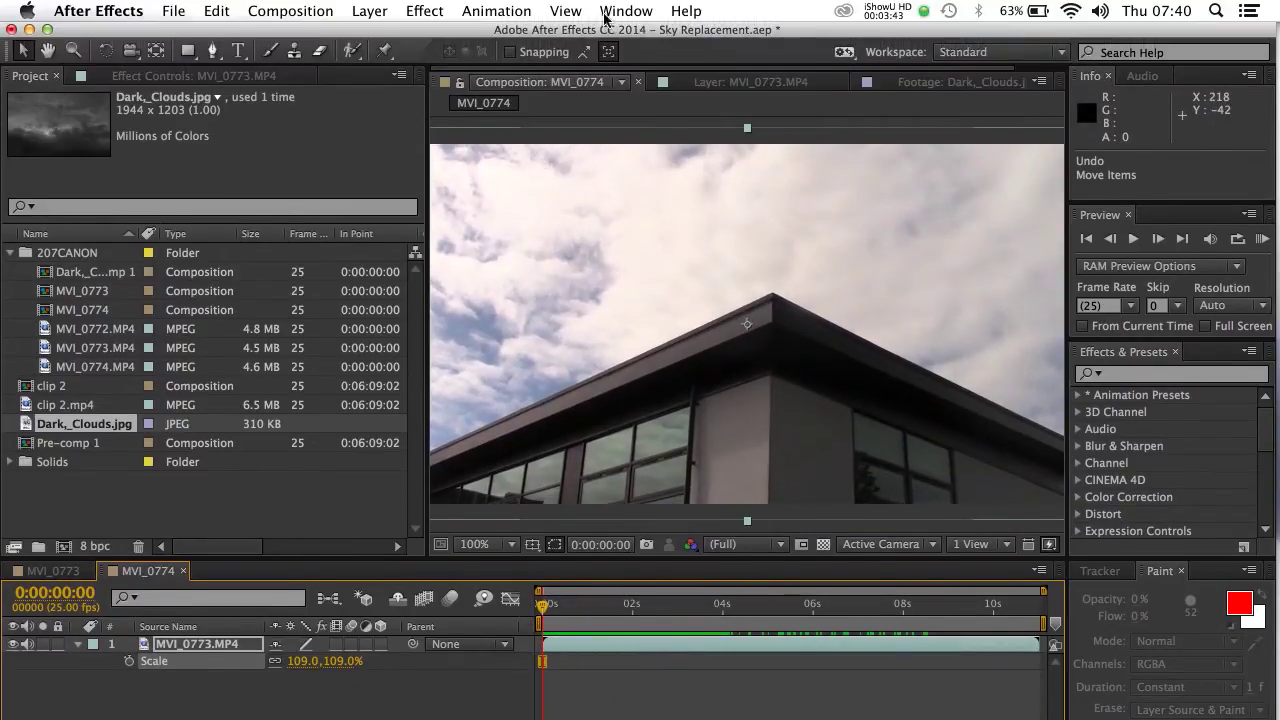
pyautogui.click(627, 12)
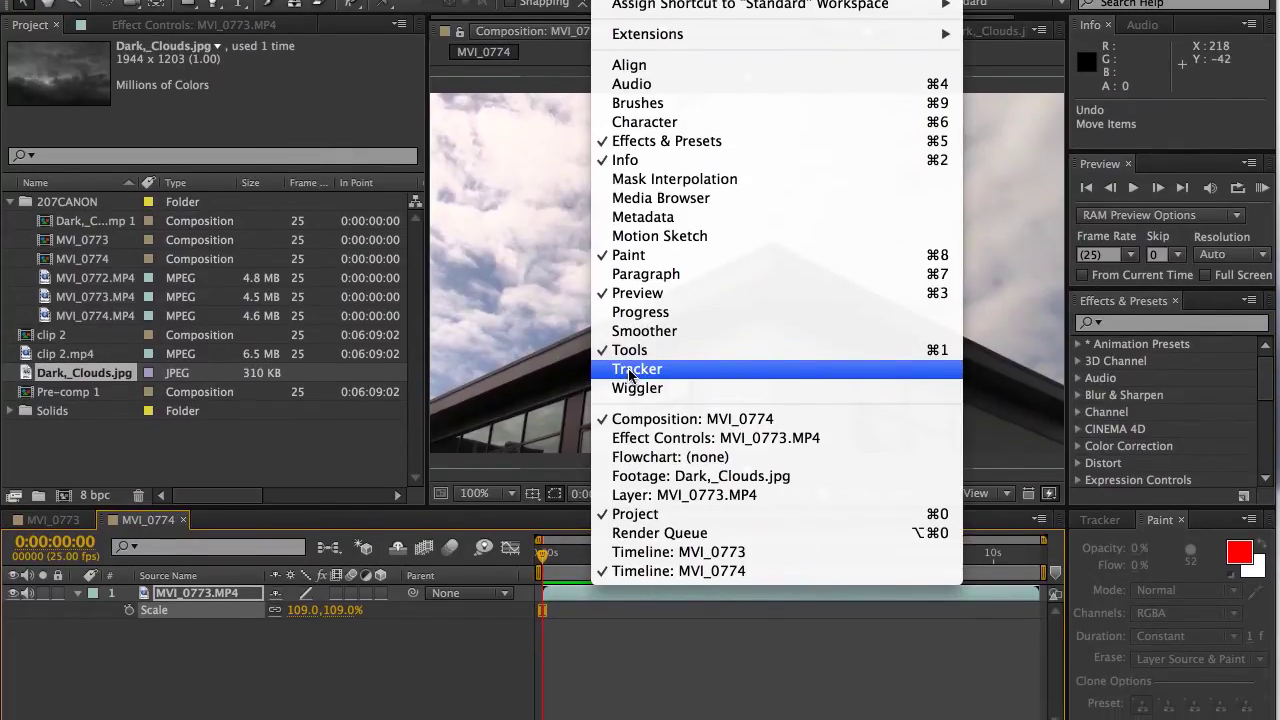
pyautogui.click(636, 420)
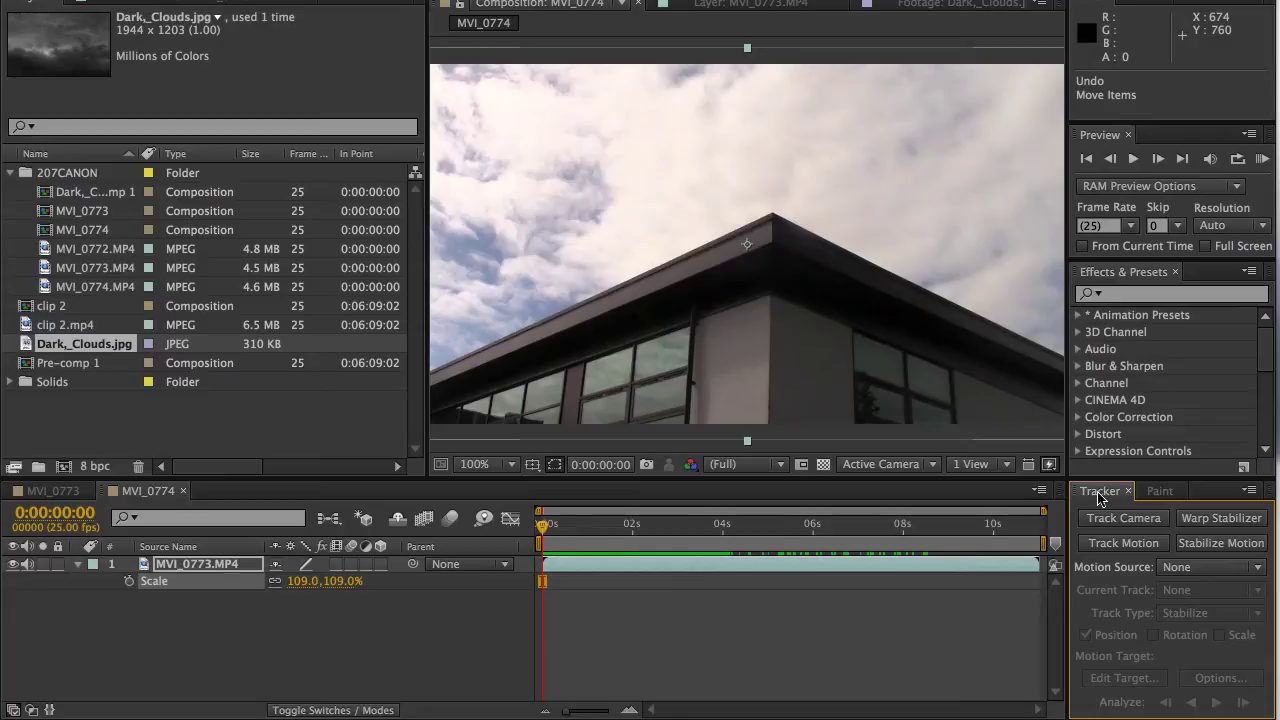
pyautogui.click(1250, 491)
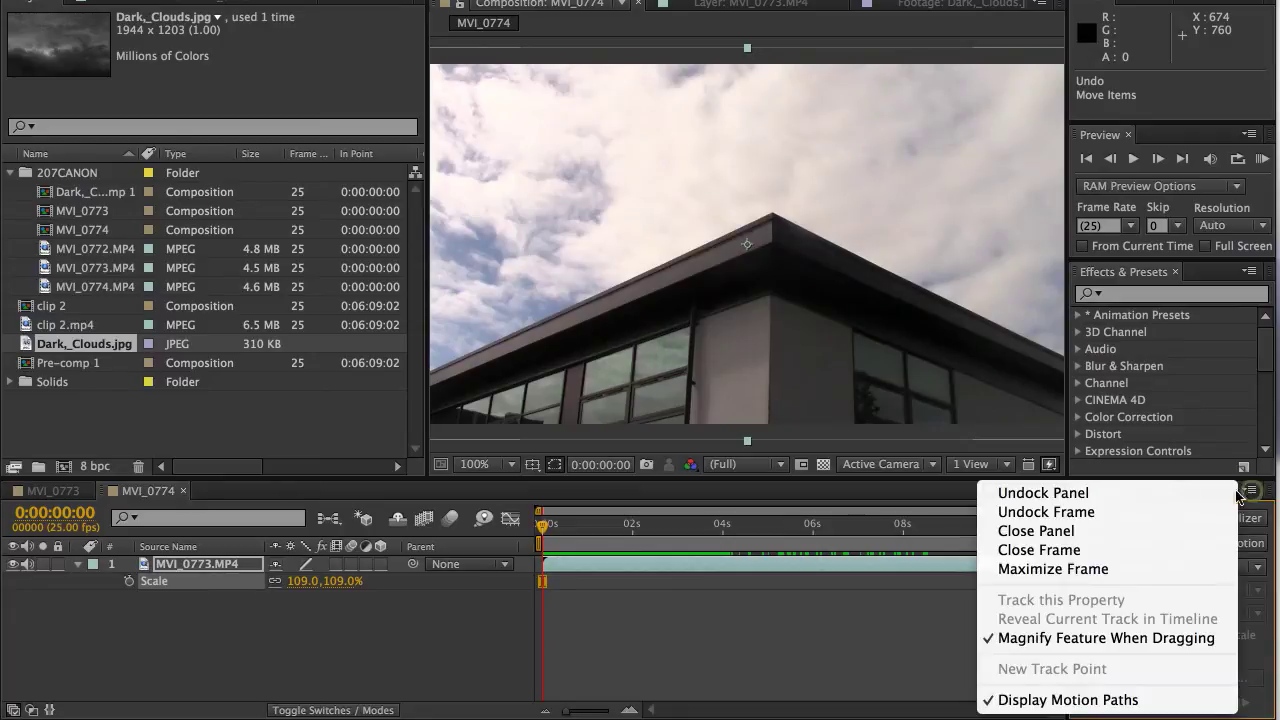
pyautogui.click(1166, 491)
pyautogui.moveTo(1166, 478); pyautogui.dragTo(1164, 241)
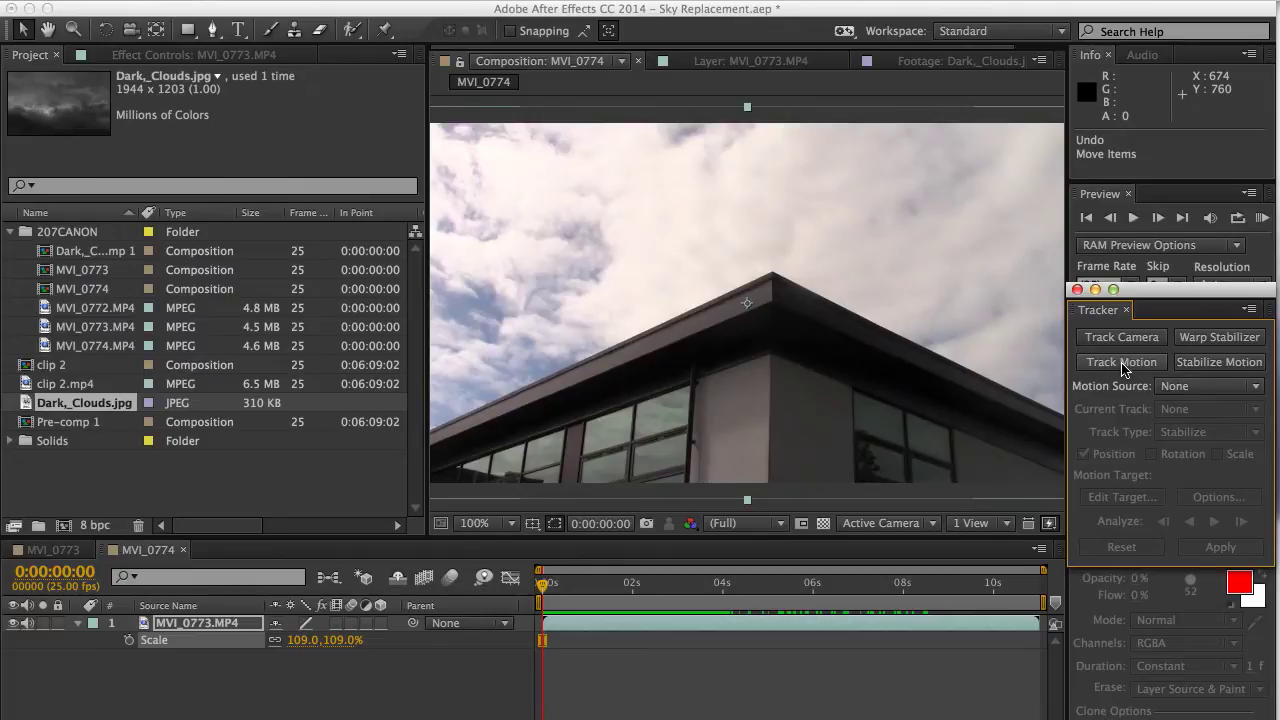
# Start Track Motion on the MVI_0773.MP4 layer and place an enlarged Track Point 1 on the roof's peak.
pyautogui.click(1121, 360)
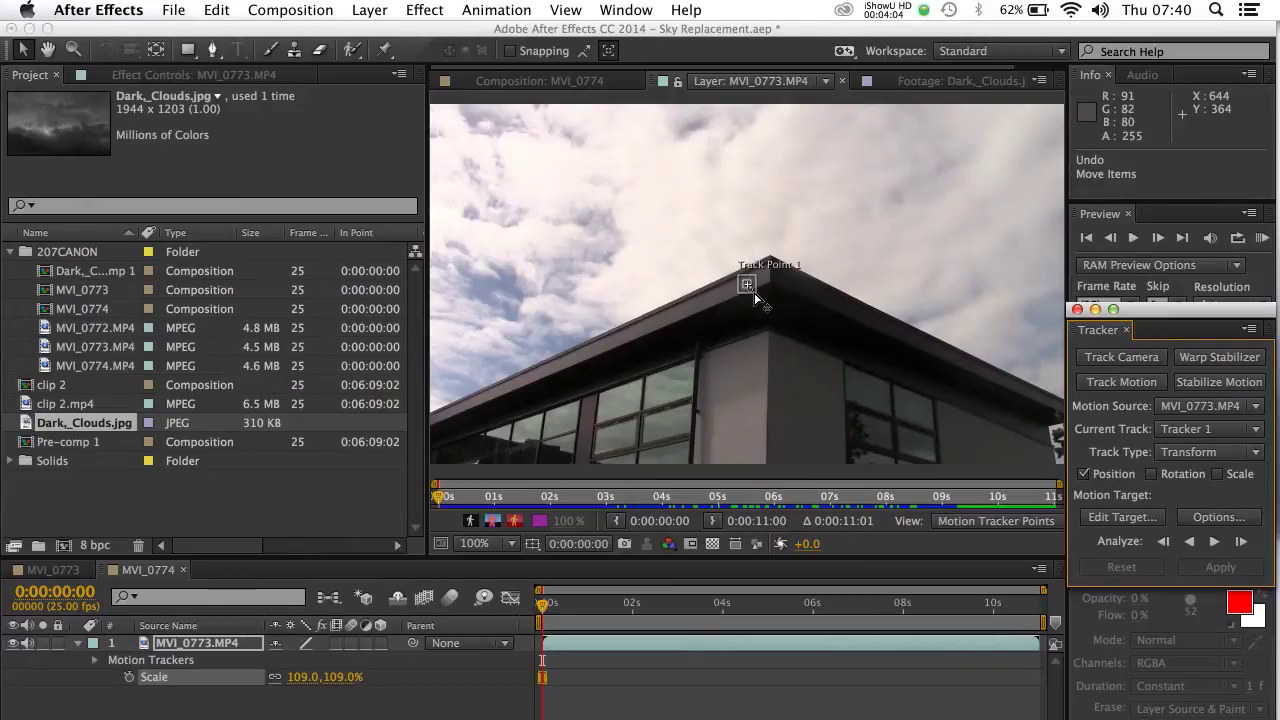
pyautogui.moveTo(755, 298); pyautogui.dragTo(770, 277)
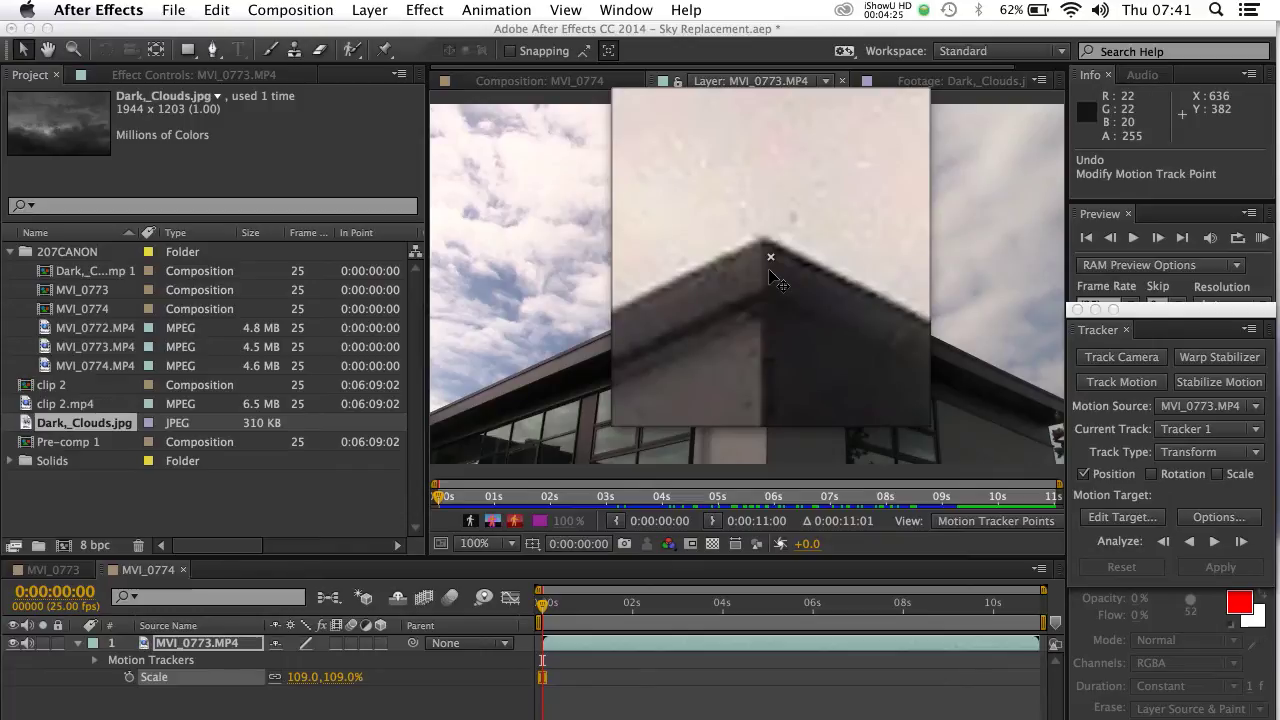
pyautogui.moveTo(770, 277); pyautogui.dragTo(770, 276)
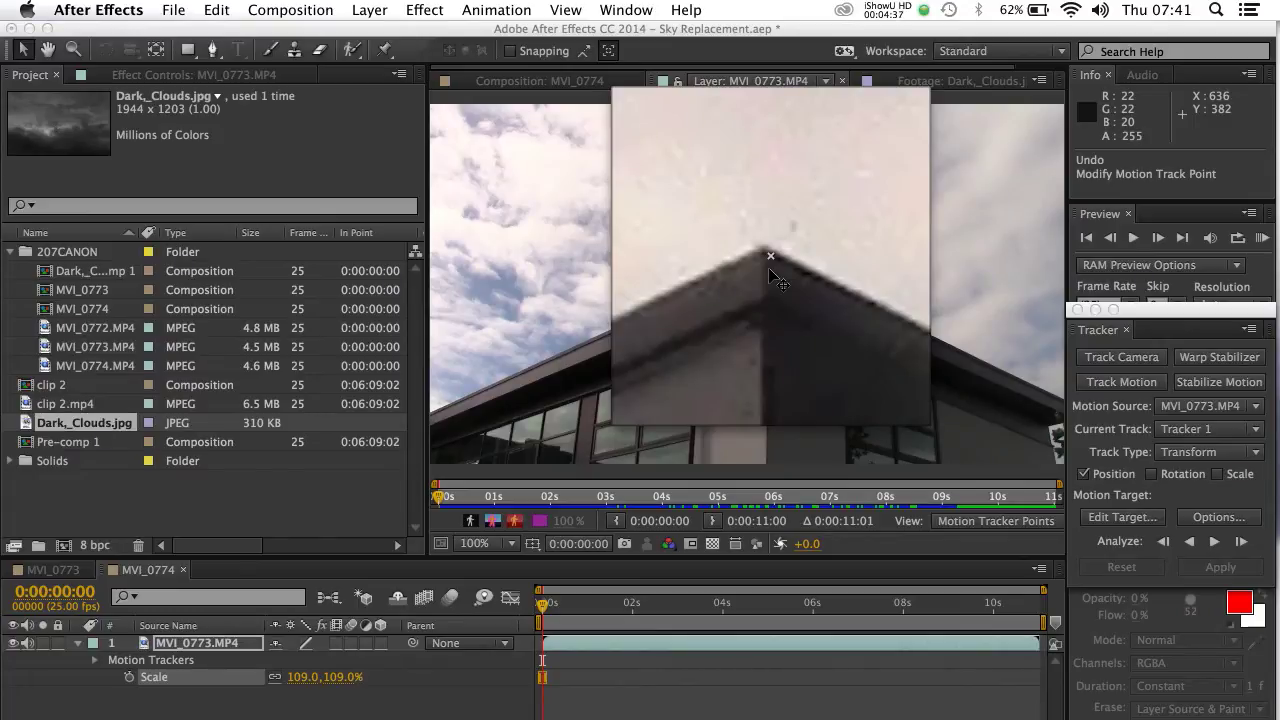
pyautogui.moveTo(778, 283); pyautogui.dragTo(781, 276)
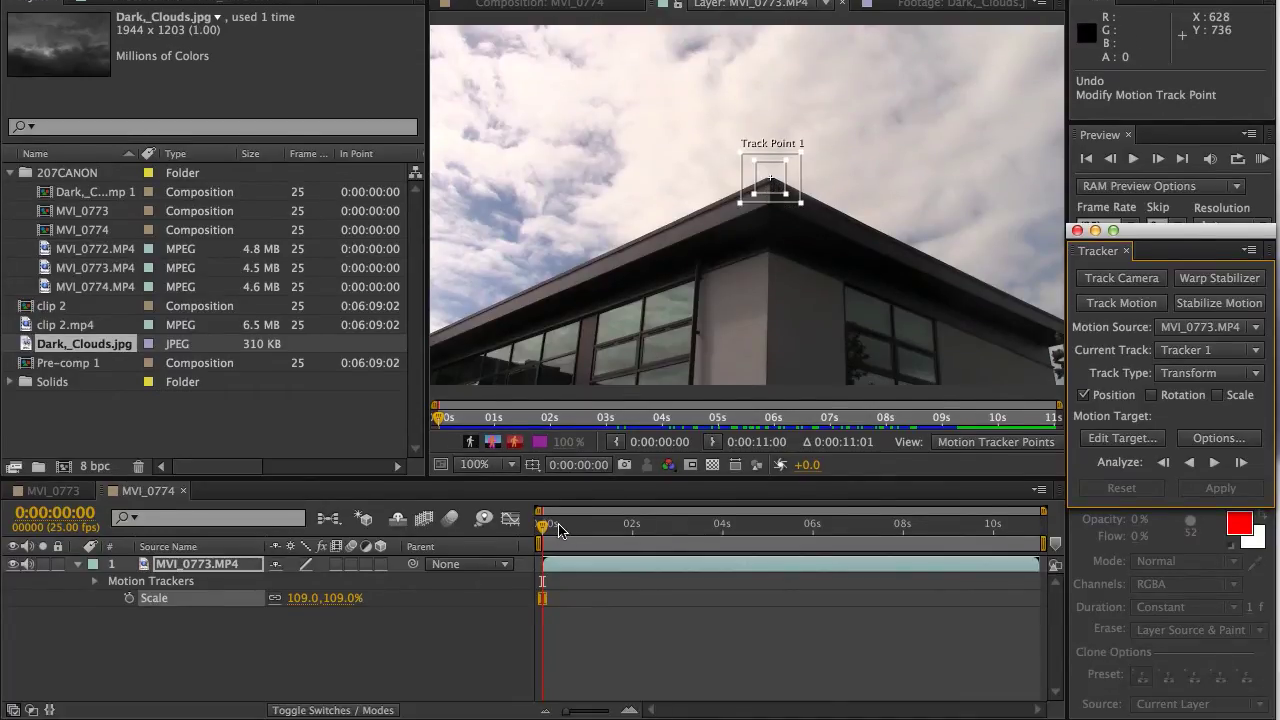
# Scrub the footage to 0:00:03:13, enable rotation tracking, and place Track Point 2 on the roof edge left of the peak.
pyautogui.moveTo(560, 530); pyautogui.dragTo(700, 512)
pyautogui.moveTo(542, 598); pyautogui.dragTo(701, 598)
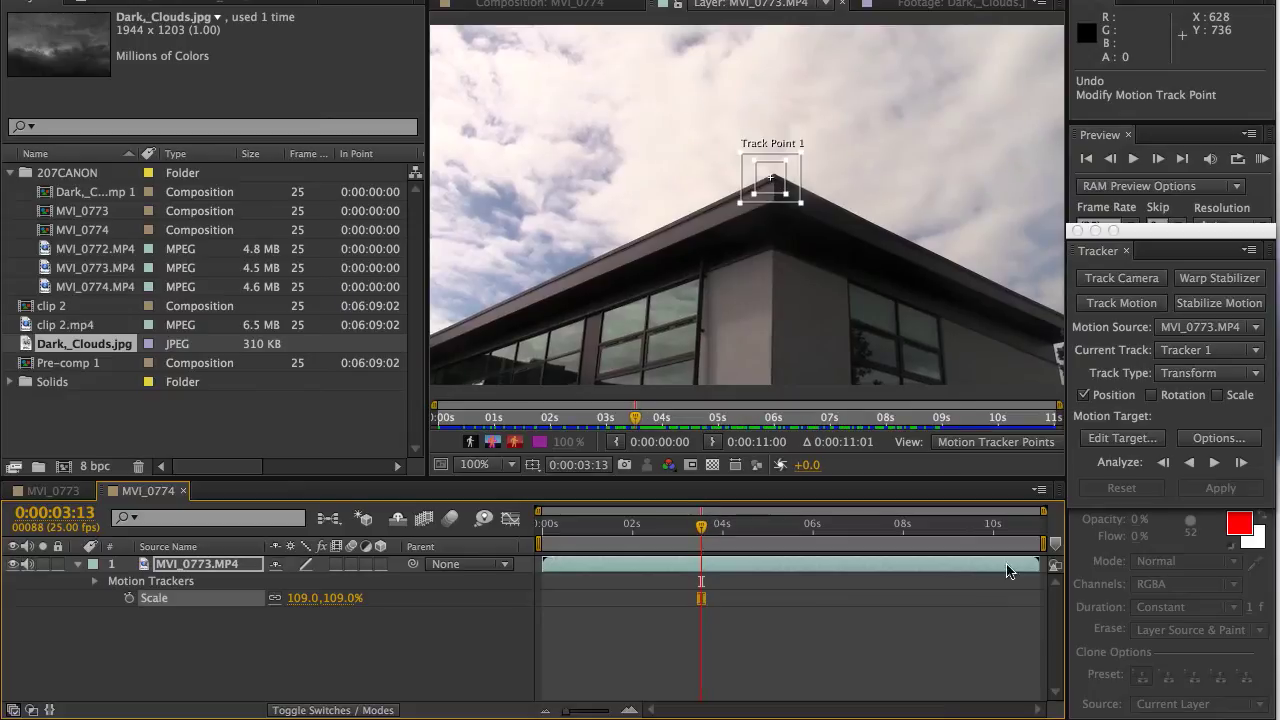
pyautogui.click(1152, 396)
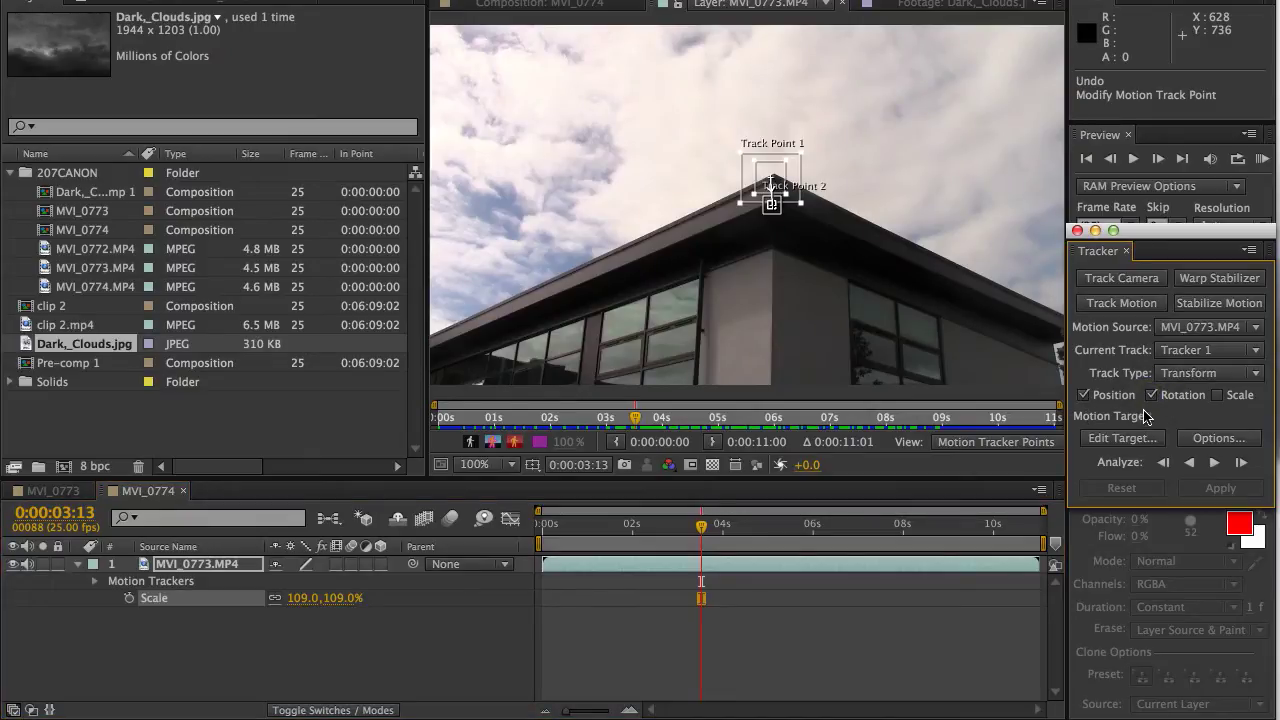
pyautogui.click(1152, 396)
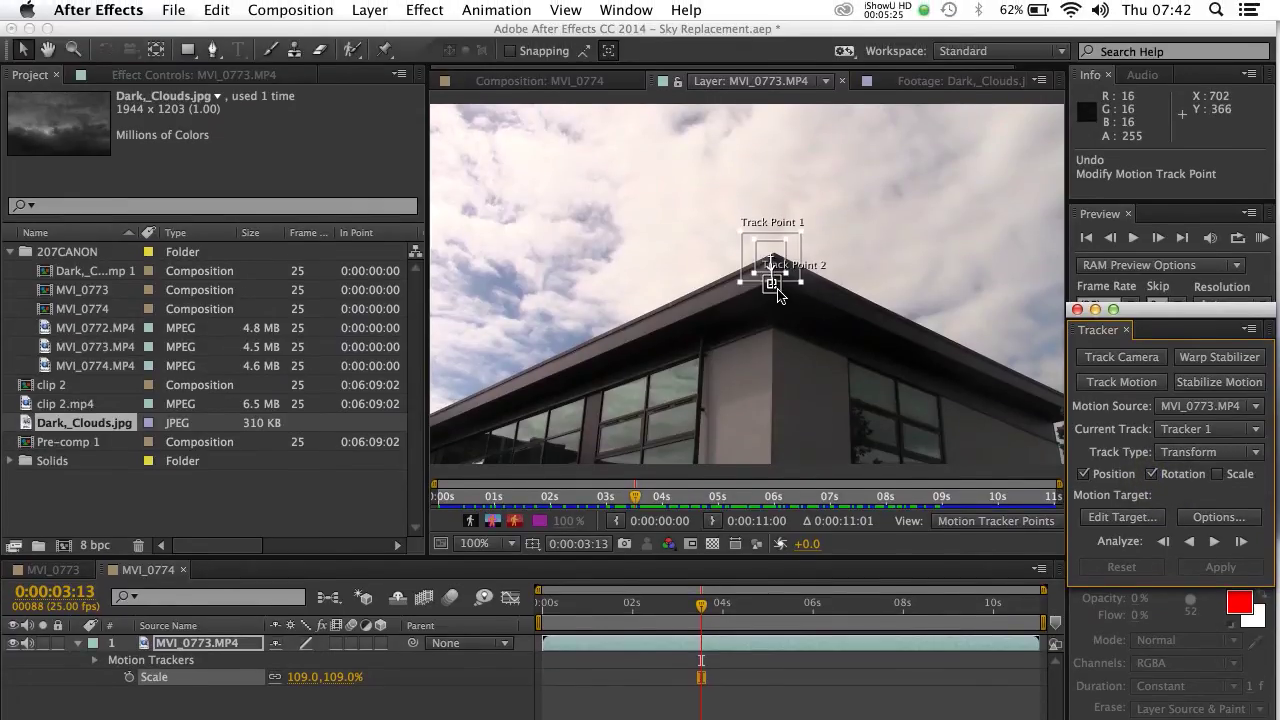
pyautogui.moveTo(777, 293); pyautogui.dragTo(566, 366)
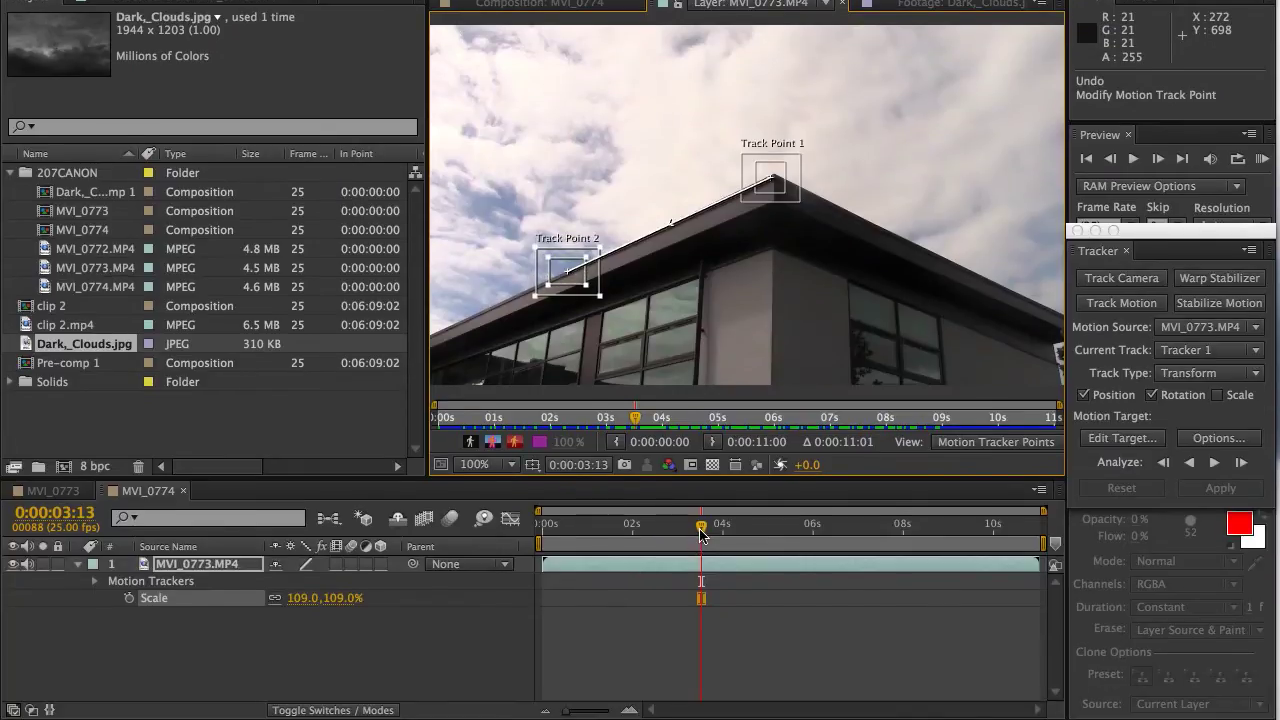
# Analyze both track points forward from the first frame to the clip's end, and return to the start.
pyautogui.moveTo(701, 533); pyautogui.dragTo(520, 537)
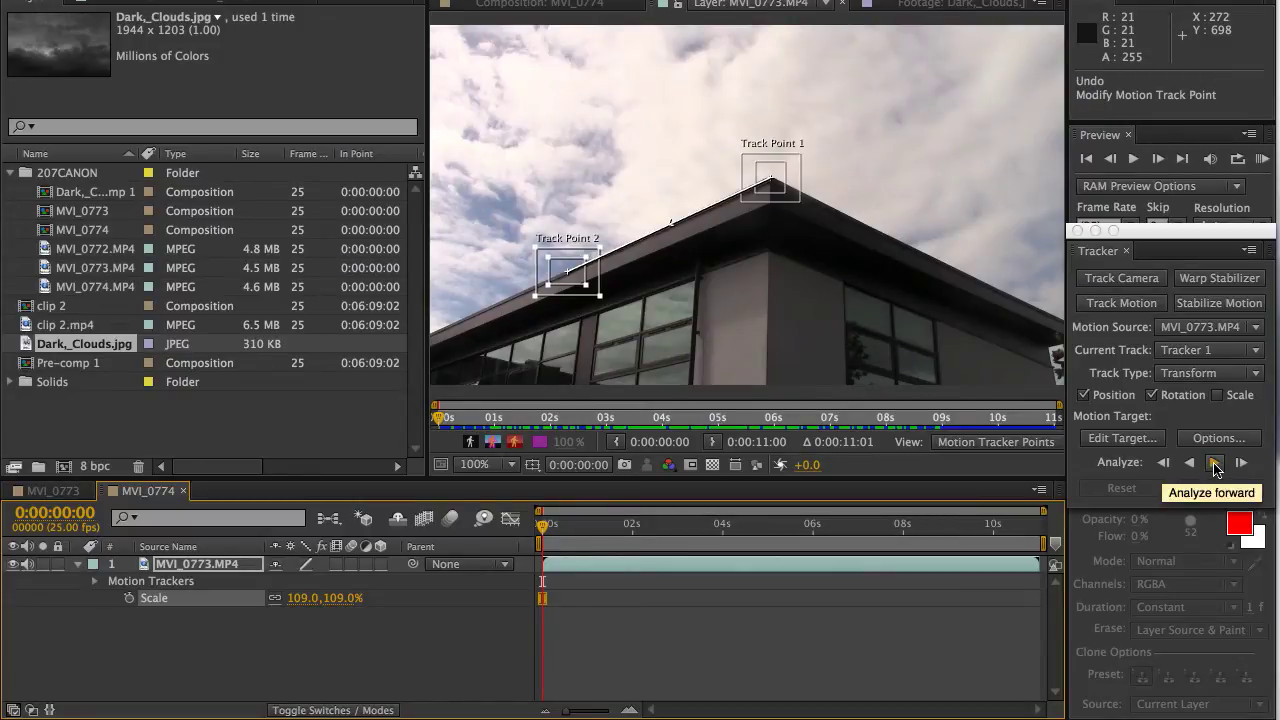
pyautogui.click(1215, 463)
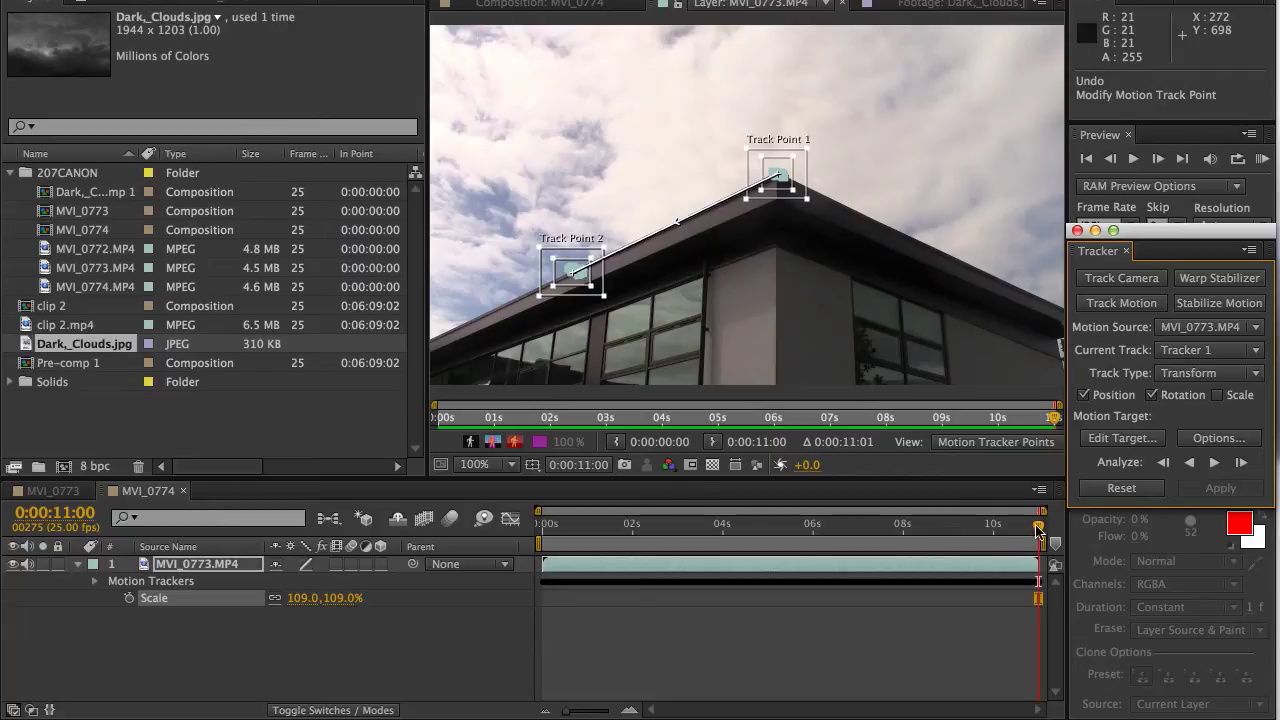
pyautogui.moveTo(1038, 529); pyautogui.dragTo(540, 540)
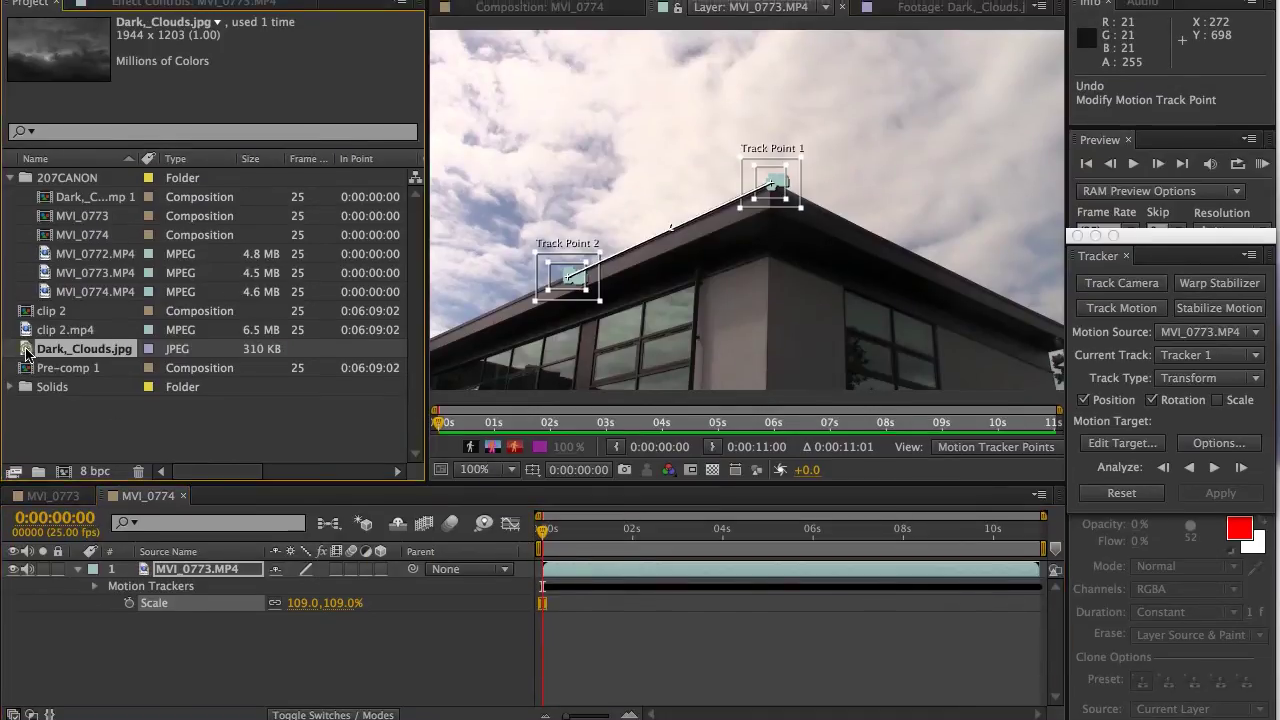
# View the Dark,_Clouds.jpg image and the MVI_0774 composition, and return to the tracked MVI_0773.MP4 layer.
pyautogui.doubleClick(27, 345)
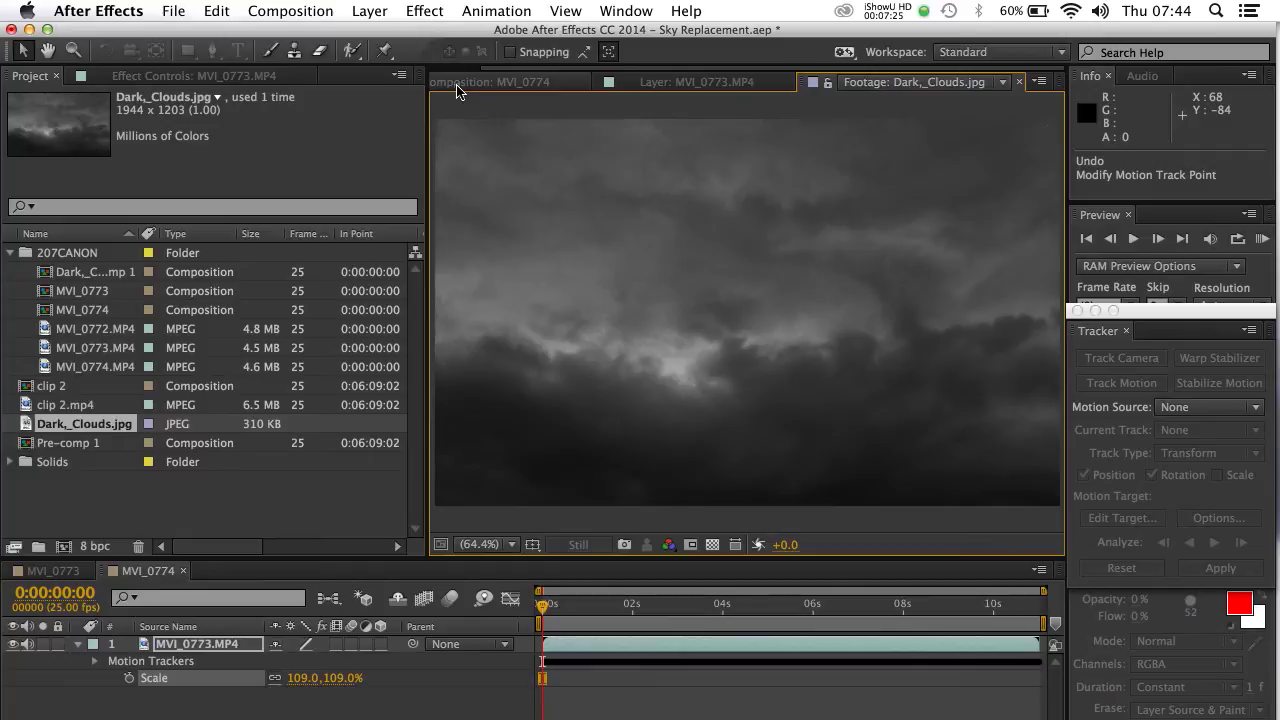
pyautogui.click(456, 88)
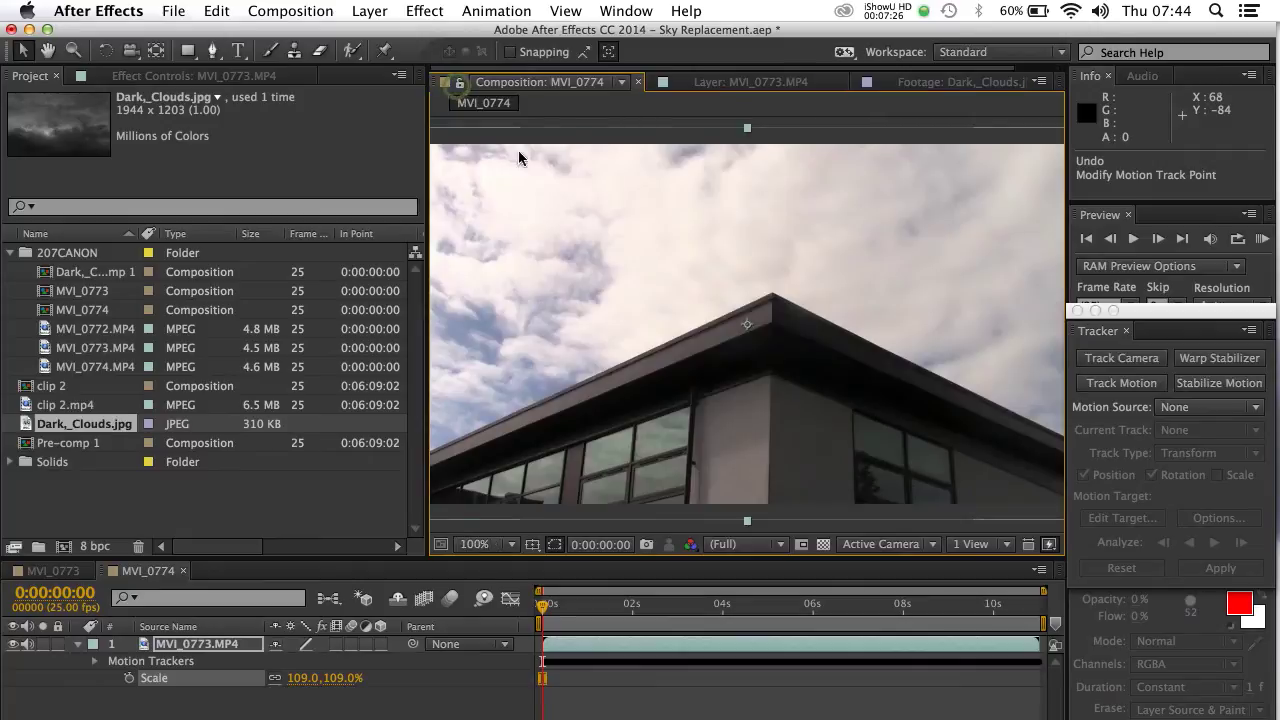
pyautogui.click(718, 88)
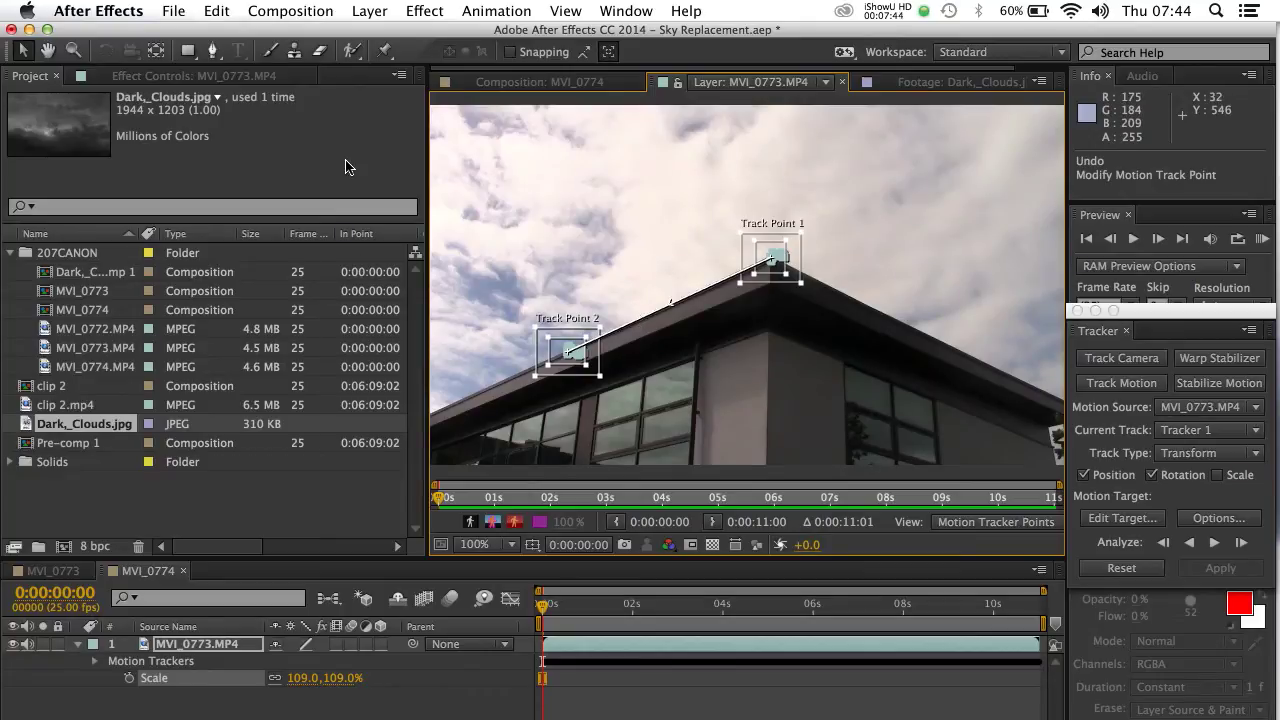
# Add a new null object layer above MVI_0773.MP4 in the MVI_0774 composition.
pyautogui.click(370, 14)
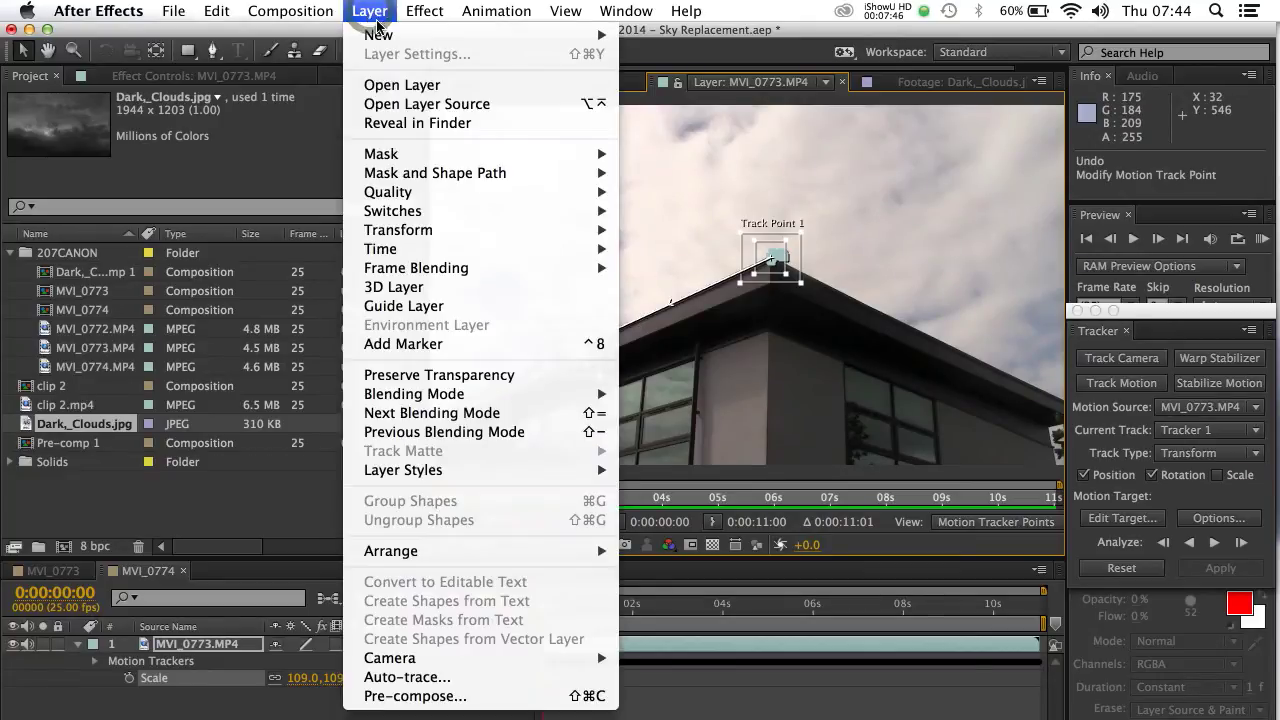
pyautogui.moveTo(381, 34)
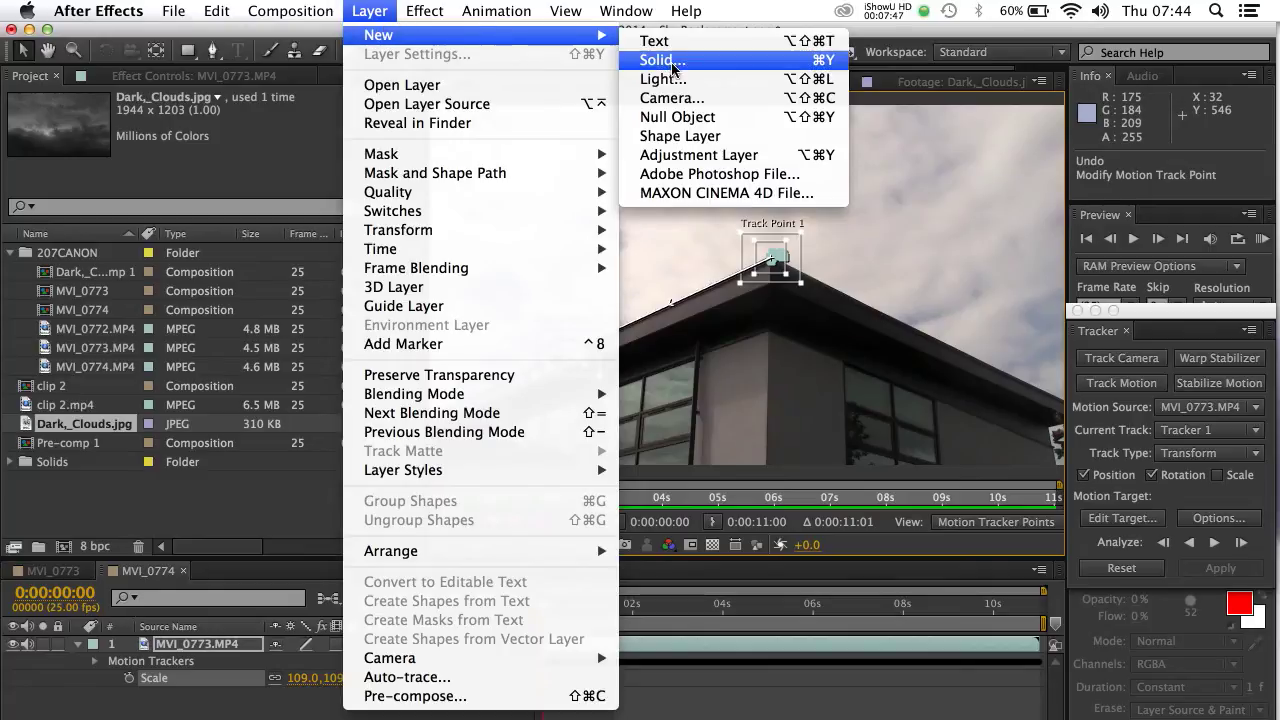
pyautogui.click(676, 117)
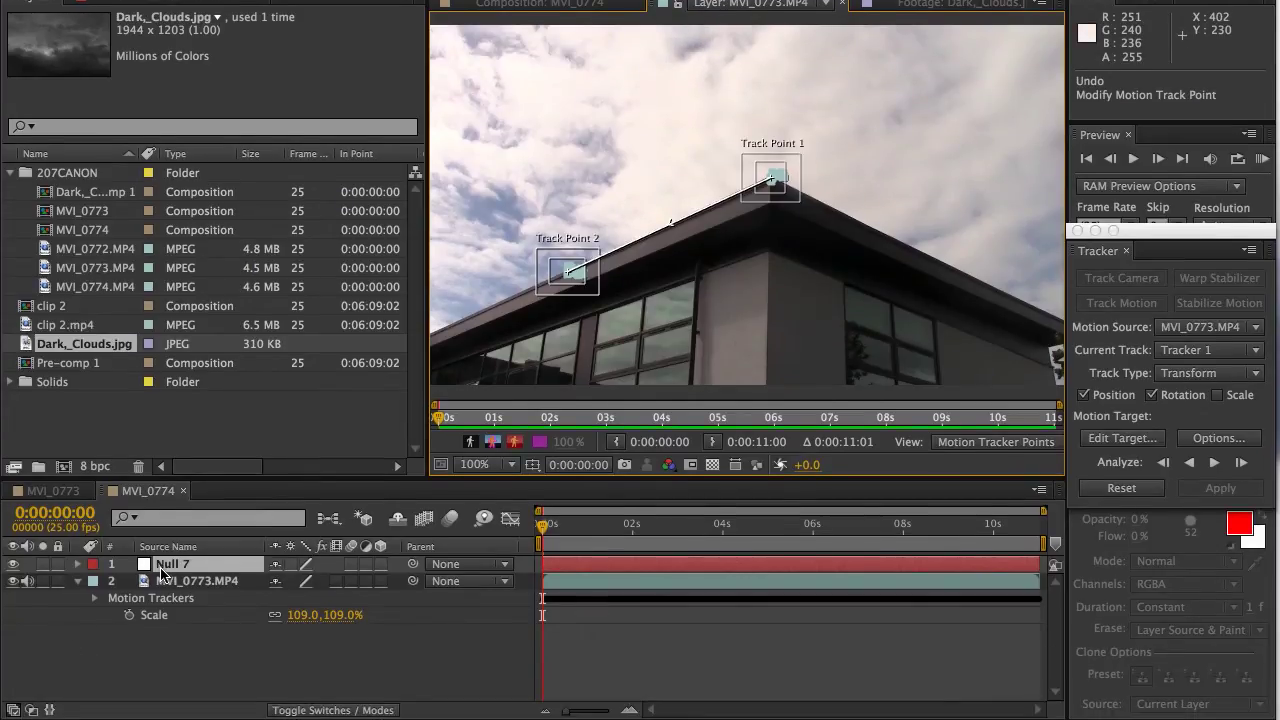
# Set the tracker's motion target to the Null 7 layer.
pyautogui.click(1121, 440)
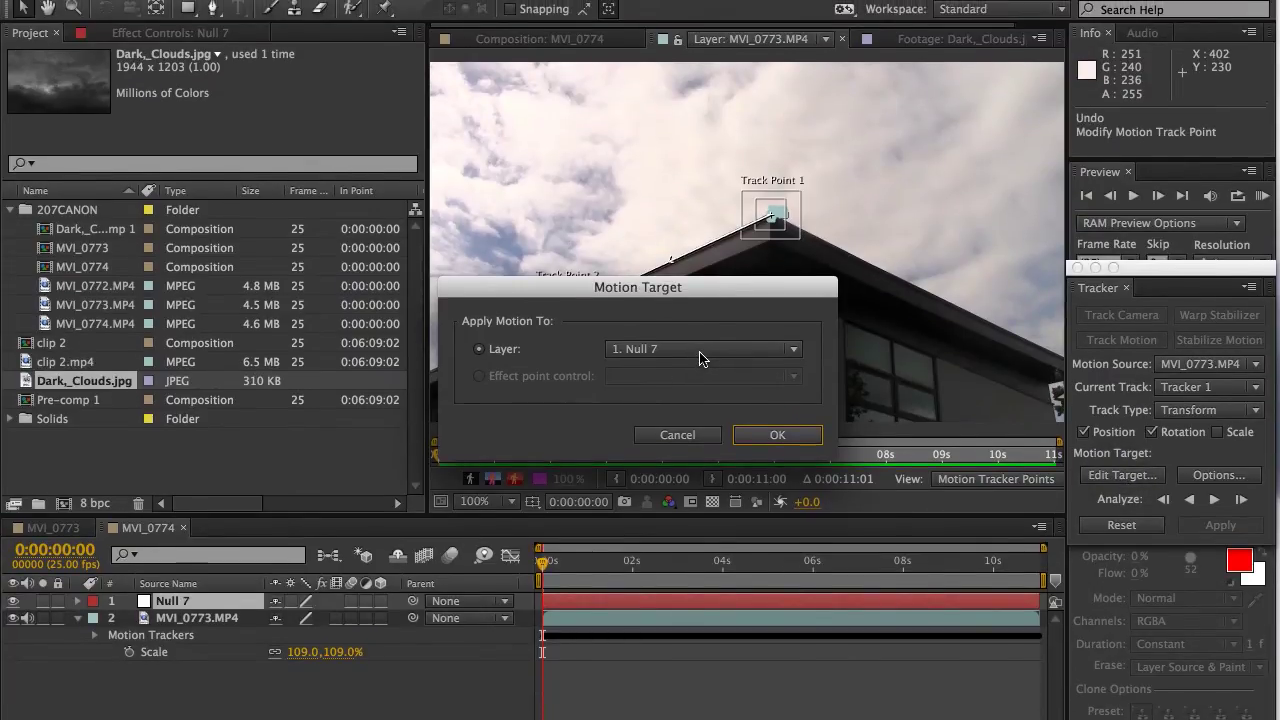
pyautogui.click(700, 318)
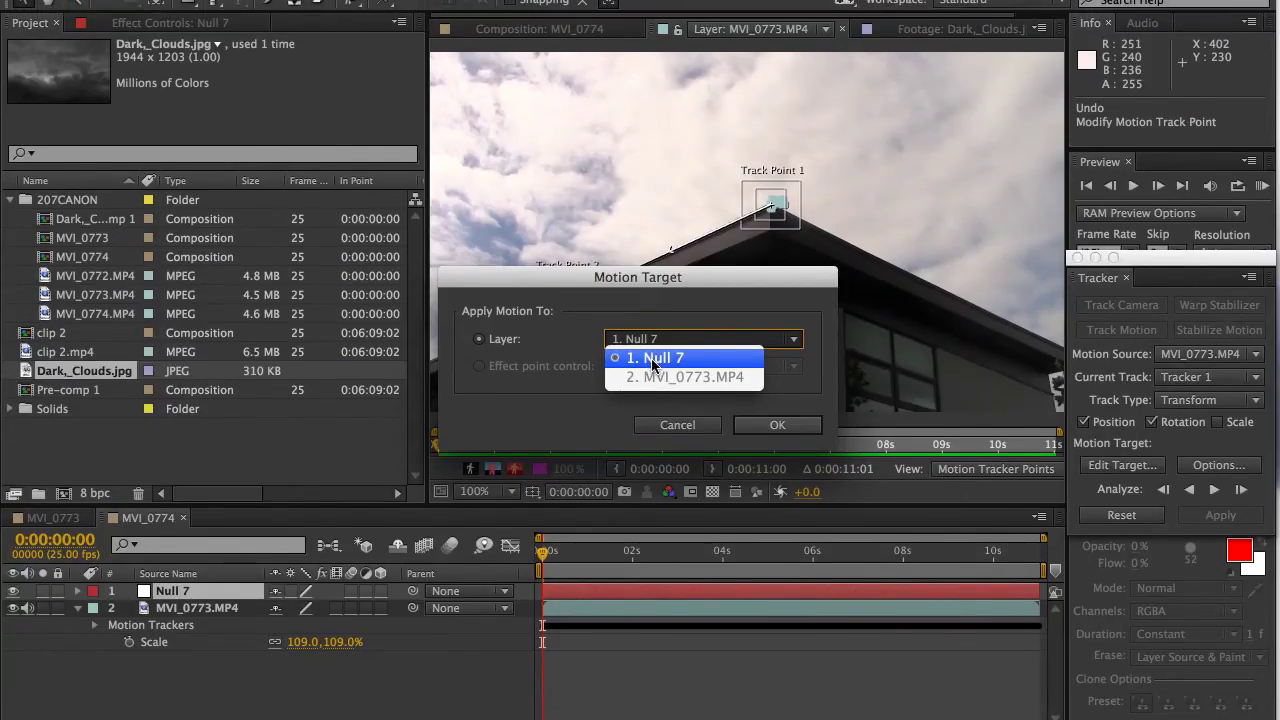
pyautogui.click(652, 358)
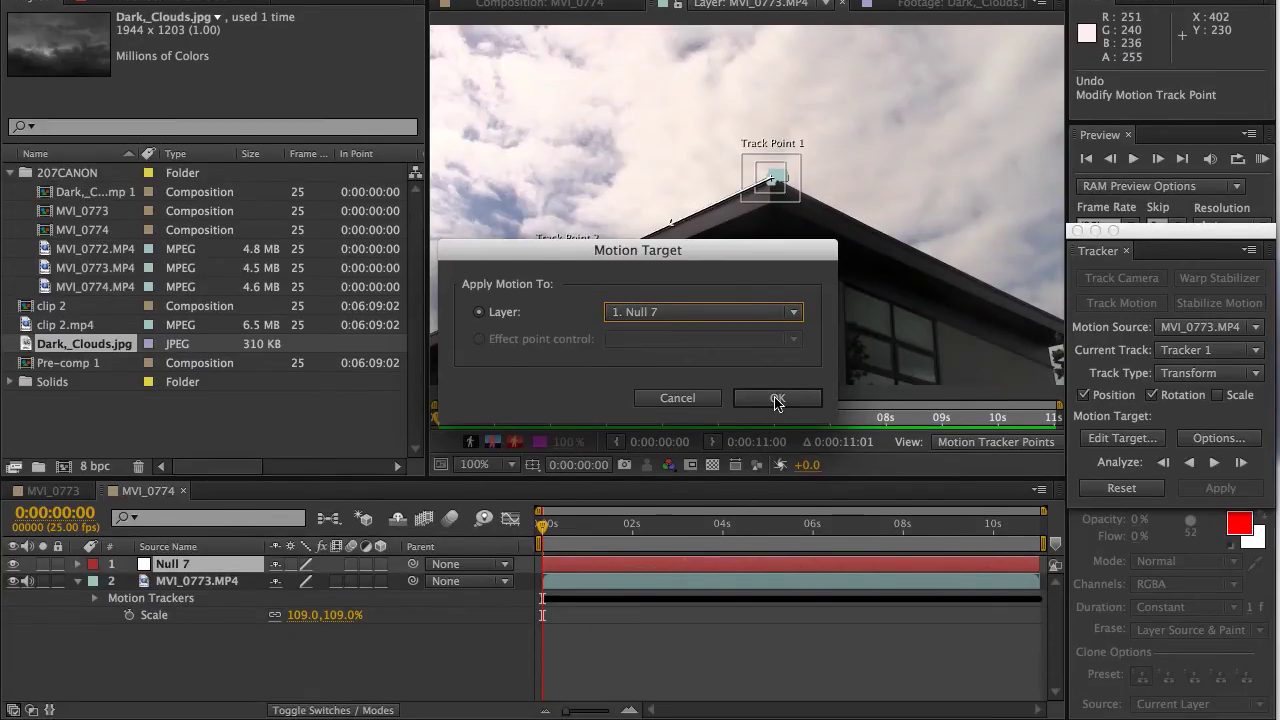
pyautogui.click(777, 398)
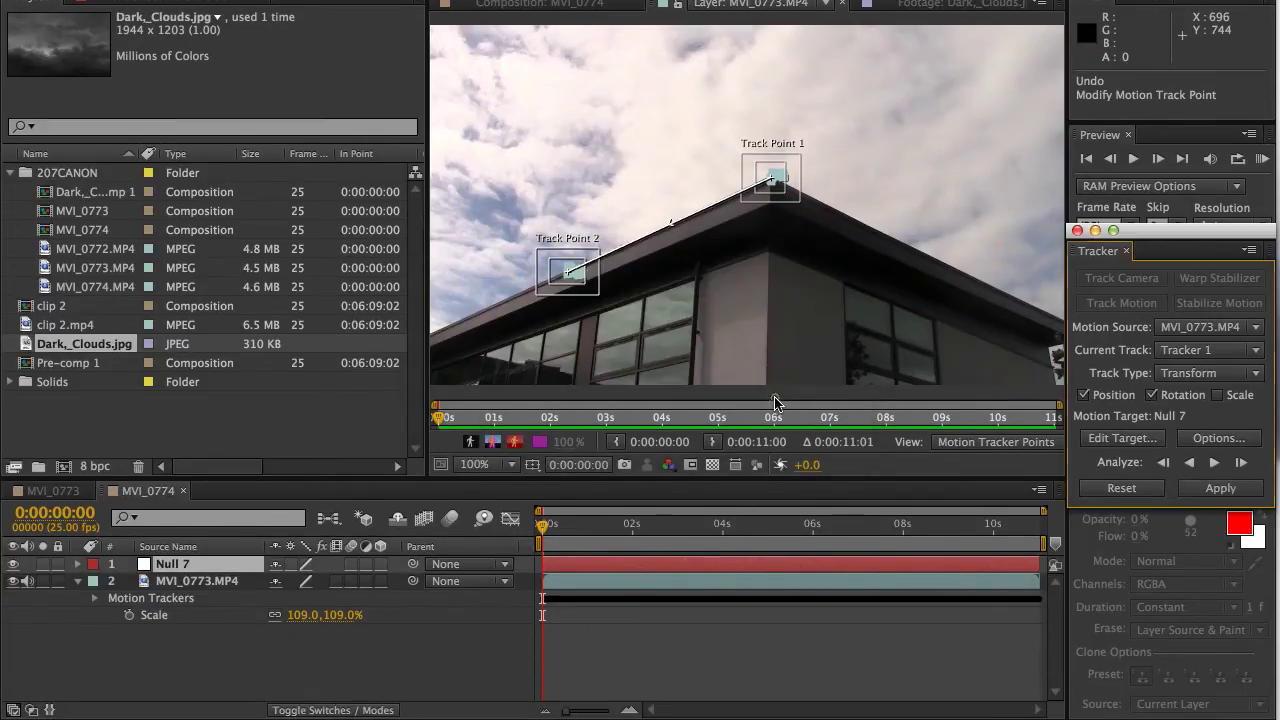
pyautogui.click(1101, 440)
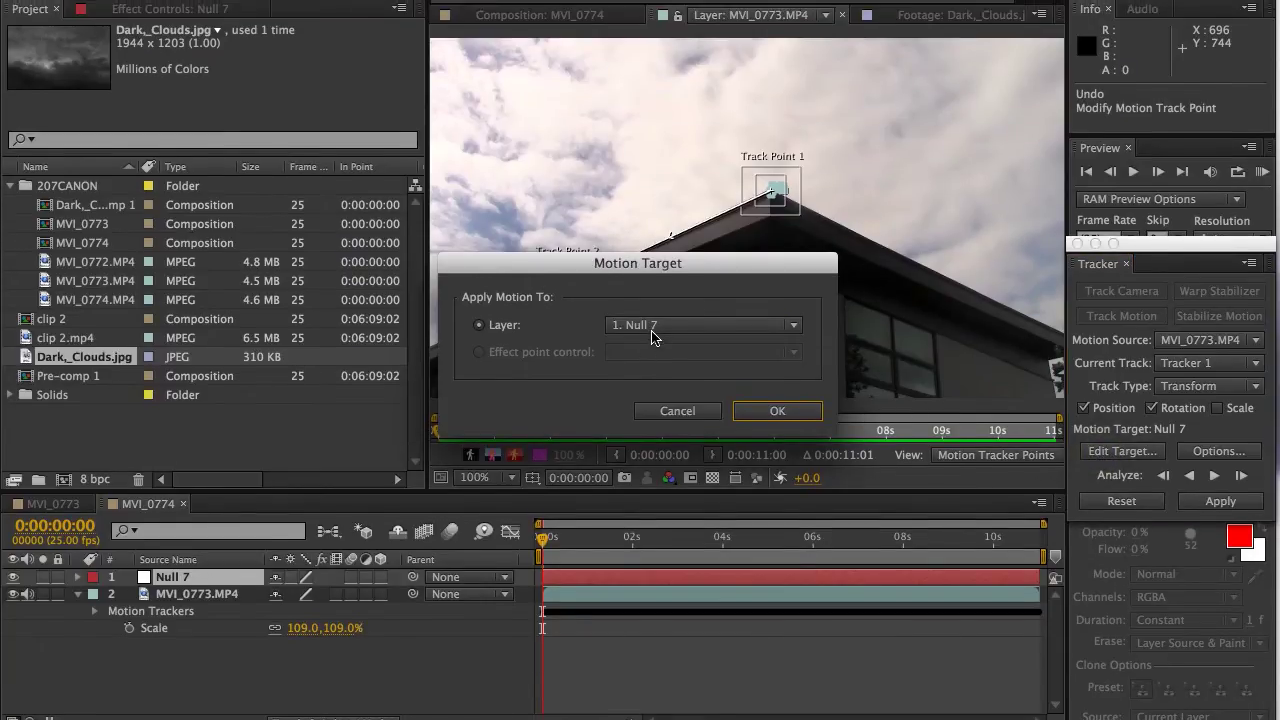
pyautogui.click(652, 316)
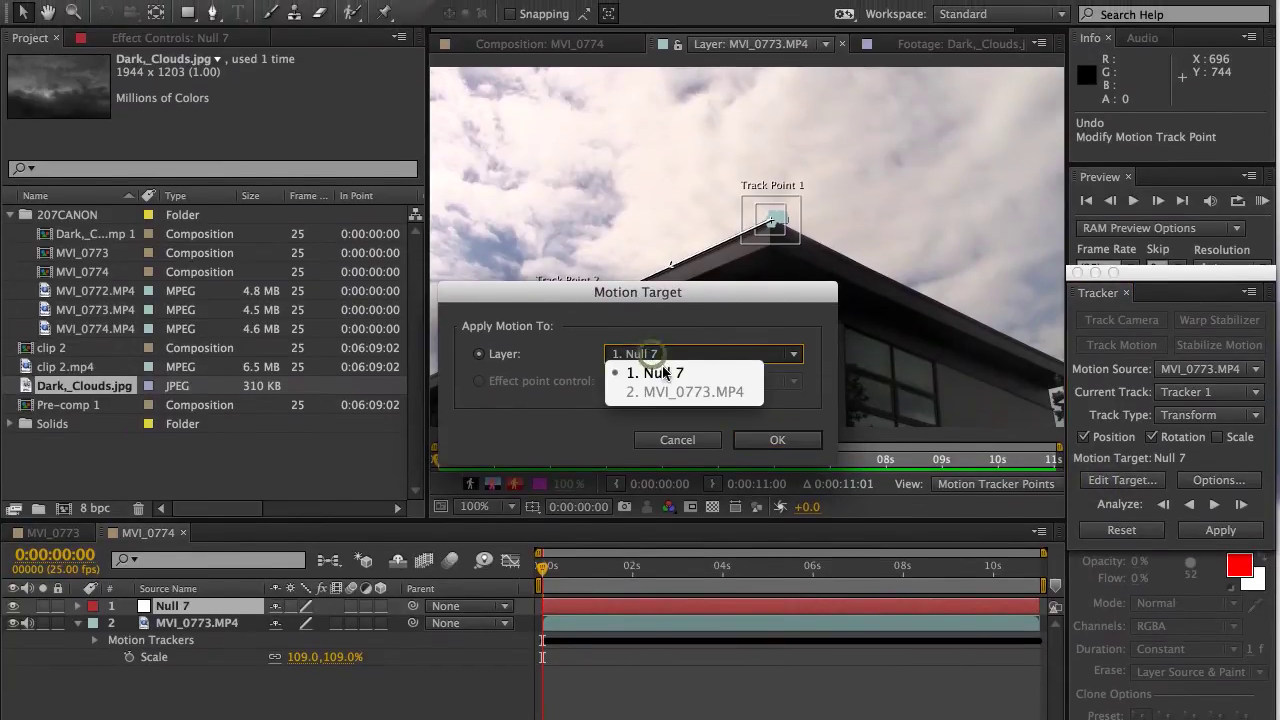
pyautogui.click(665, 369)
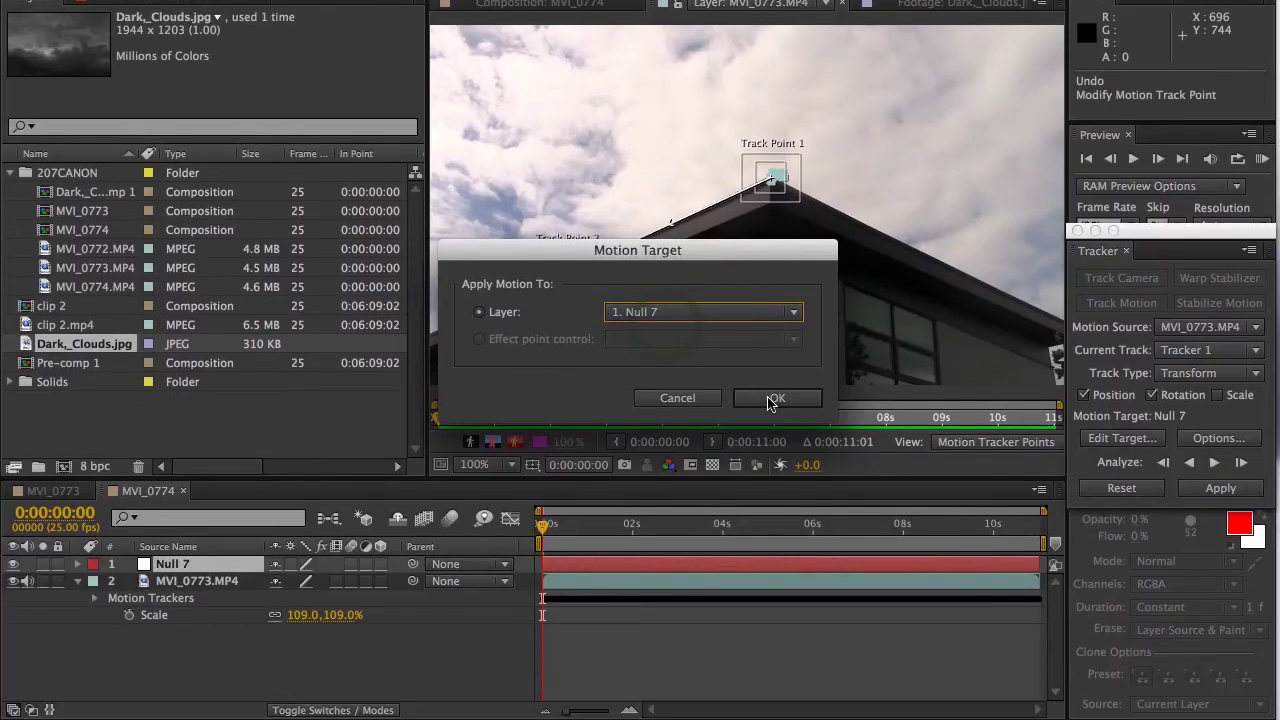
pyautogui.click(774, 399)
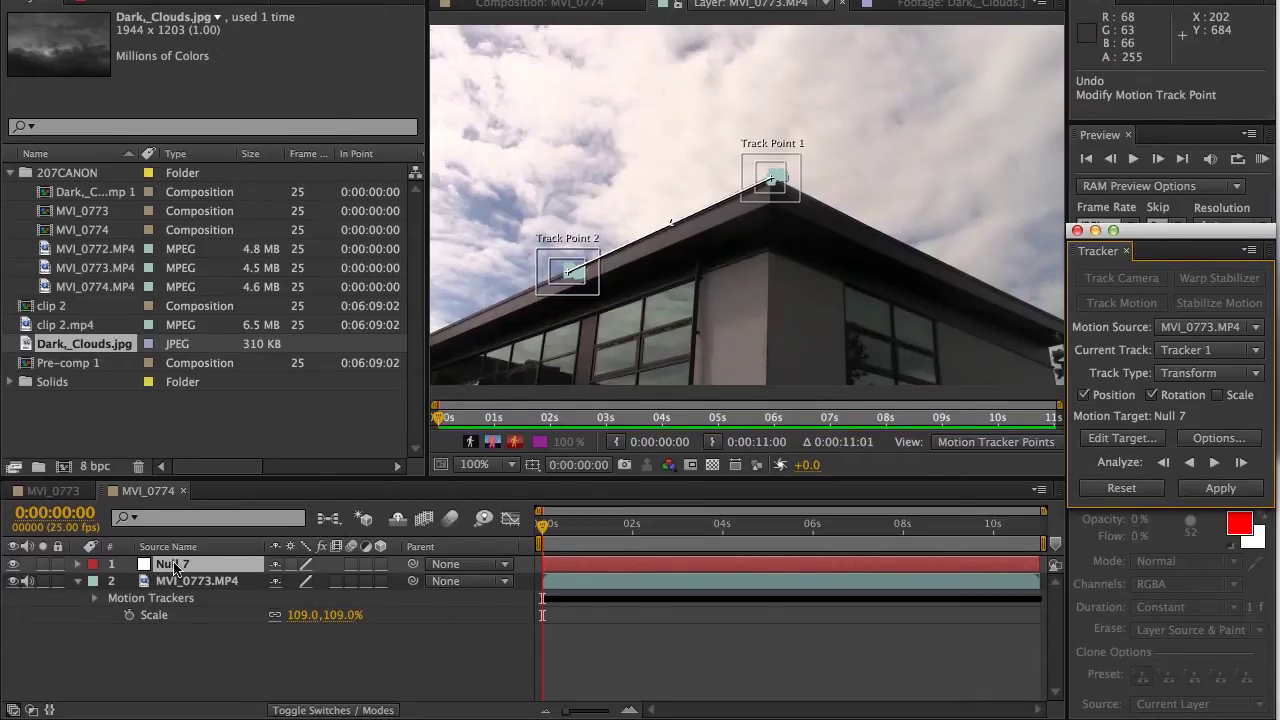
# Apply the tracked position and rotation data to Null 7 in both X and Y dimensions.
pyautogui.click(174, 646)
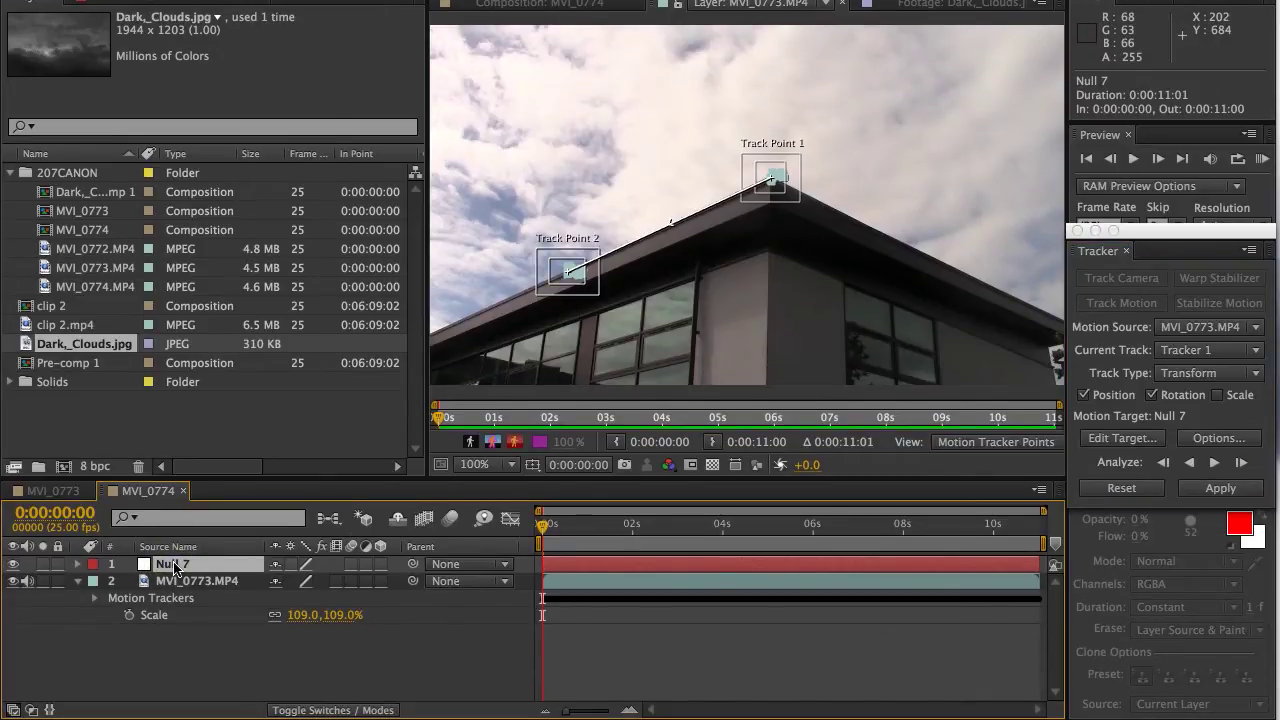
pyautogui.click(1219, 490)
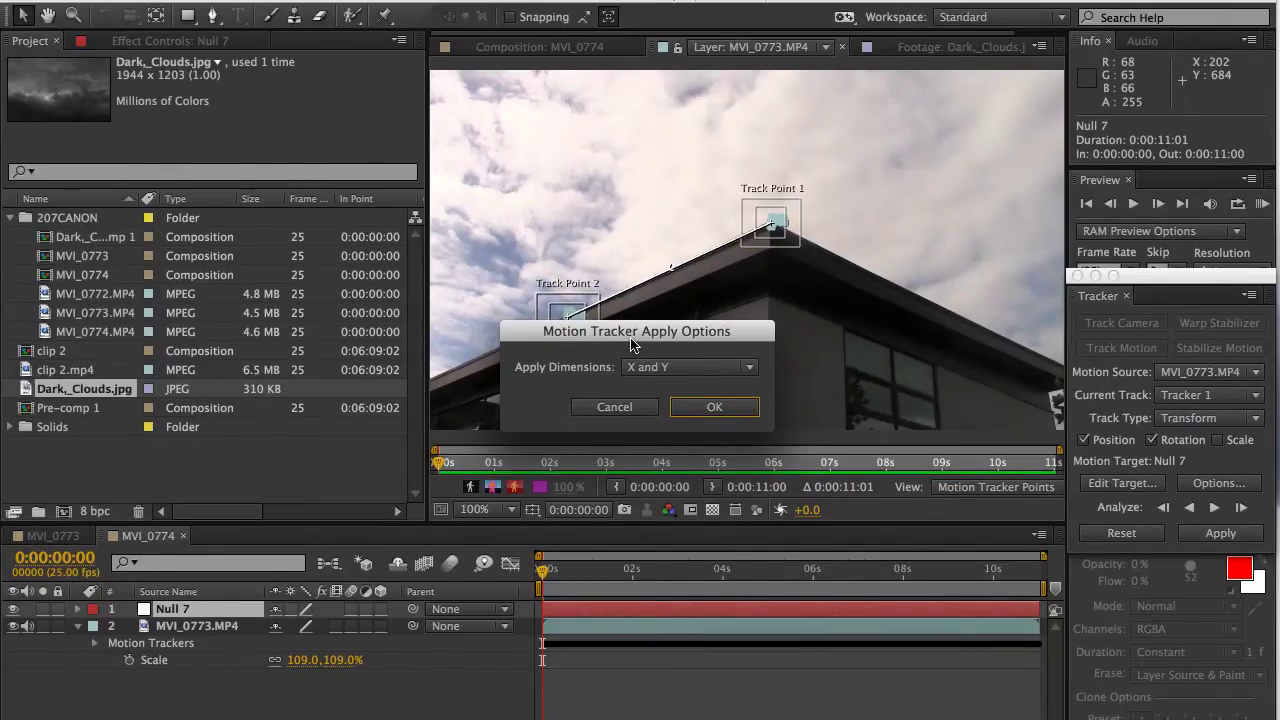
pyautogui.moveTo(634, 296); pyautogui.dragTo(672, 263)
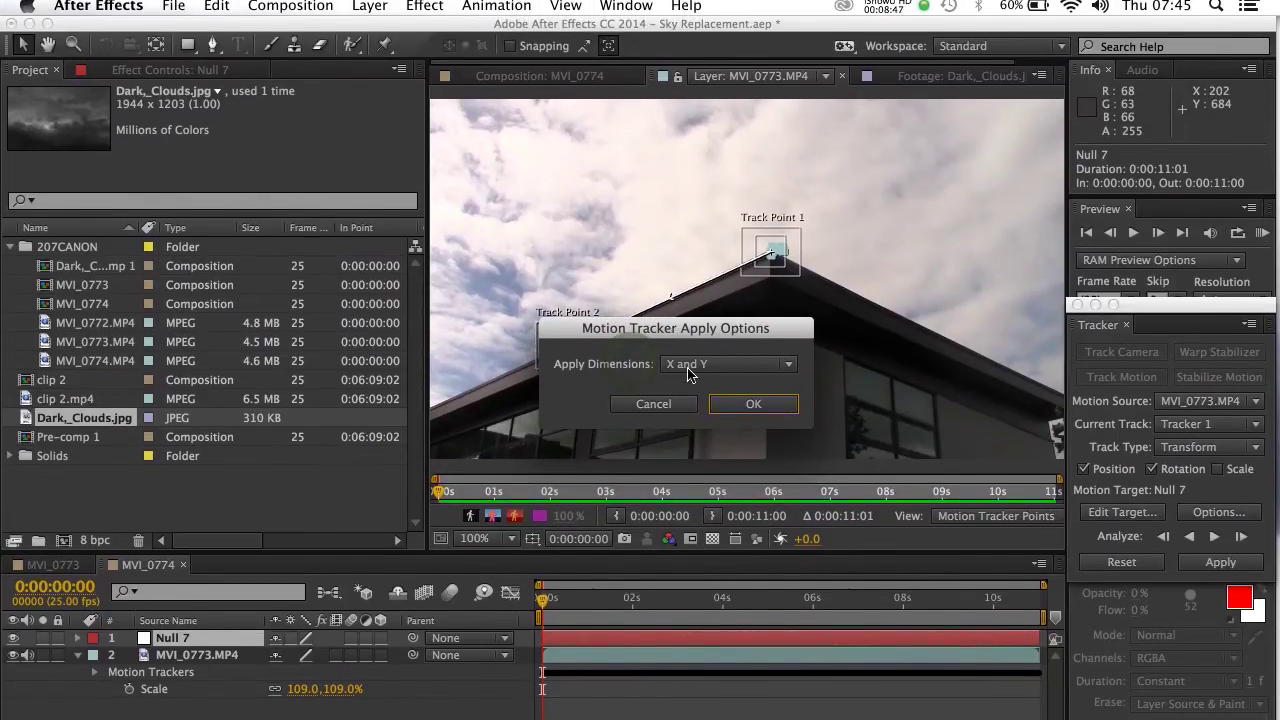
pyautogui.click(688, 370)
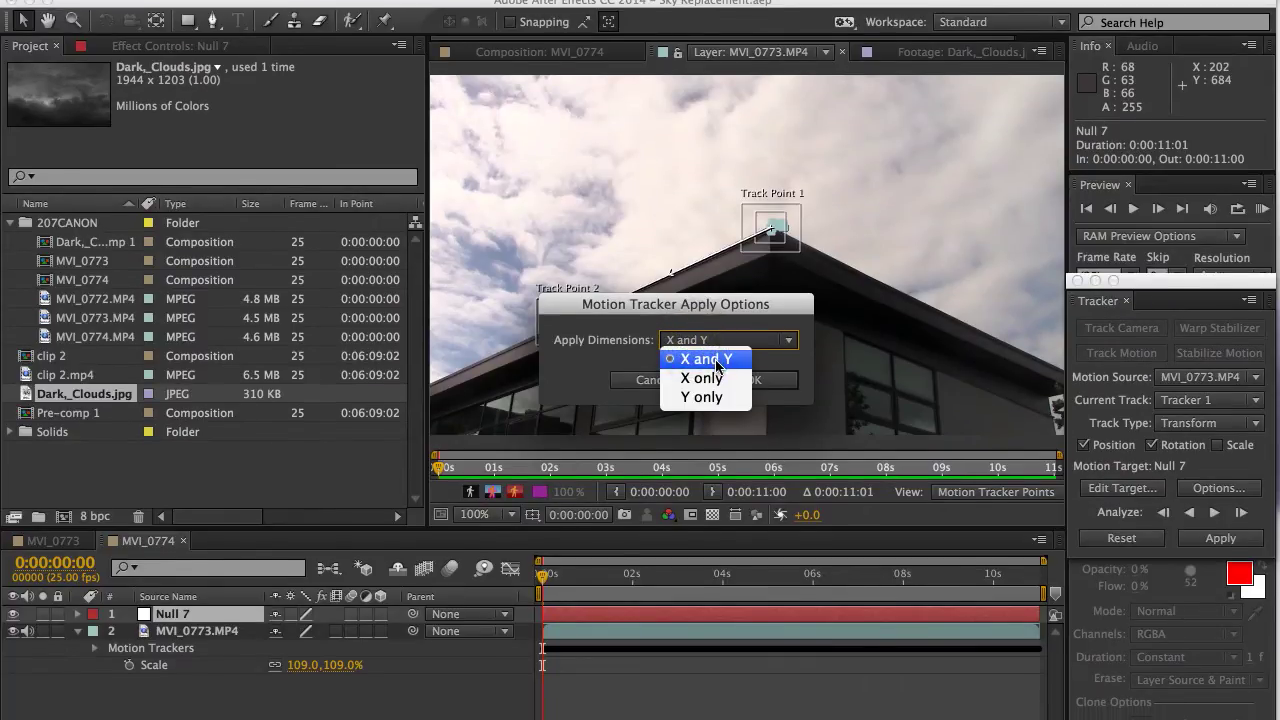
pyautogui.click(710, 376)
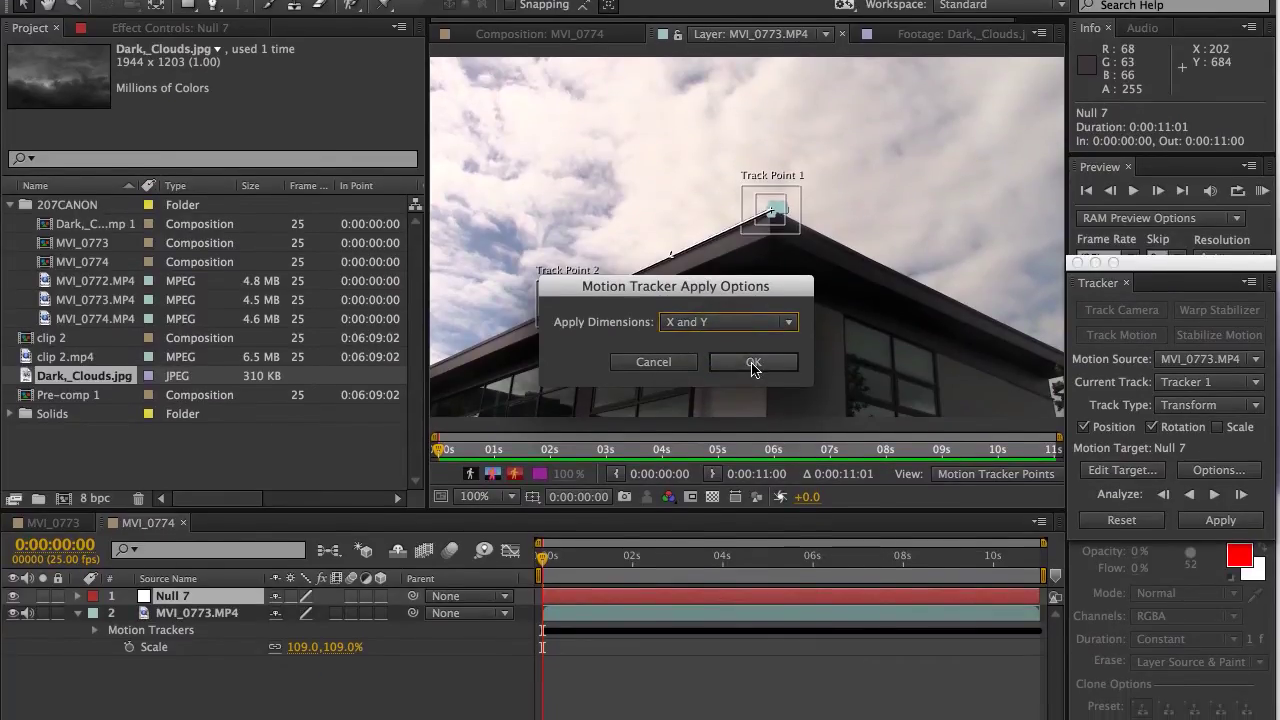
pyautogui.click(753, 380)
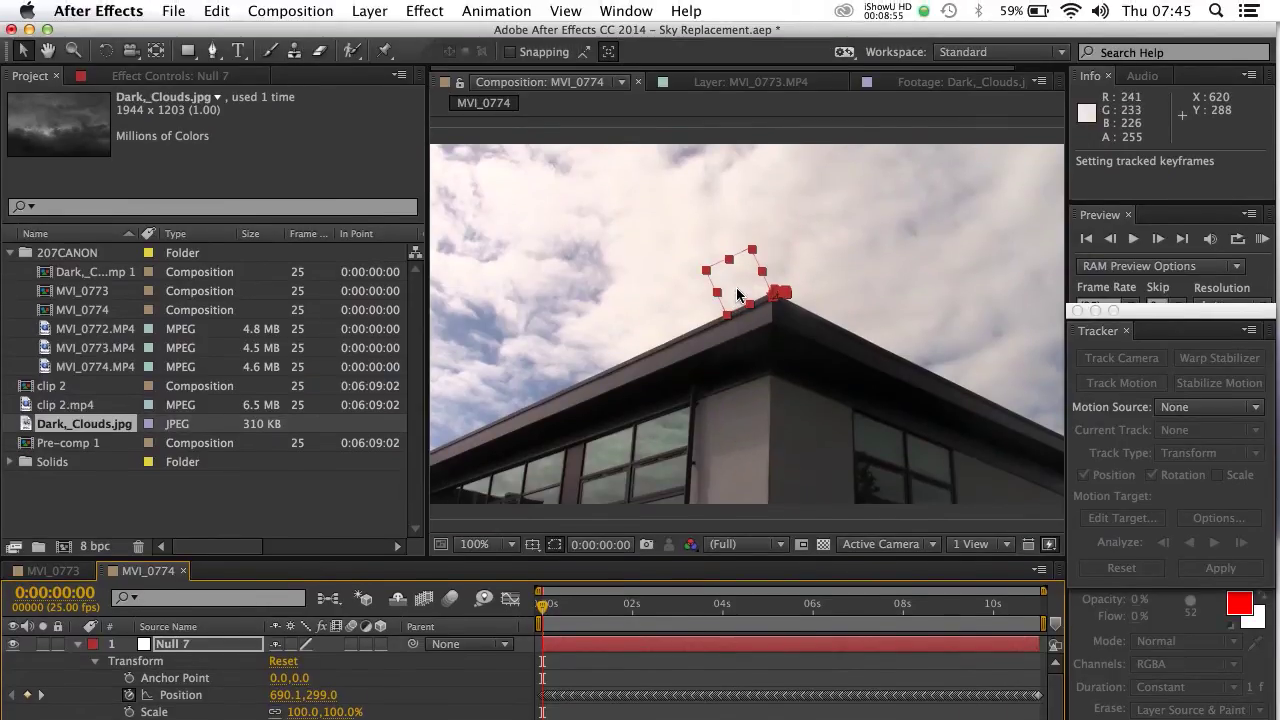
pyautogui.click(737, 284)
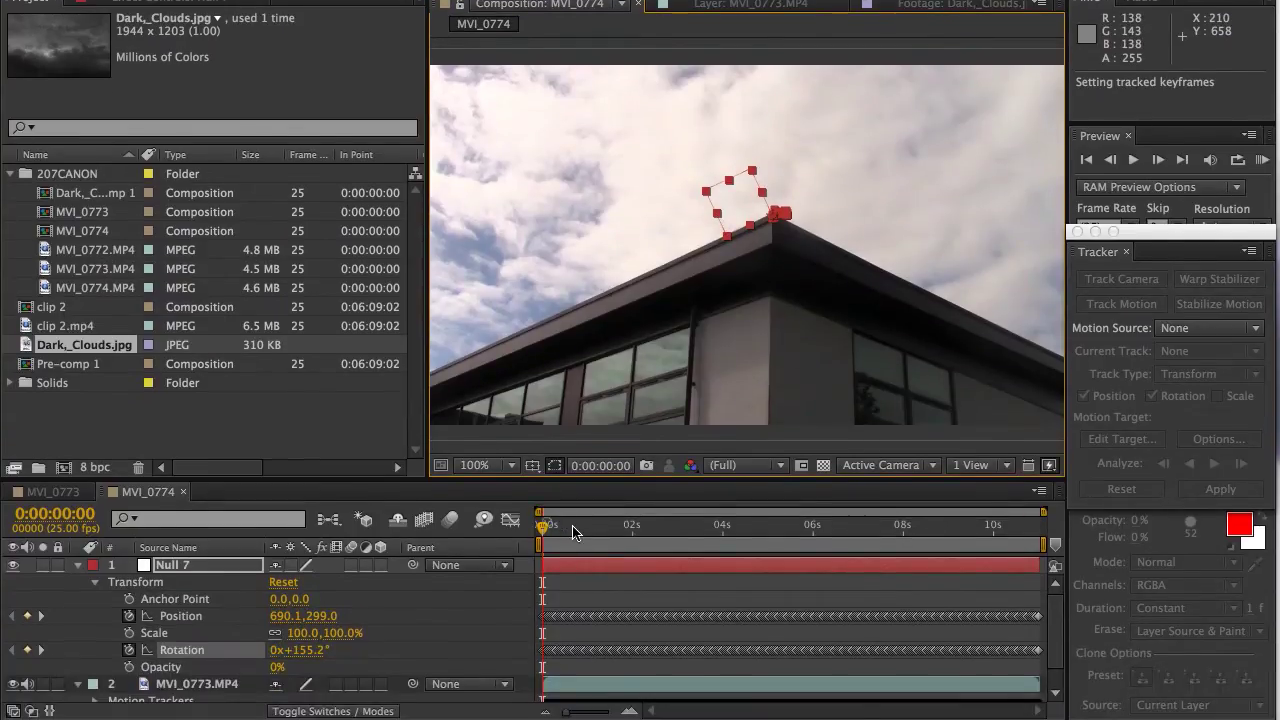
# Play back the tracked motion from the start and examine Null 7's Position and Rotation keyframes.
pyautogui.moveTo(573, 532); pyautogui.dragTo(543, 530)
pyautogui.press('space')
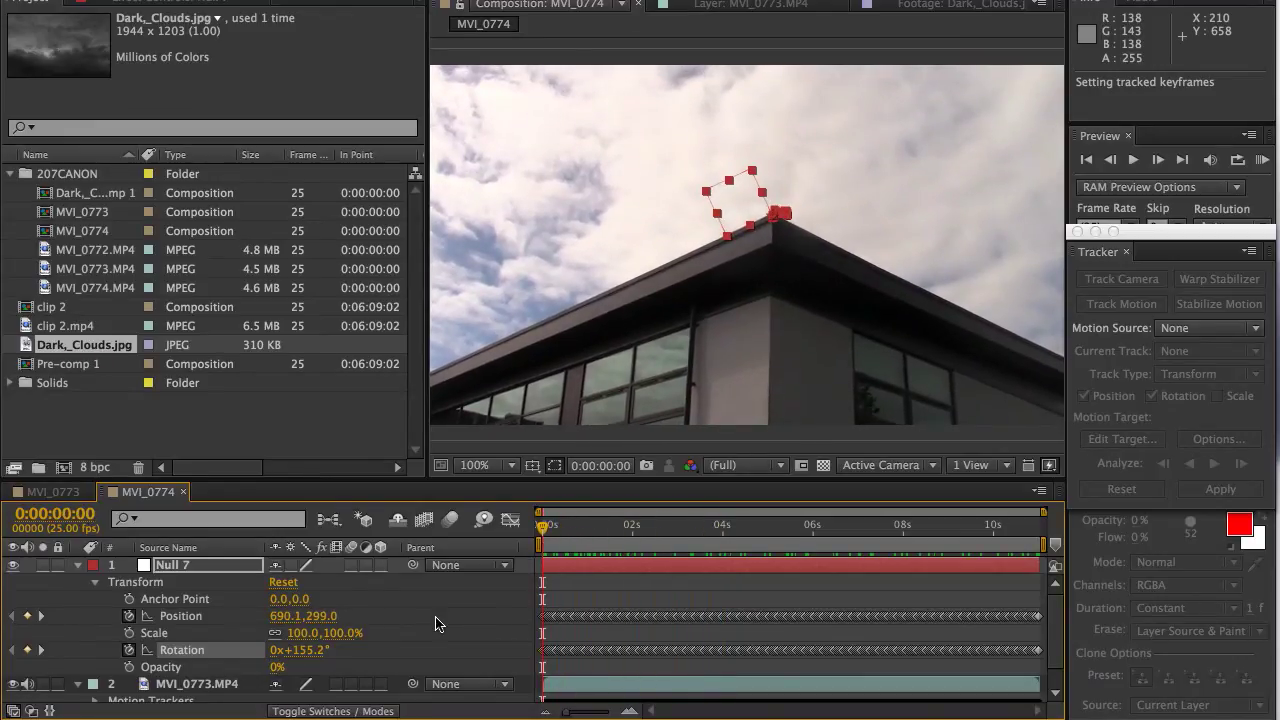
pyautogui.click(190, 619)
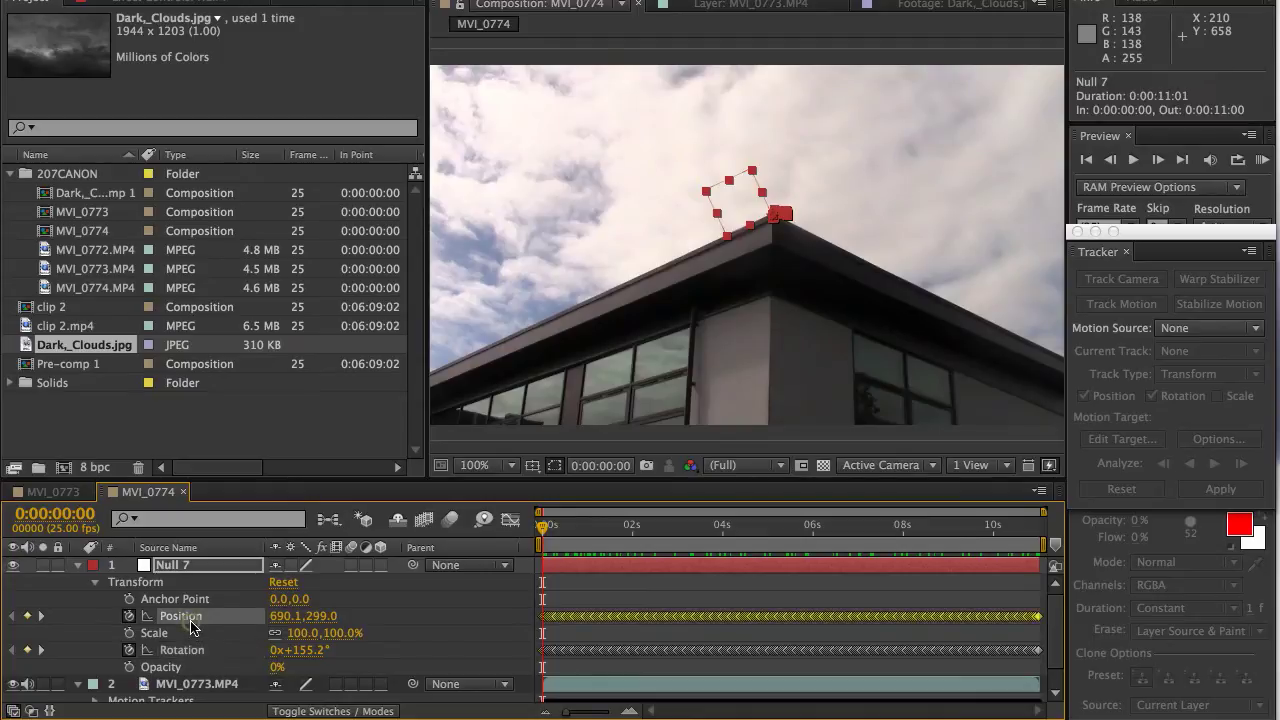
pyautogui.click(182, 651)
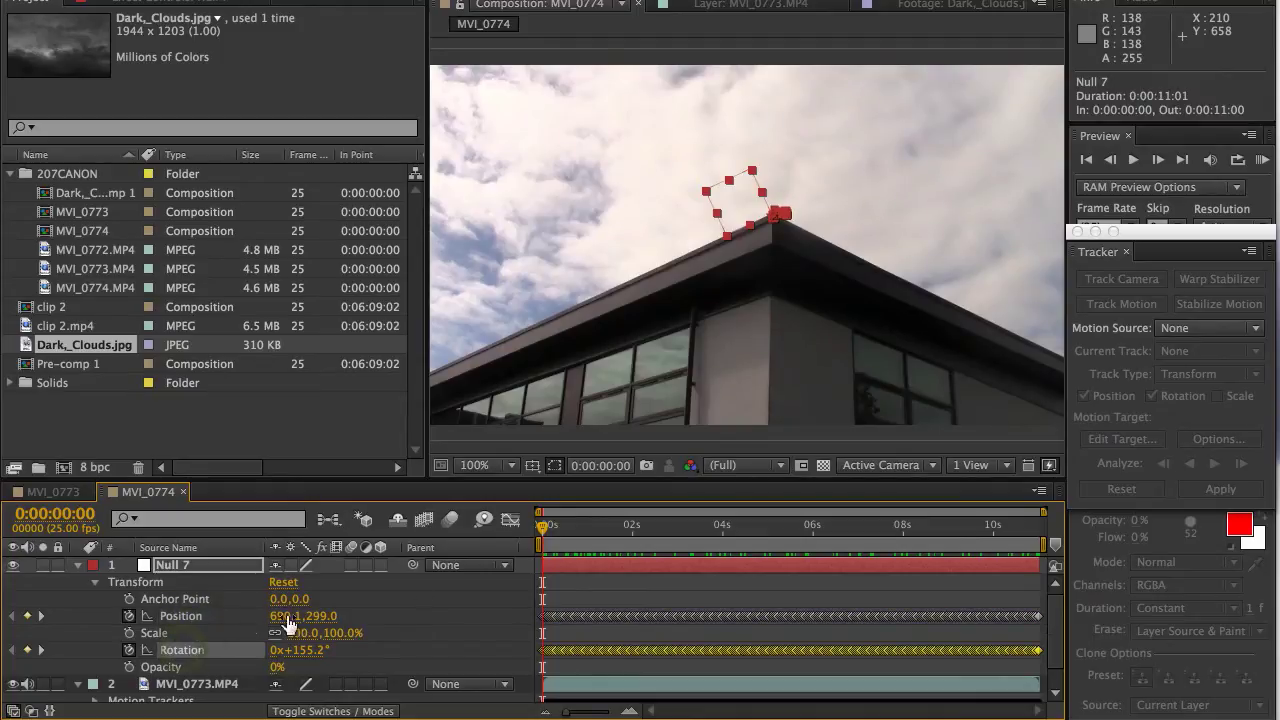
pyautogui.moveTo(546, 530)
pyautogui.mouseDown()
pyautogui.moveTo(752, 552)
pyautogui.moveTo(540, 542)
pyautogui.mouseUp()
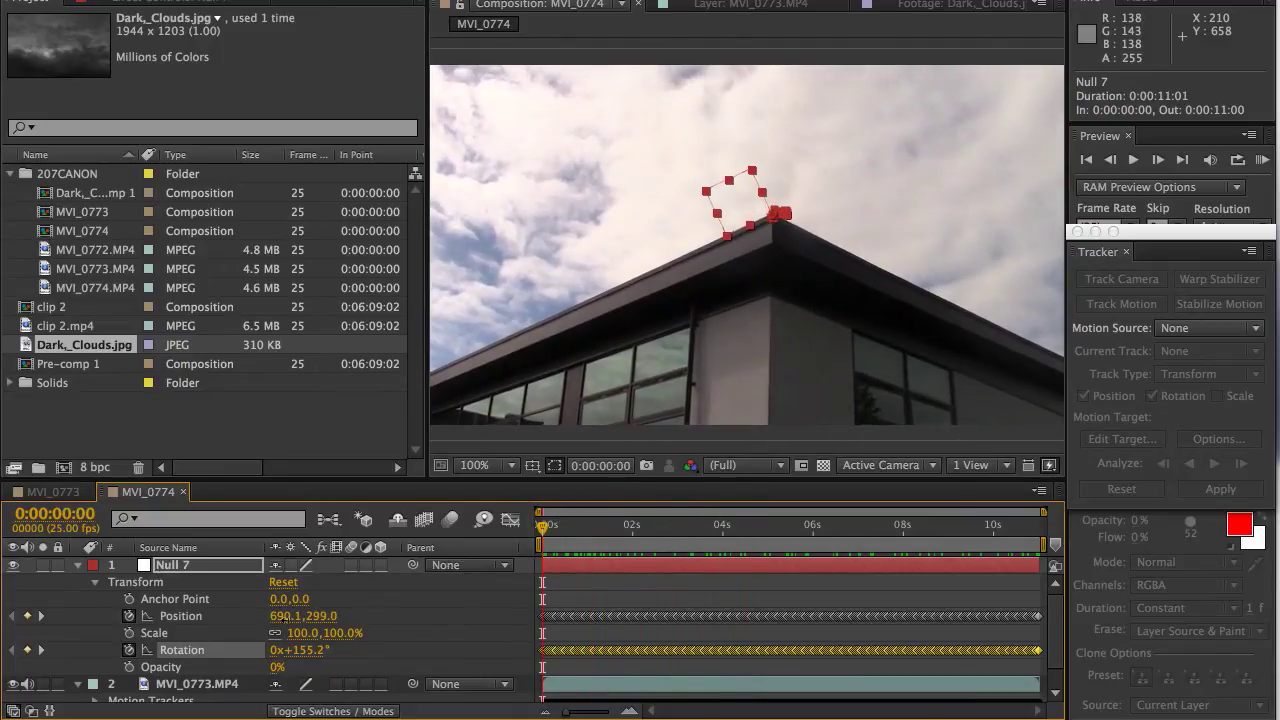
# Collapse the Null 7 and MVI_0773.MP4 layer properties and scrub the timeline to 0:00:00:01.
pyautogui.click(81, 566)
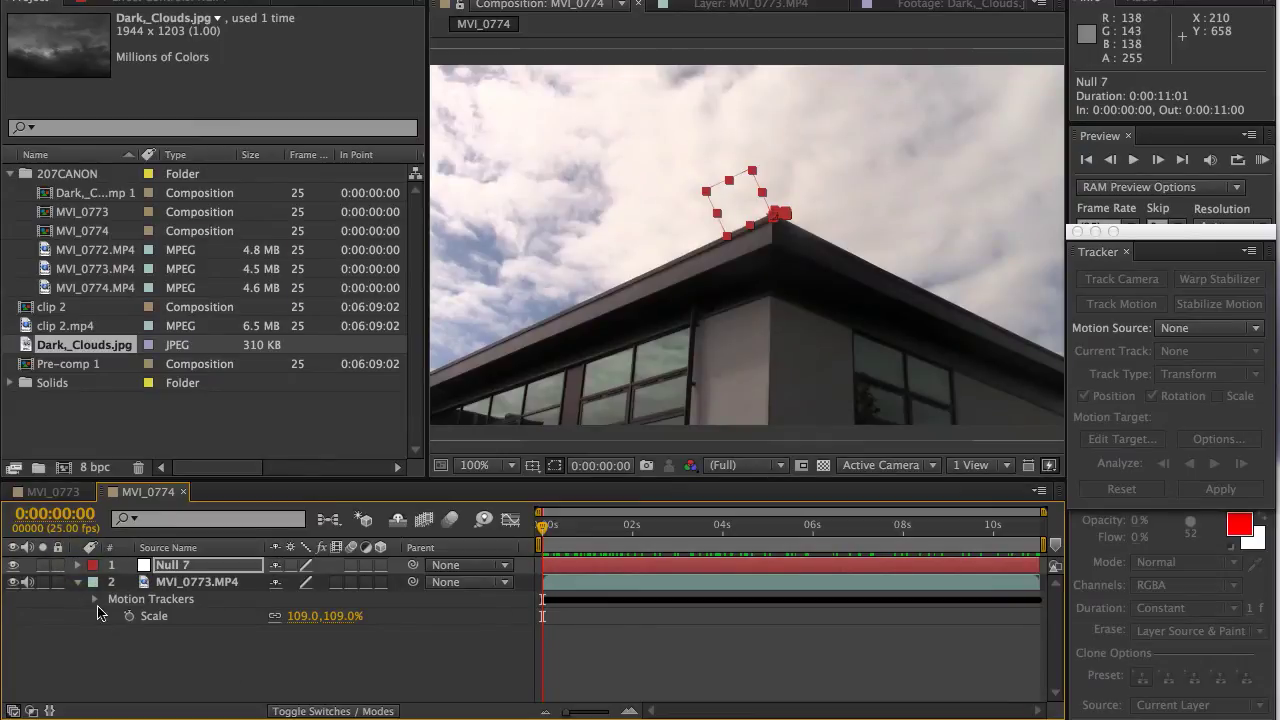
pyautogui.click(78, 585)
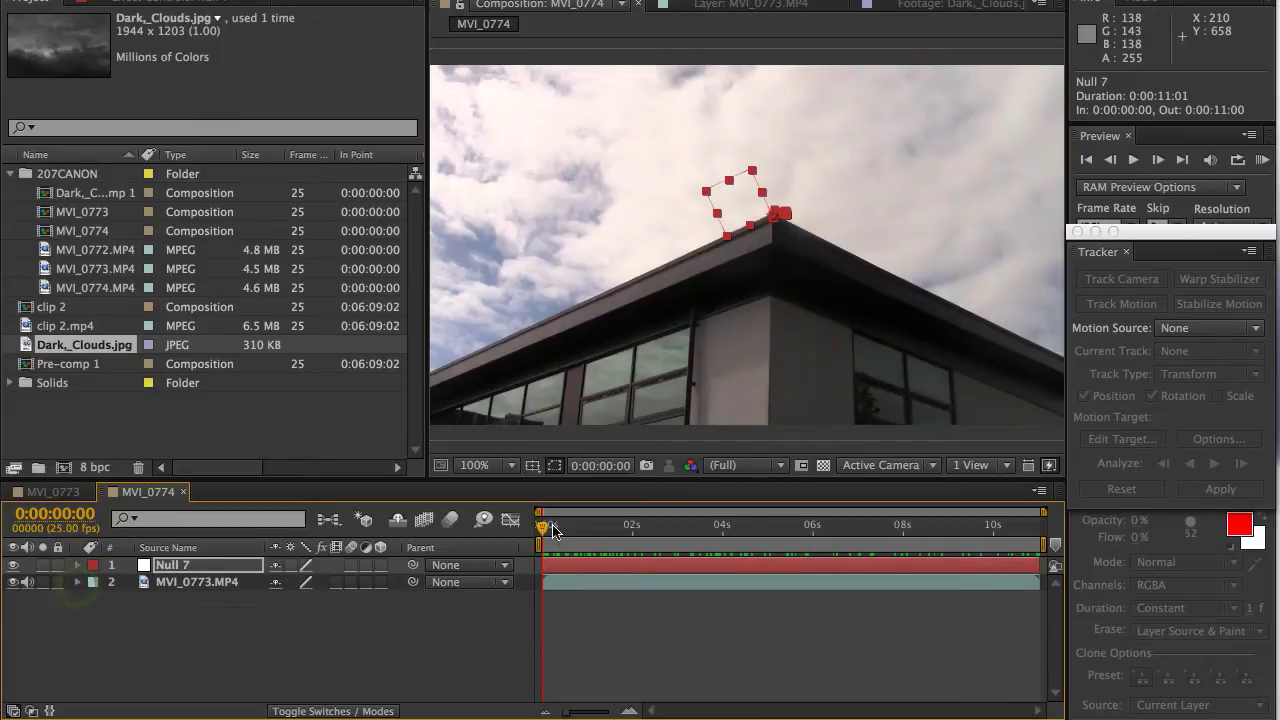
pyautogui.moveTo(555, 531)
pyautogui.mouseDown()
pyautogui.moveTo(822, 550)
pyautogui.moveTo(1000, 542)
pyautogui.moveTo(545, 530)
pyautogui.mouseUp()
# Add Dark,_Clouds.jpg as the top layer of the MVI_0774 composition and move it up to about position 654, 64.
pyautogui.moveTo(26, 347); pyautogui.dragTo(170, 566)
pyautogui.moveTo(590, 353); pyautogui.dragTo(595, 252)
pyautogui.moveTo(595, 325); pyautogui.dragTo(599, 293)
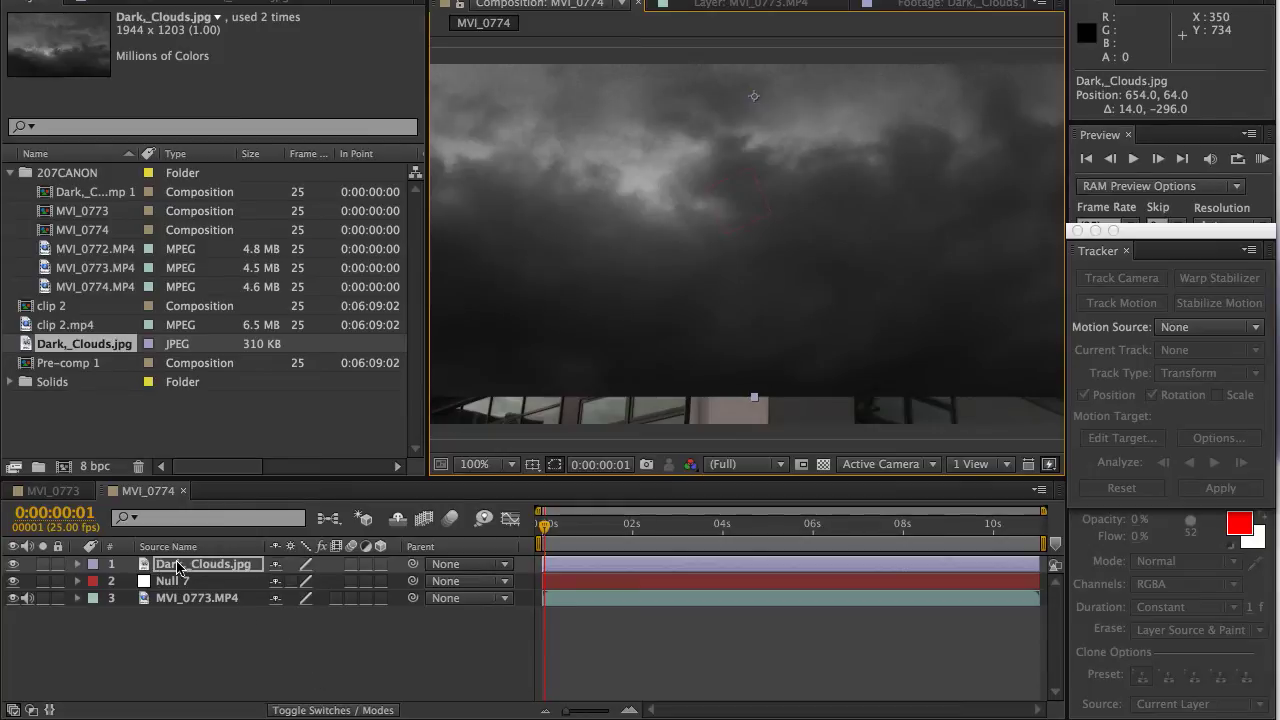
# Parent the Dark,_Clouds.jpg layer to Null 7.
pyautogui.click(178, 567)
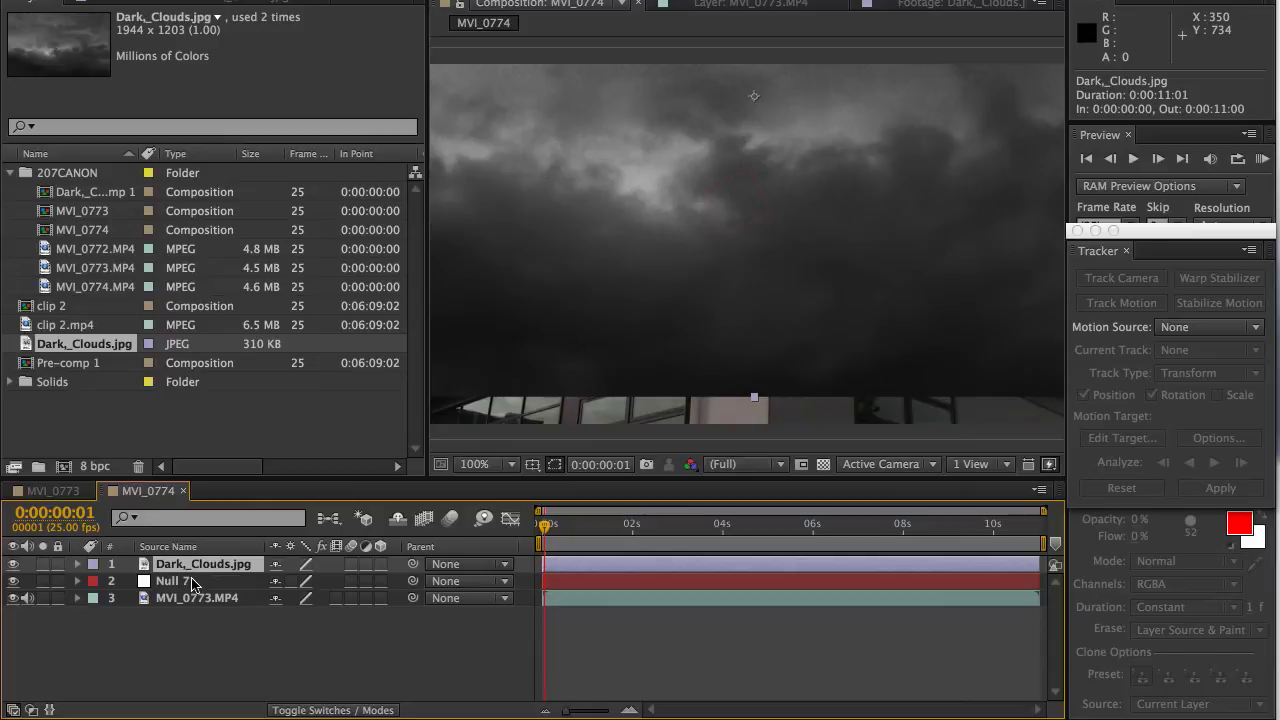
pyautogui.click(193, 584)
pyautogui.click(216, 563)
pyautogui.click(185, 582)
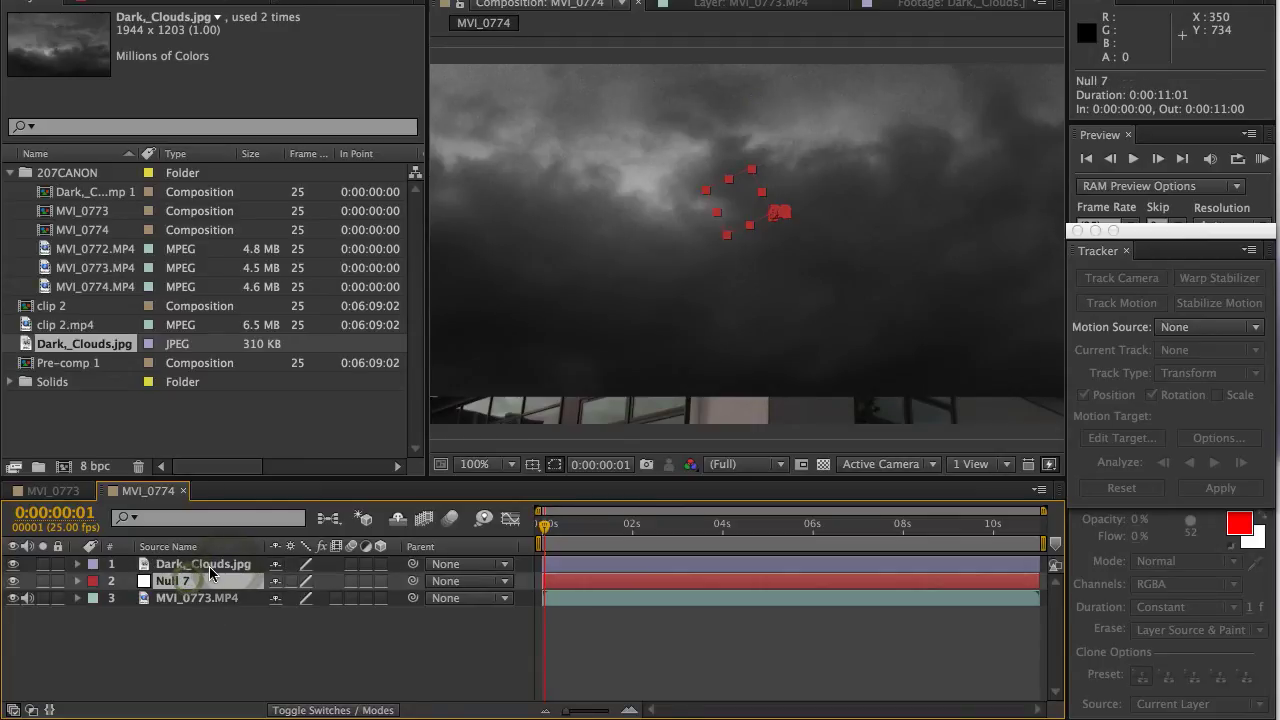
pyautogui.click(209, 566)
pyautogui.click(482, 565)
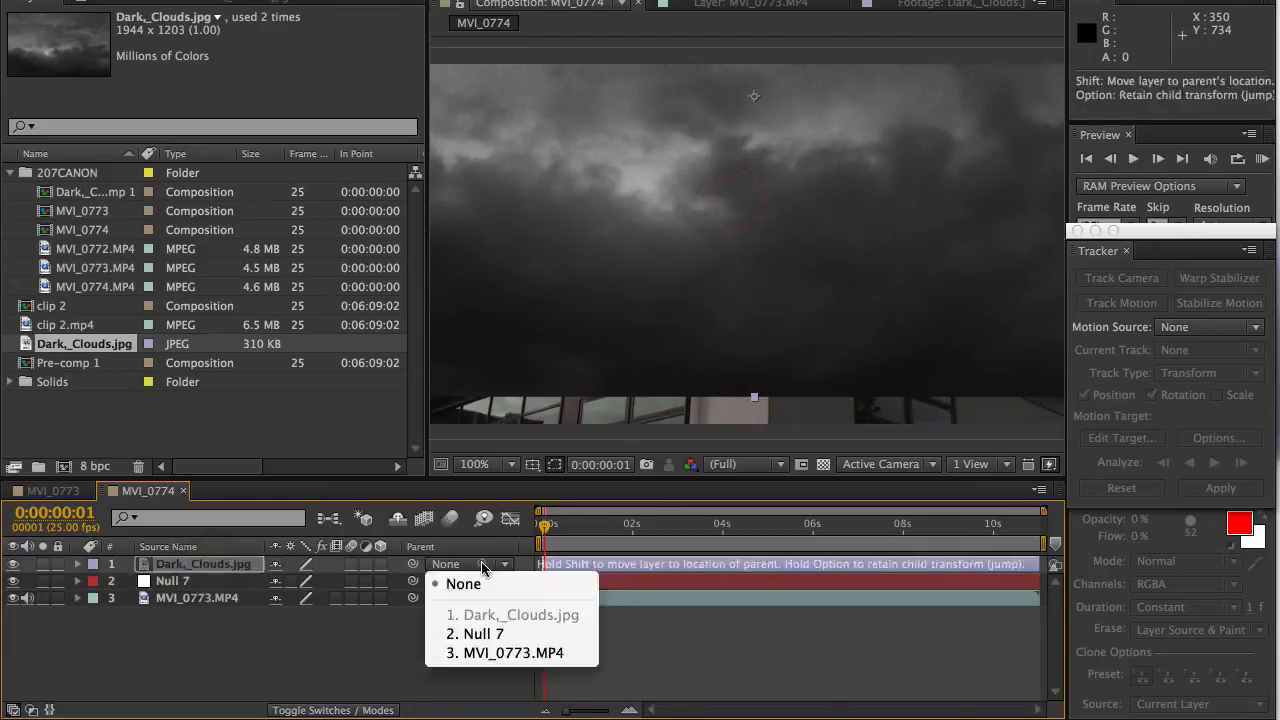
pyautogui.click(480, 637)
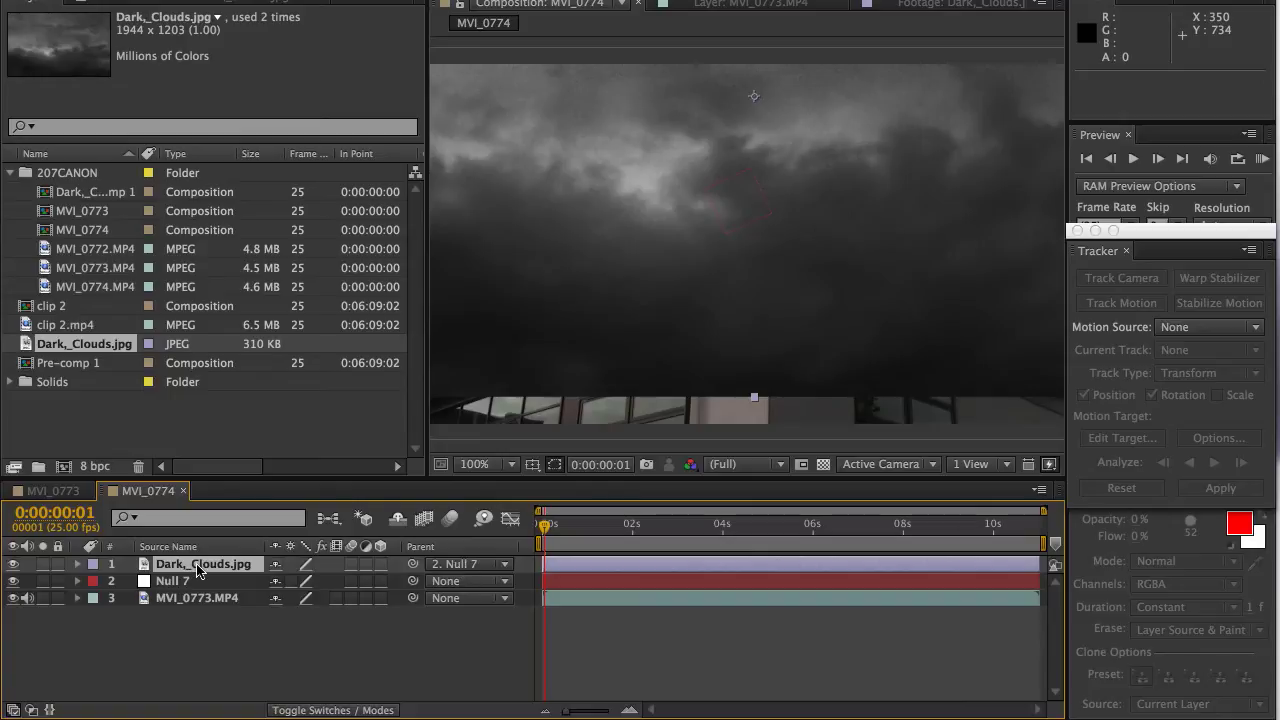
# Reassign Null 7 as the parent of the Dark,_Clouds.jpg layer, trying both the parent list and the pick whip.
pyautogui.click(467, 566)
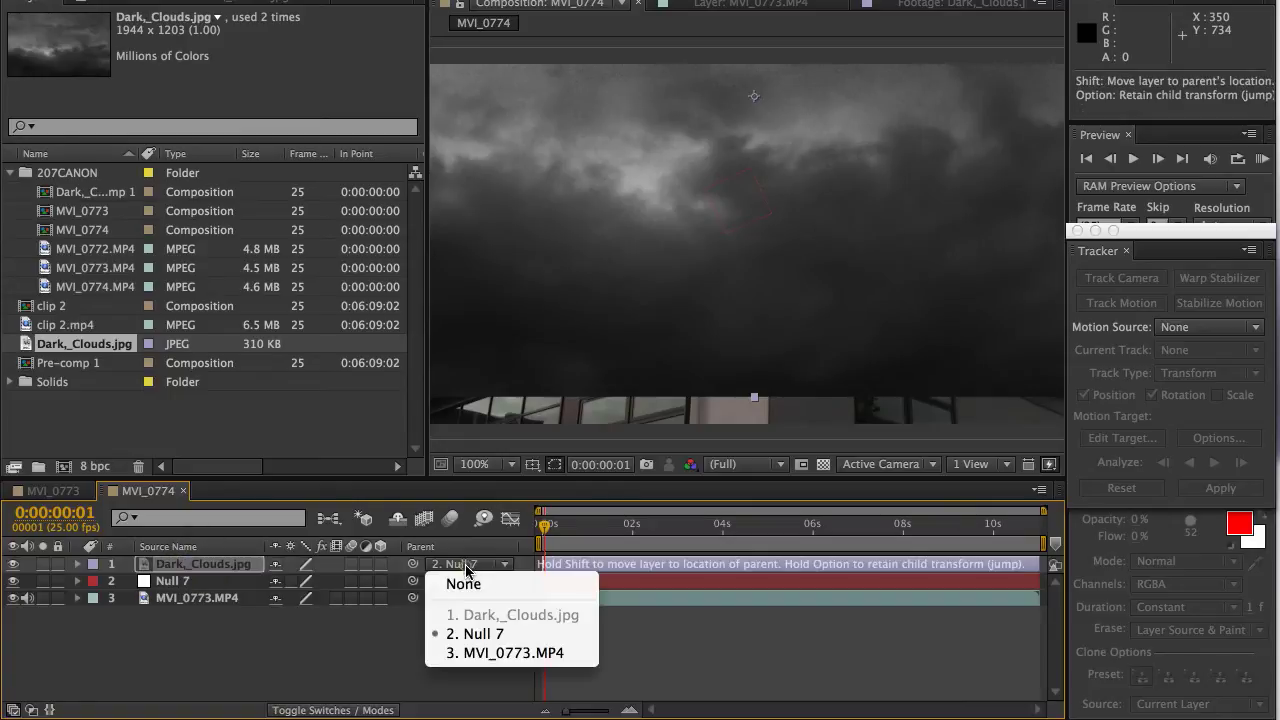
pyautogui.click(459, 633)
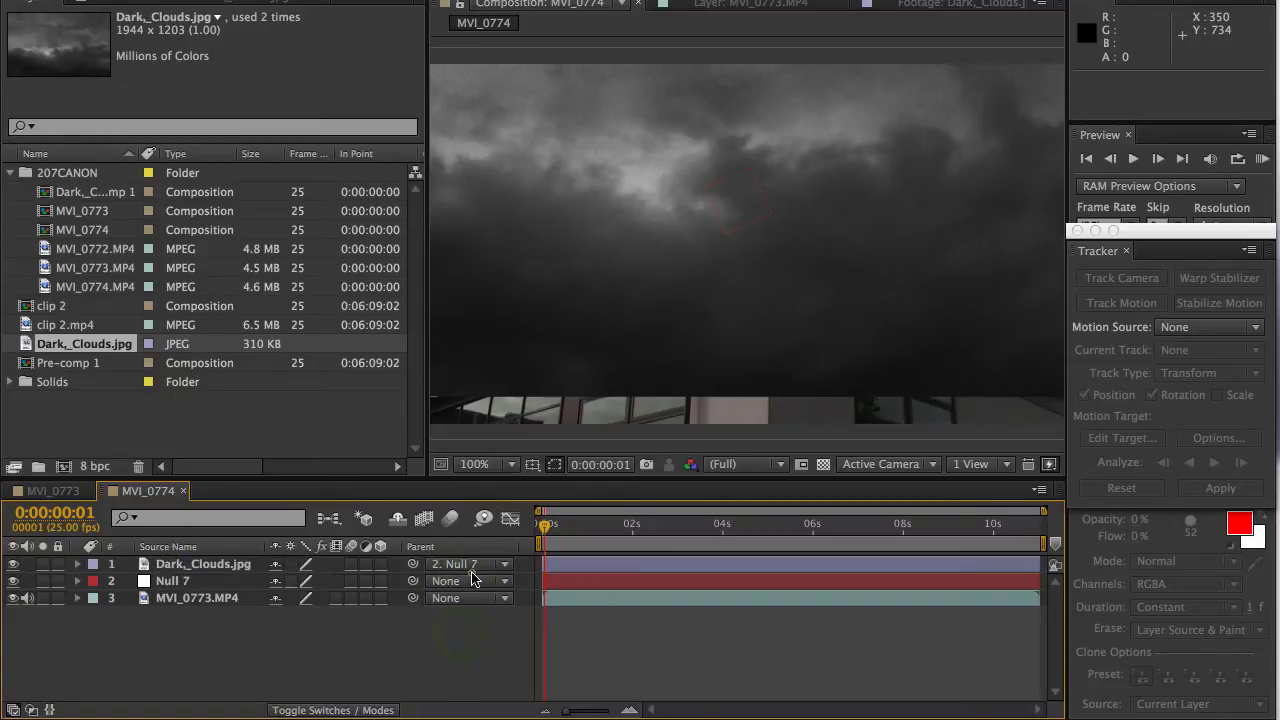
pyautogui.click(468, 565)
pyautogui.click(428, 598)
pyautogui.moveTo(414, 566); pyautogui.dragTo(194, 585)
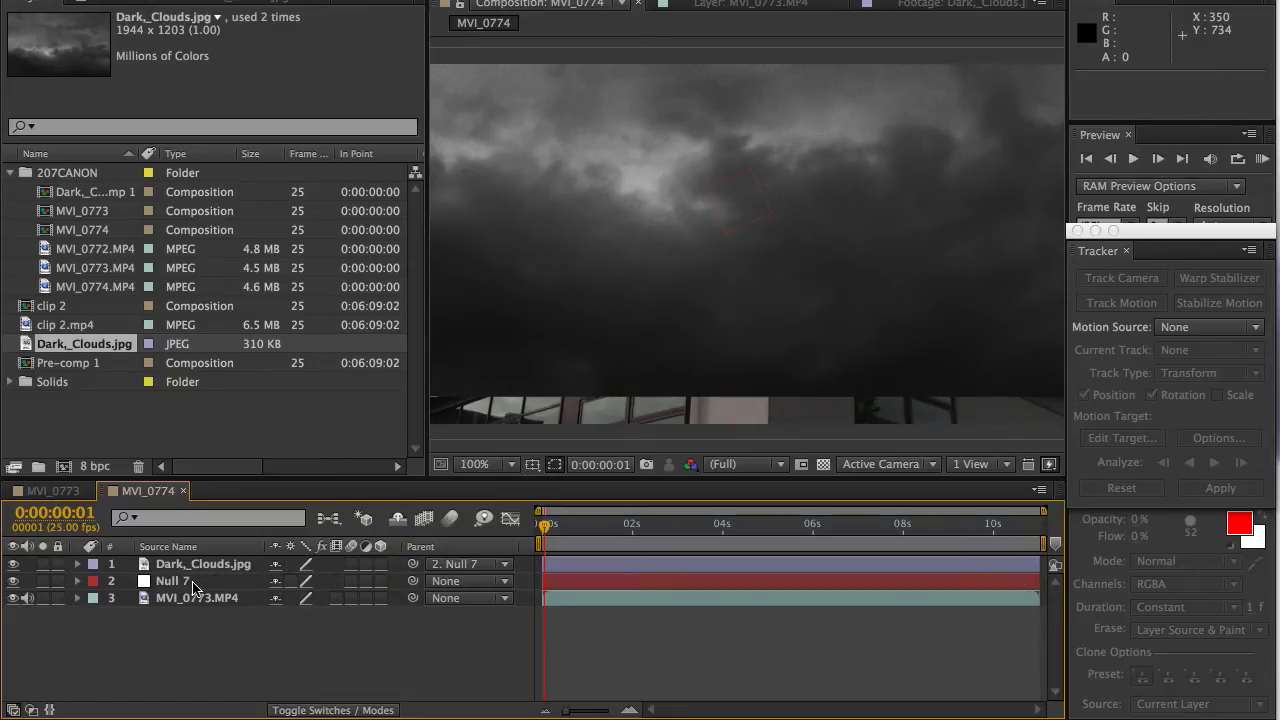
pyautogui.click(504, 567)
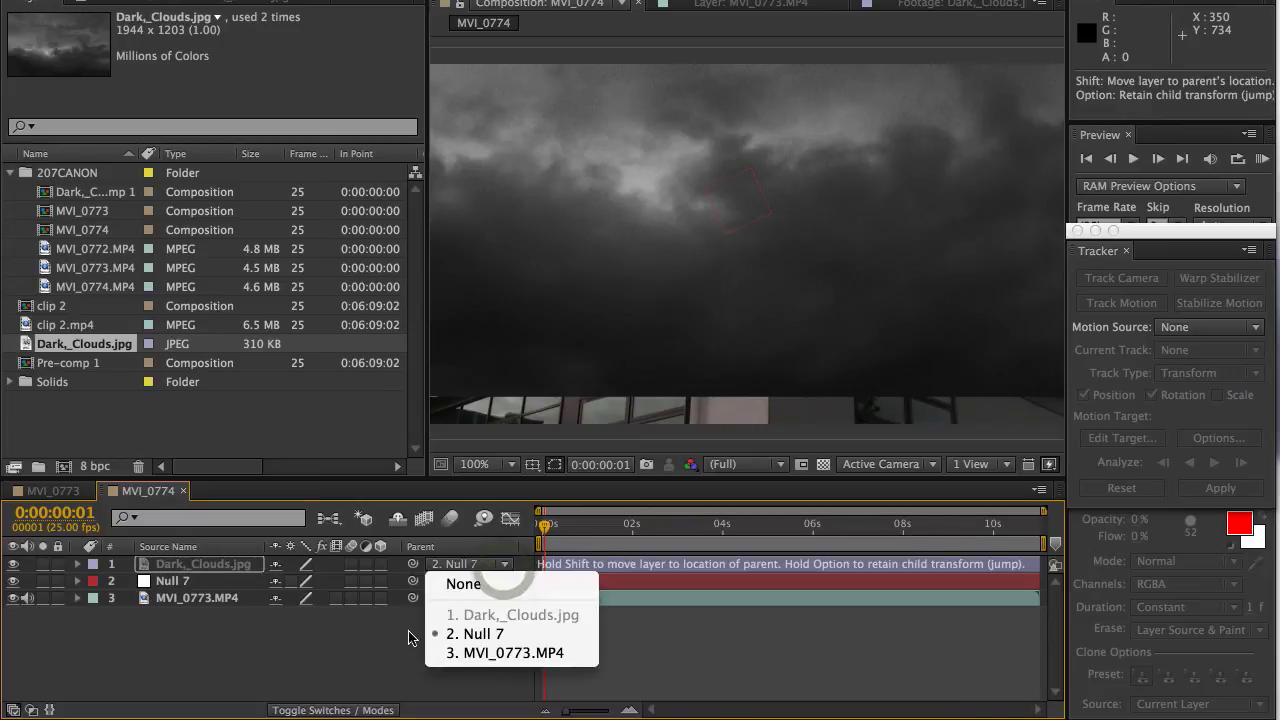
pyautogui.click(475, 638)
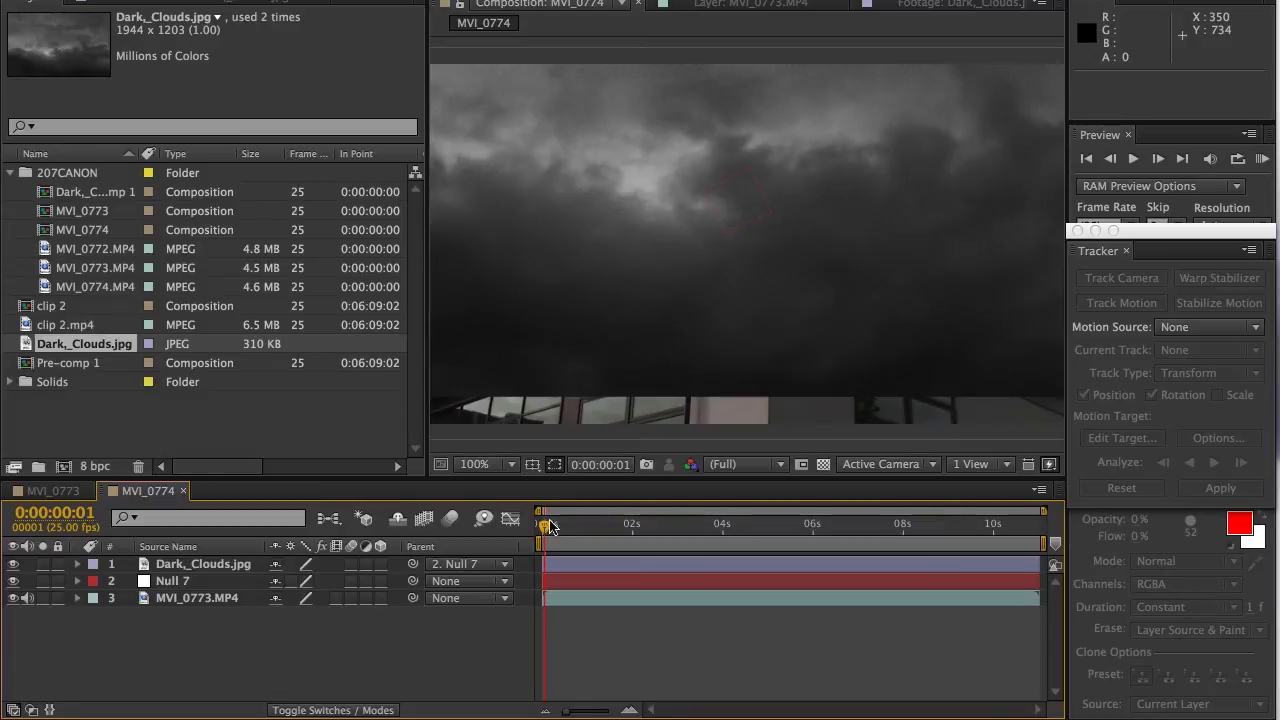
# Return to the first frame and lower the Dark,_Clouds.jpg layer's opacity to 77%.
pyautogui.moveTo(552, 528)
pyautogui.mouseDown()
pyautogui.moveTo(976, 538)
pyautogui.moveTo(540, 536)
pyautogui.mouseUp()
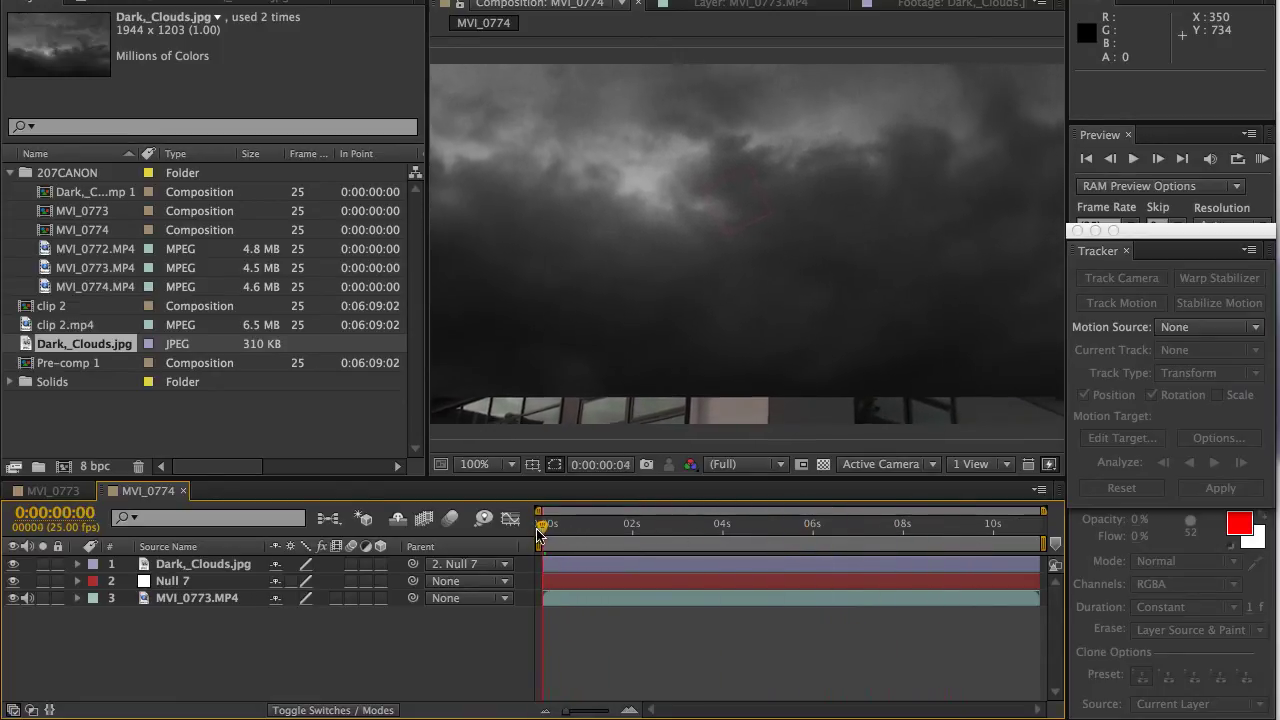
pyautogui.click(147, 580)
pyautogui.click(172, 565)
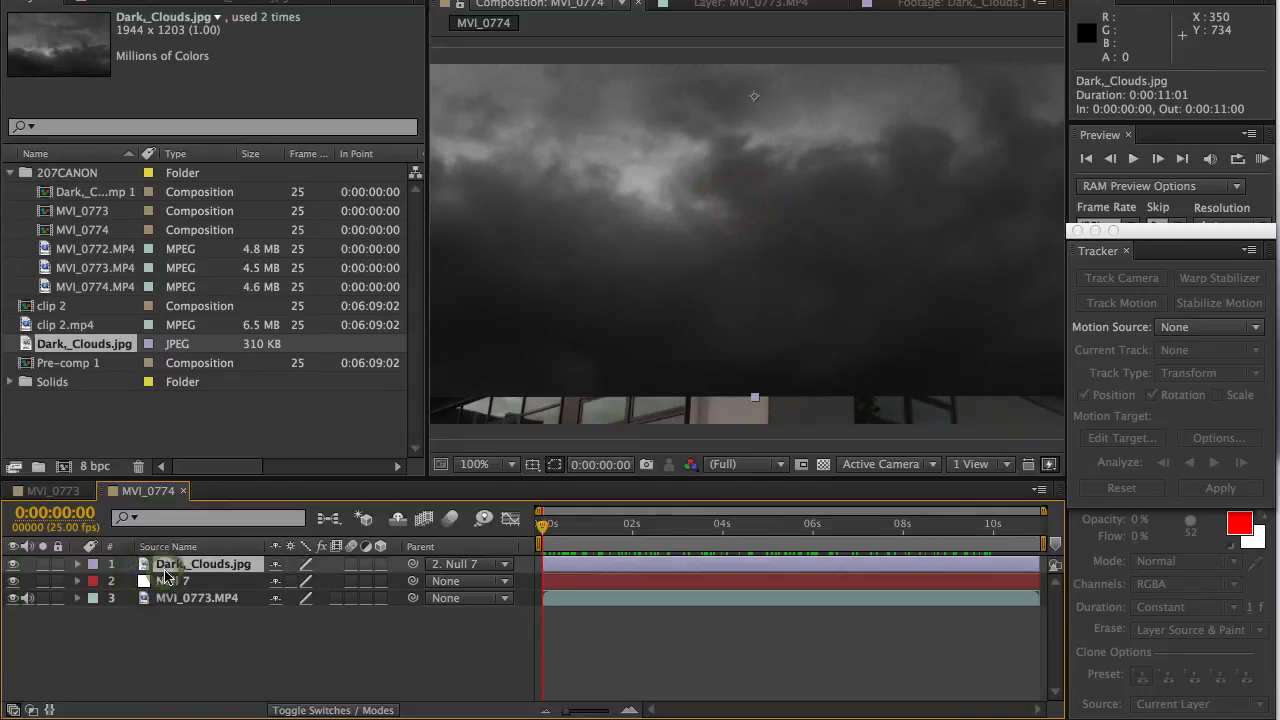
pyautogui.press('t')
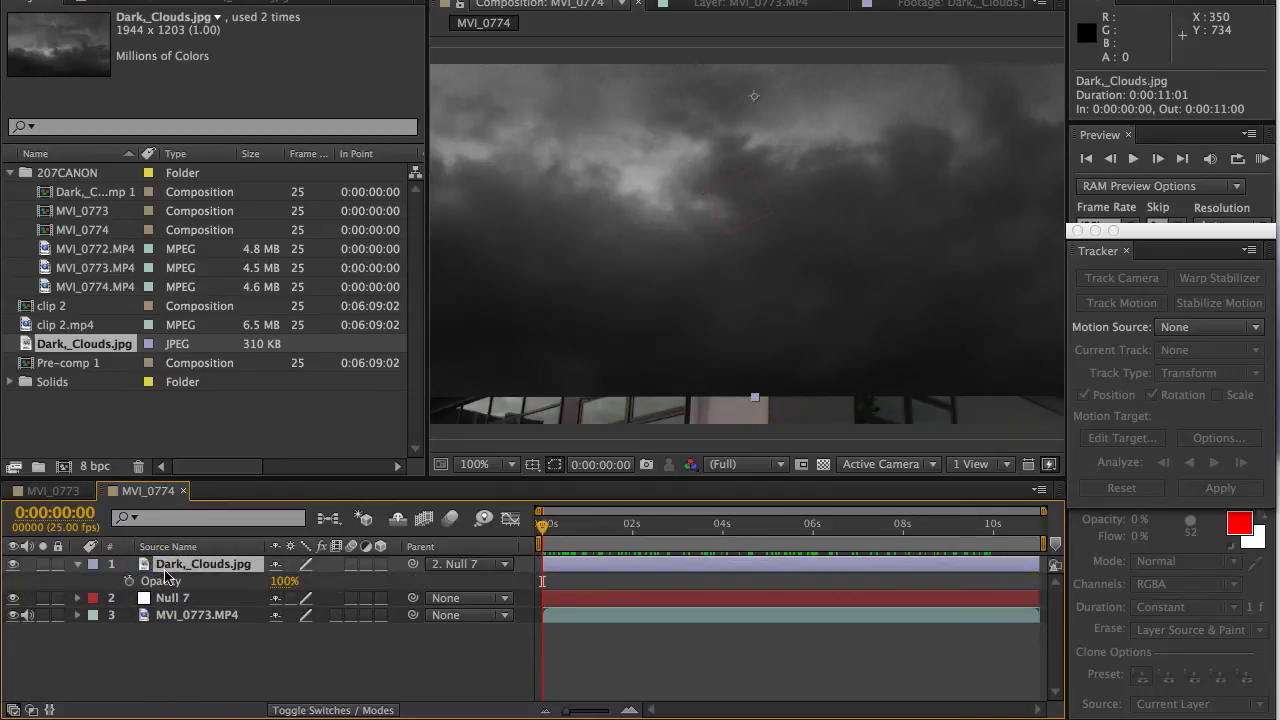
pyautogui.moveTo(284, 591); pyautogui.dragTo(261, 591)
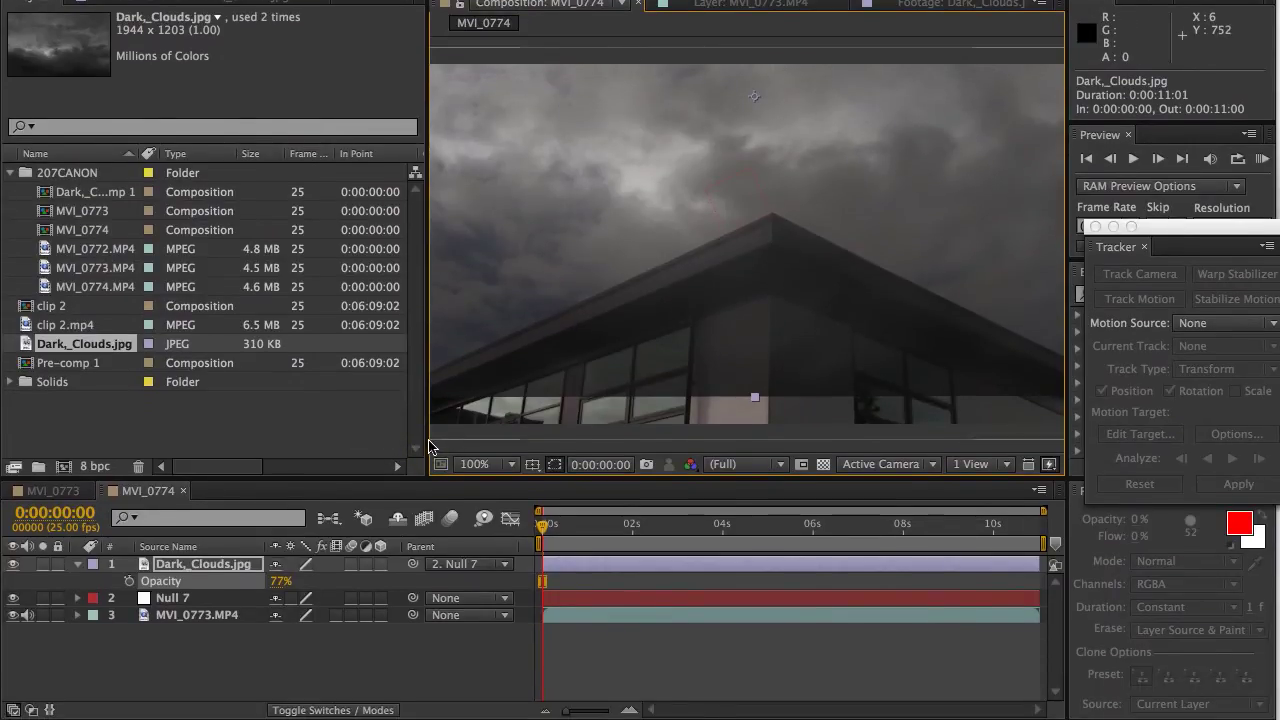
# Draw a closed five-point Pen mask on the Dark,_Clouds.jpg layer along both roof edges and around the sky beyond the frame.
pyautogui.moveTo(427, 440); pyautogui.dragTo(323, 440)
pyautogui.moveTo(413, 500); pyautogui.dragTo(411, 507)
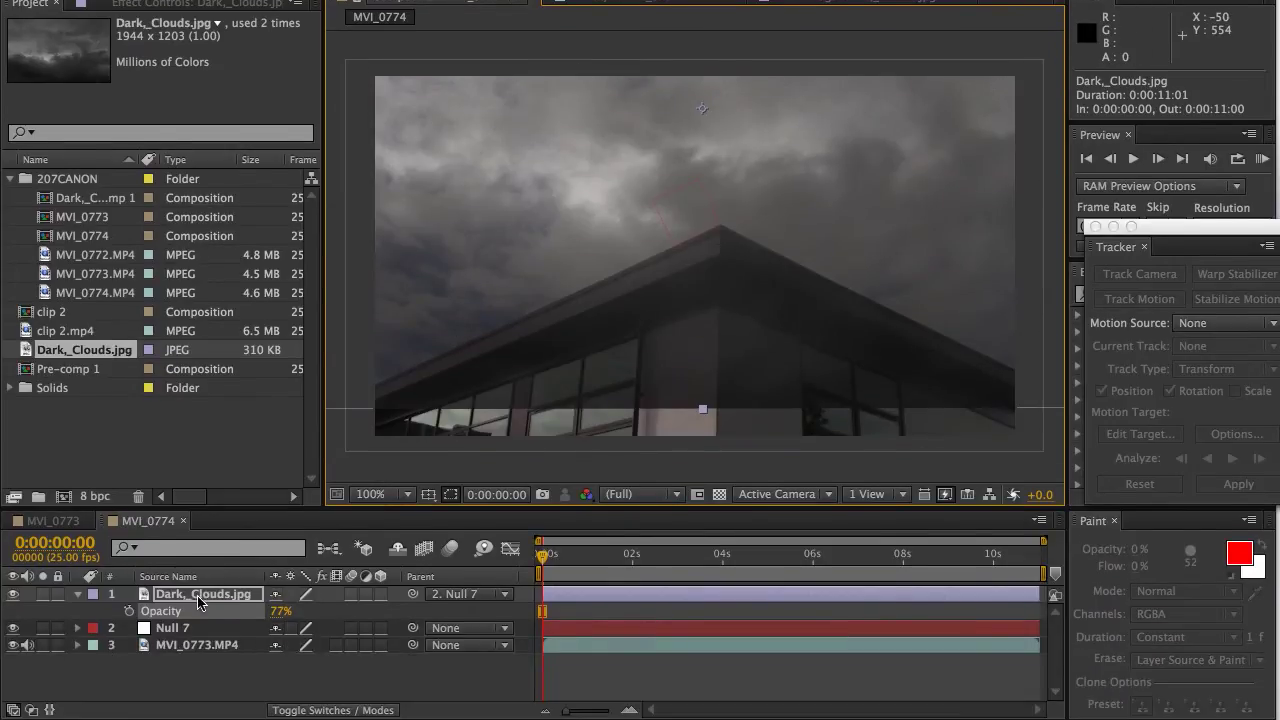
pyautogui.click(201, 596)
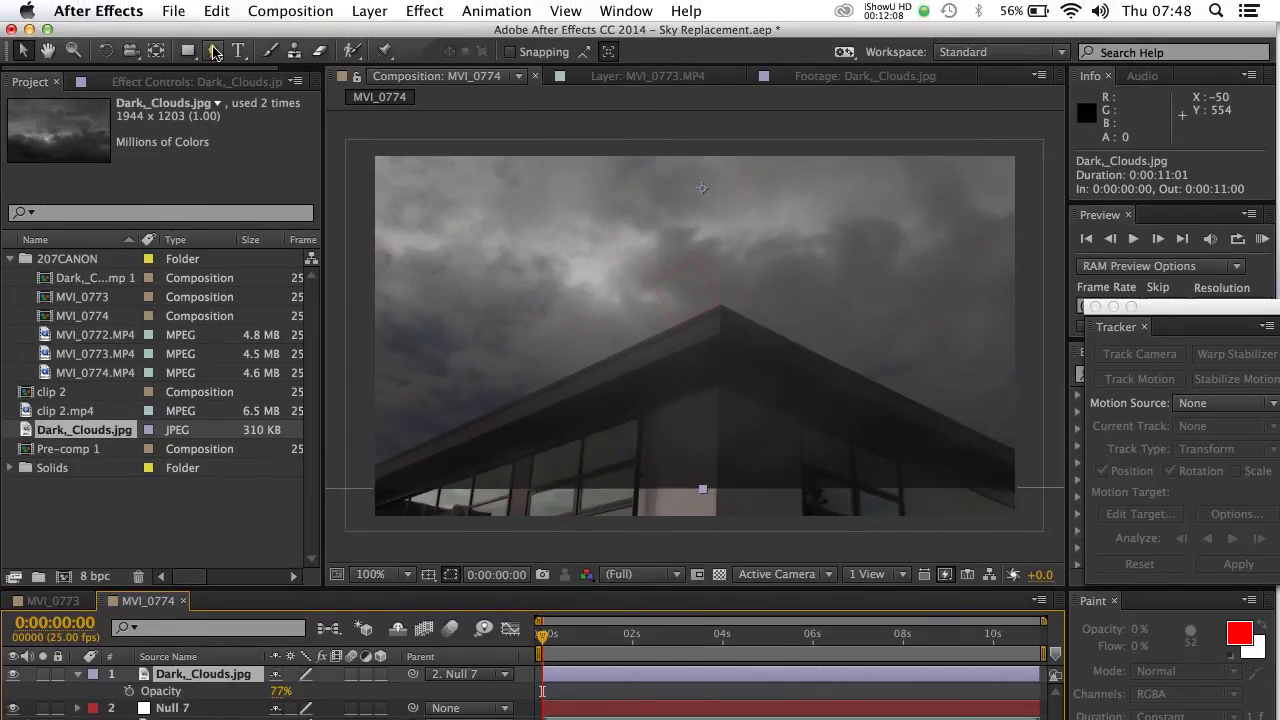
pyautogui.click(213, 51)
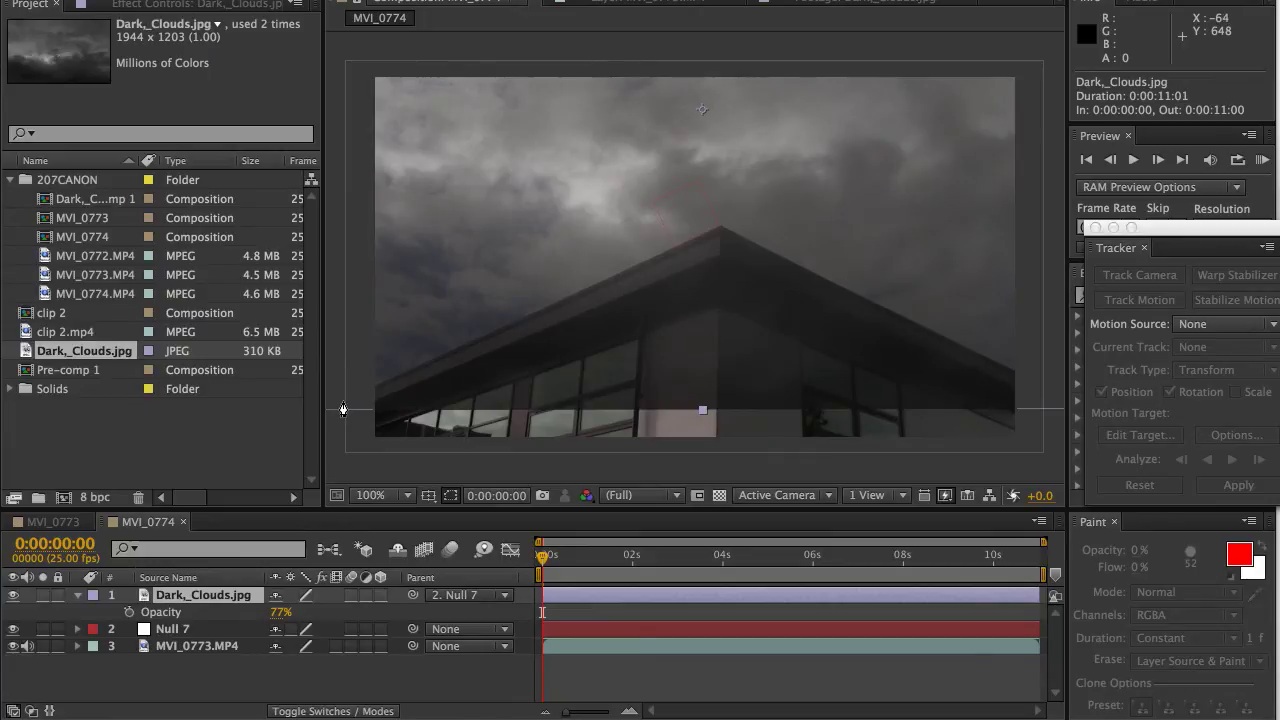
pyautogui.click(343, 403)
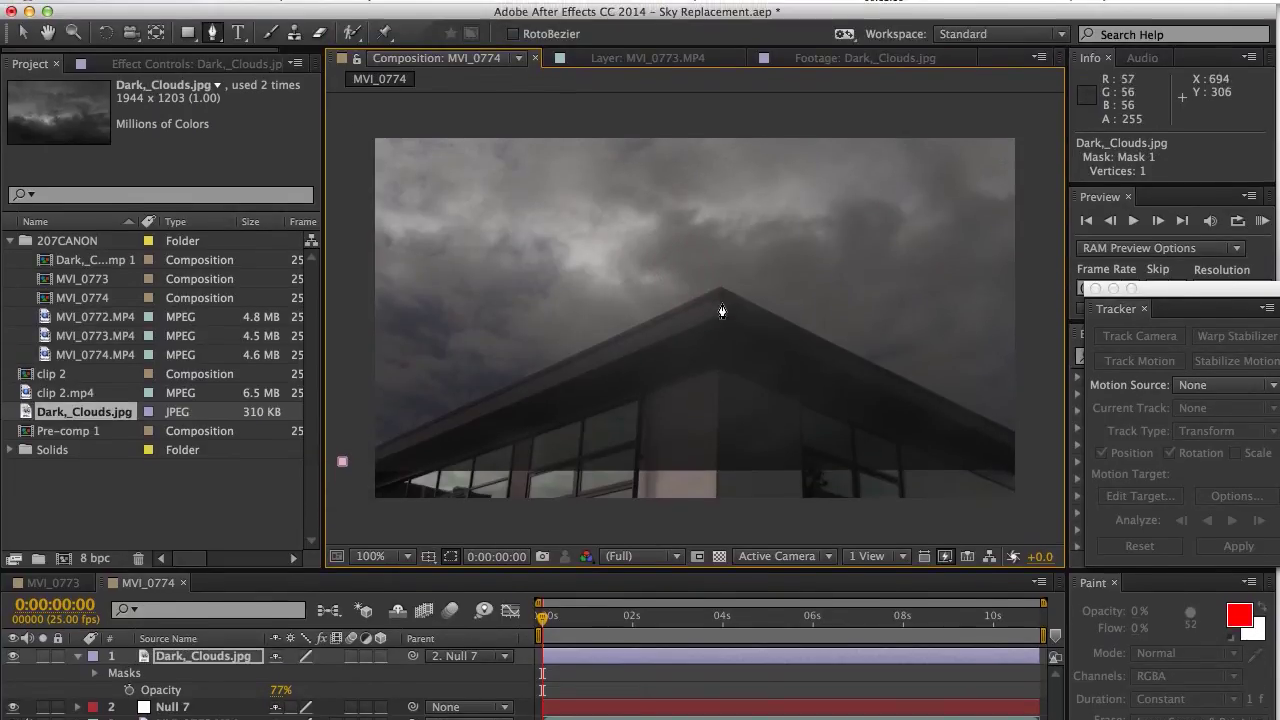
pyautogui.click(718, 290)
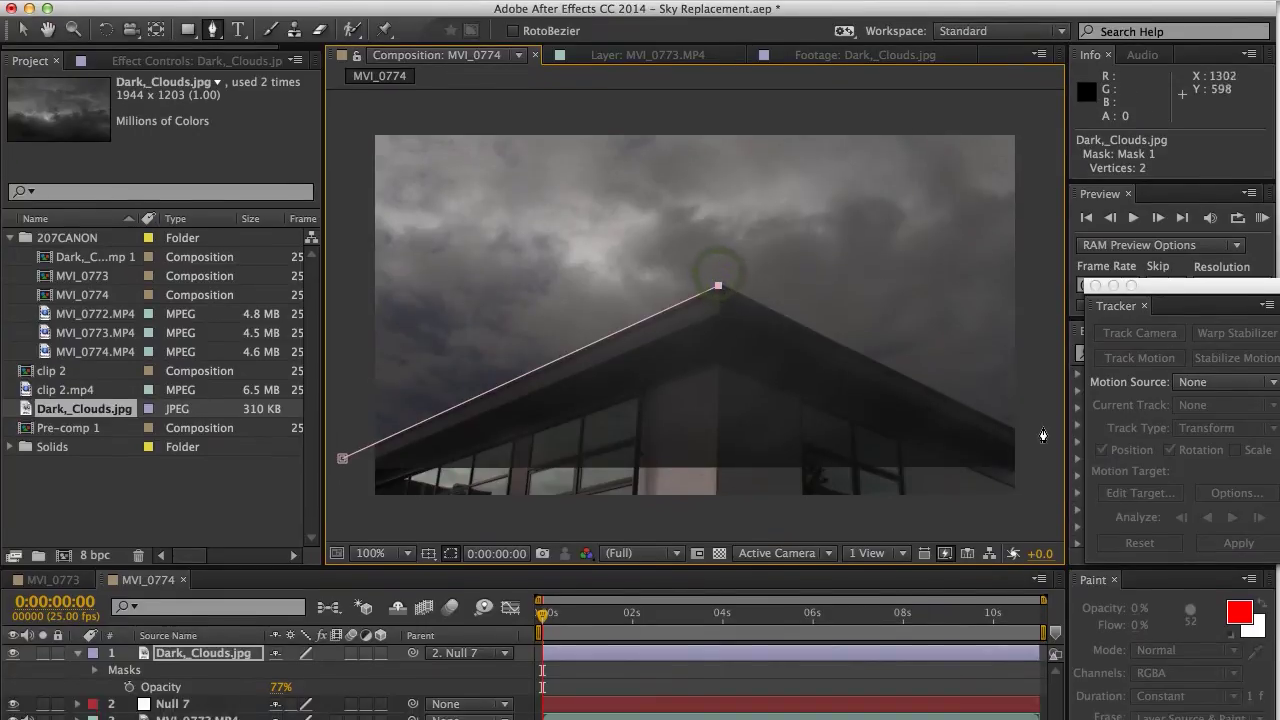
pyautogui.click(1049, 443)
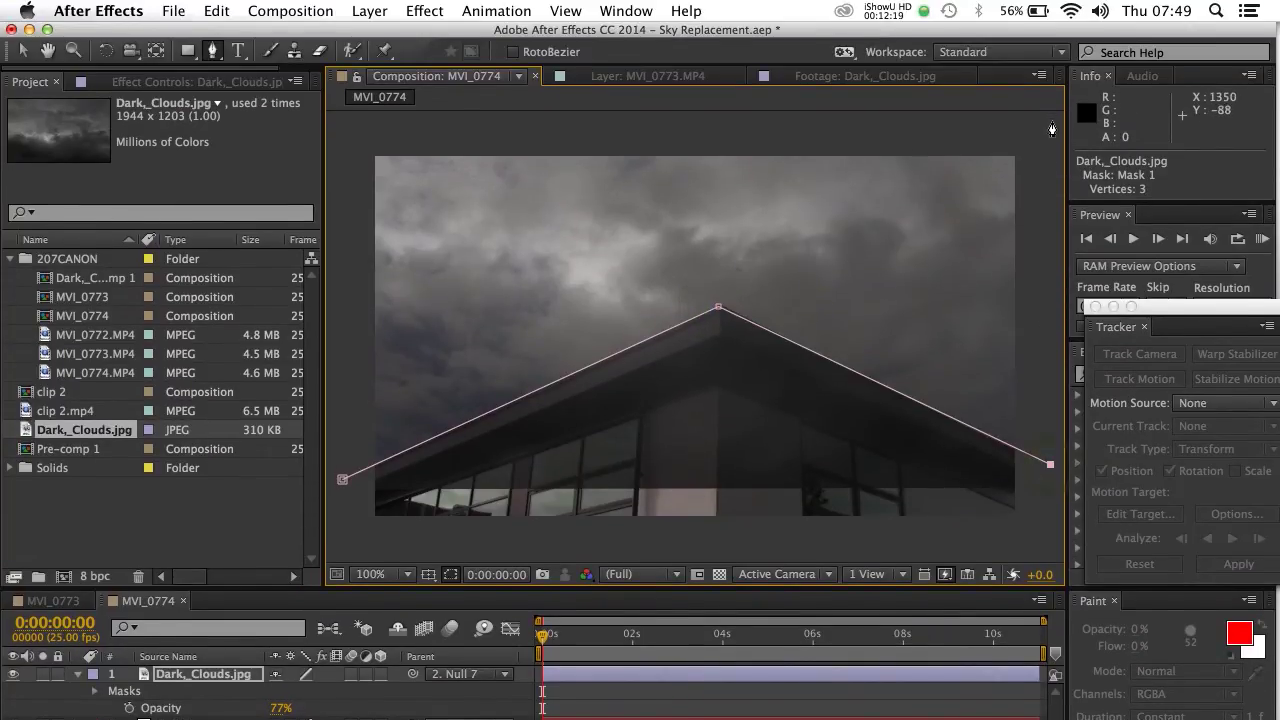
pyautogui.click(1051, 121)
pyautogui.click(344, 124)
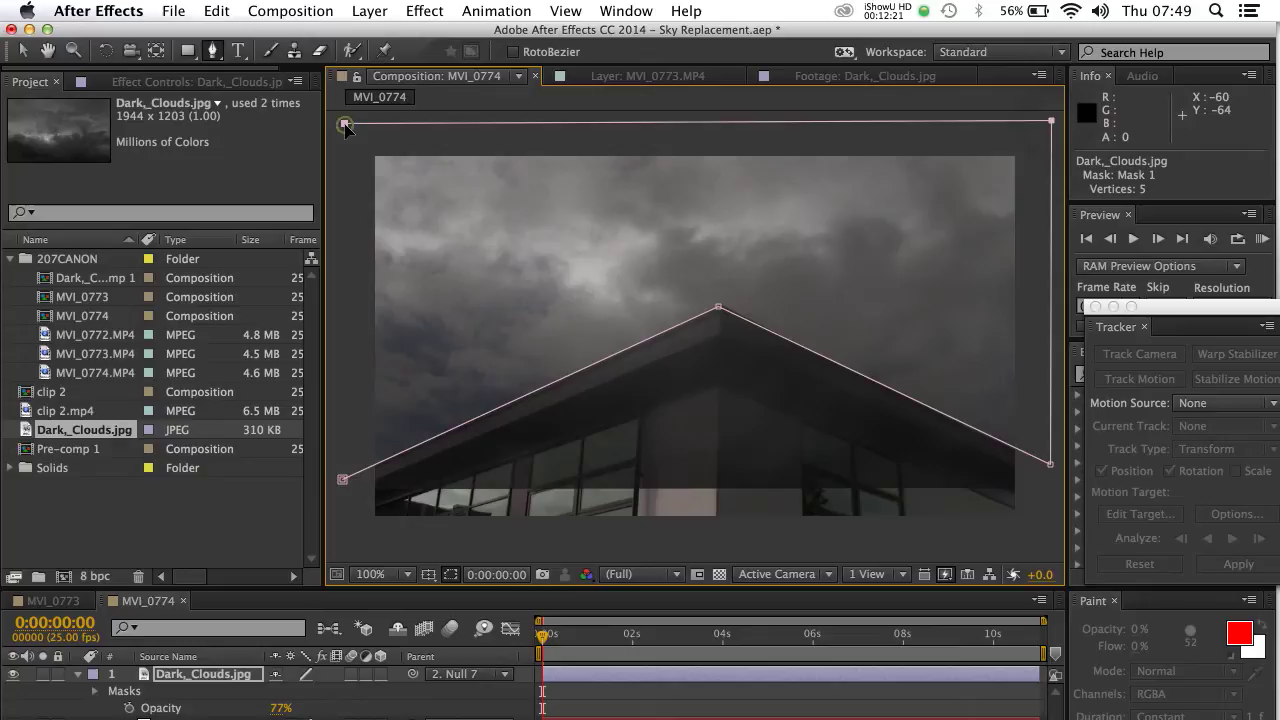
pyautogui.click(343, 478)
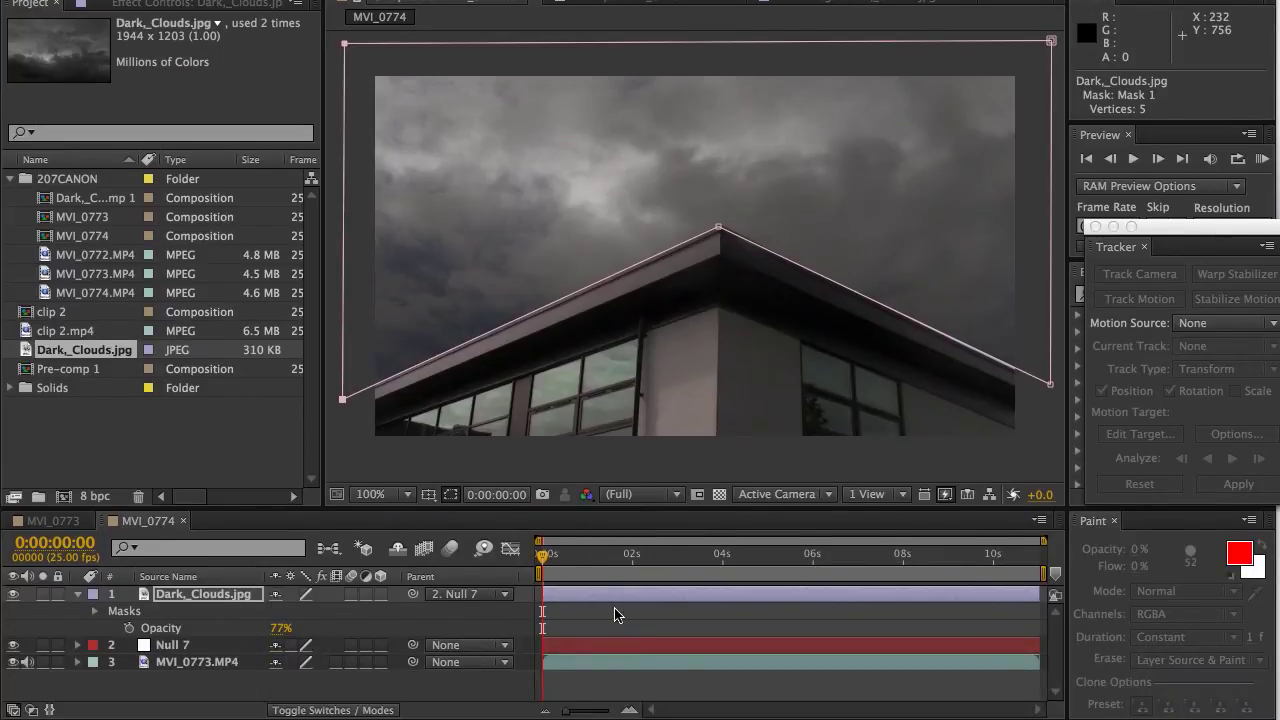
pyautogui.click(614, 614)
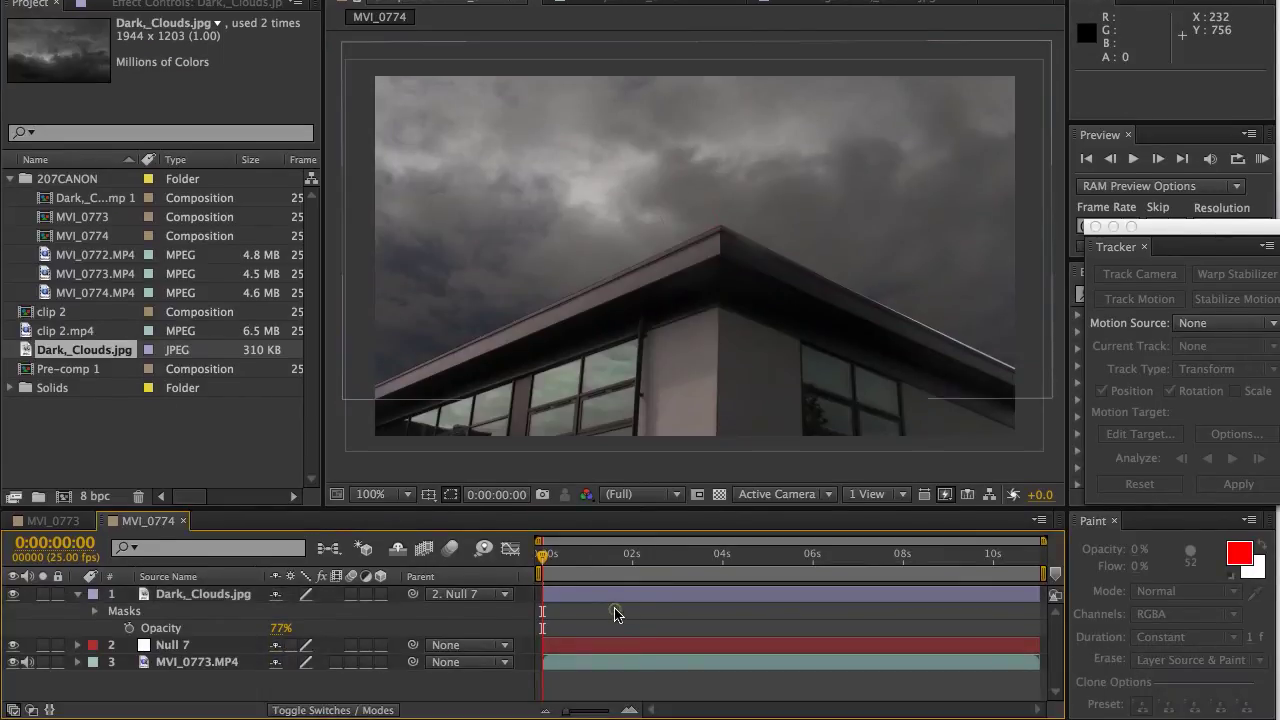
# Scrub to 0:00:03:08 to check the mask against the roof and raise the Dark,_Clouds.jpg layer's opacity to 99%.
pyautogui.click(558, 556)
pyautogui.moveTo(575, 565); pyautogui.dragTo(695, 572)
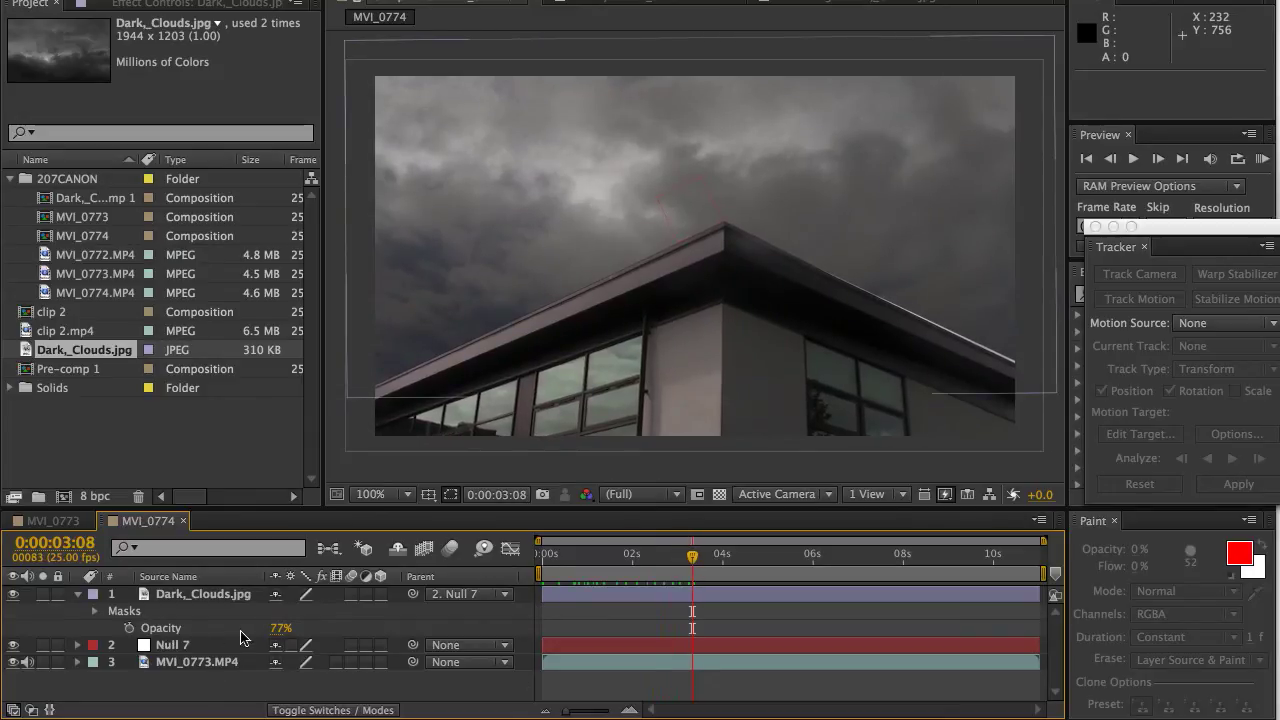
pyautogui.moveTo(276, 636); pyautogui.dragTo(313, 632)
pyautogui.click(608, 612)
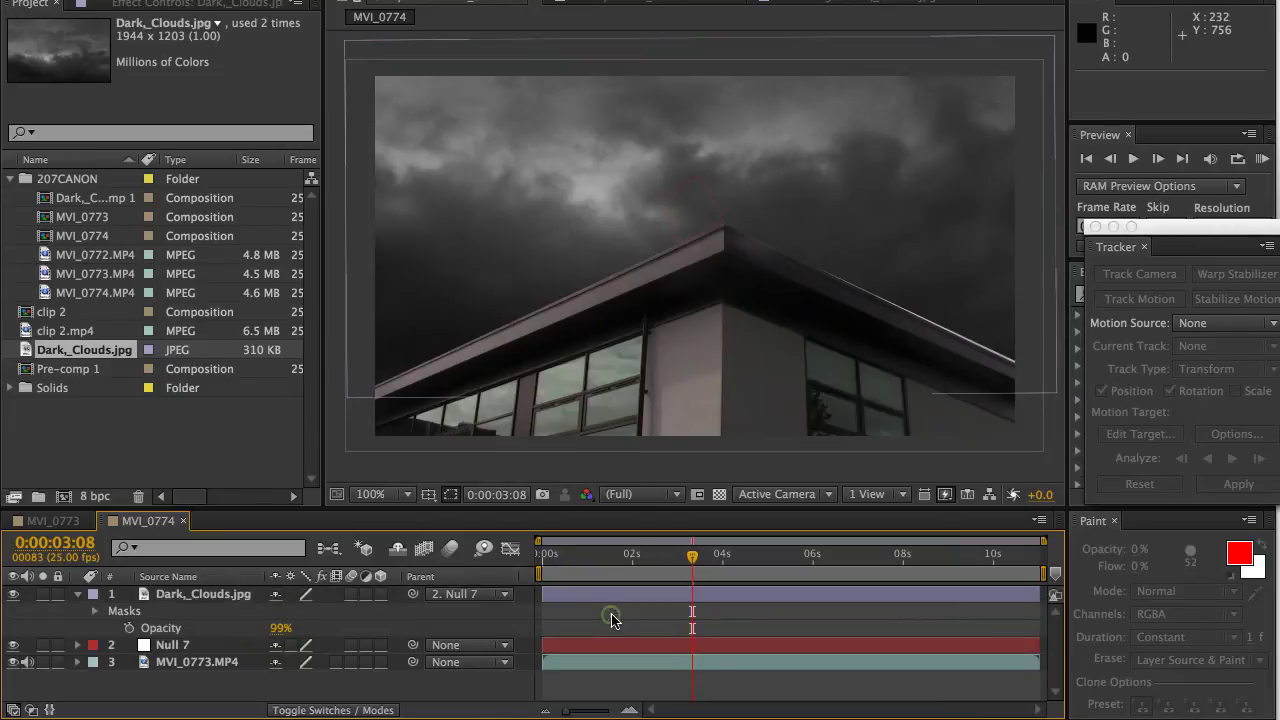
# At 0:00:06:05, reveal Mask 1's properties on the Dark,_Clouds.jpg layer and set its feather to 5 pixels.
pyautogui.moveTo(694, 557); pyautogui.dragTo(822, 561)
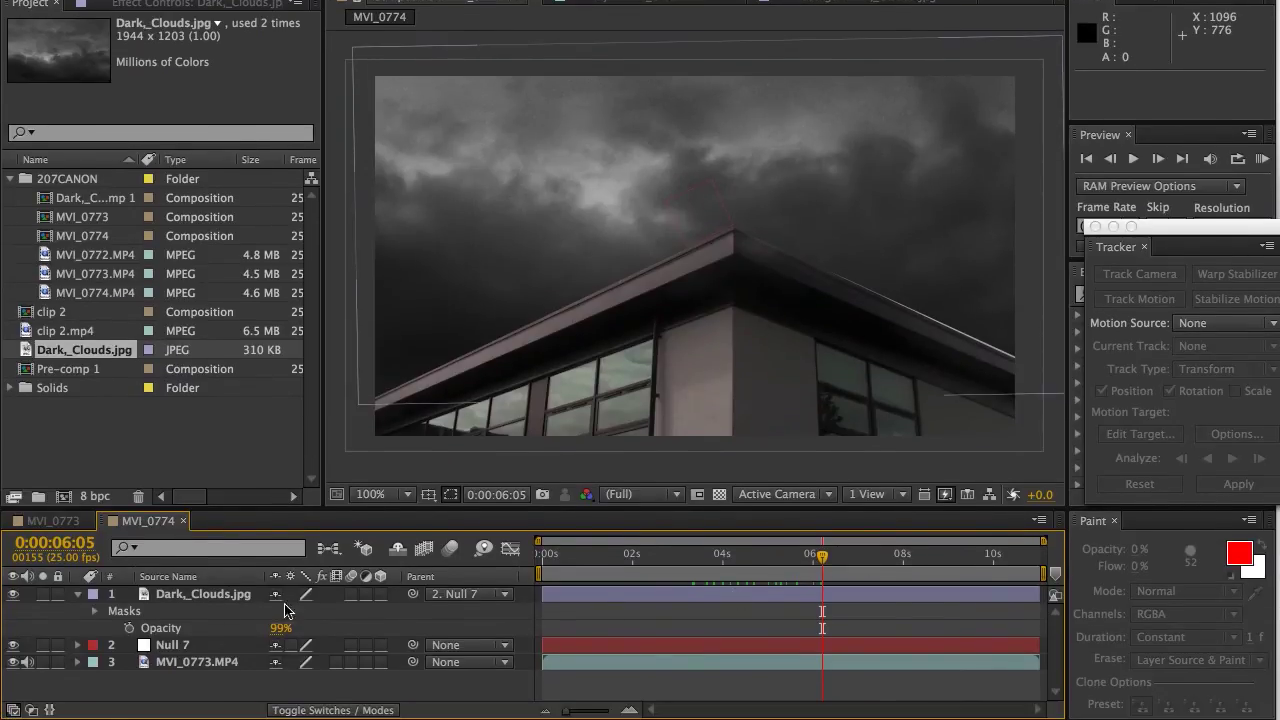
pyautogui.click(80, 595)
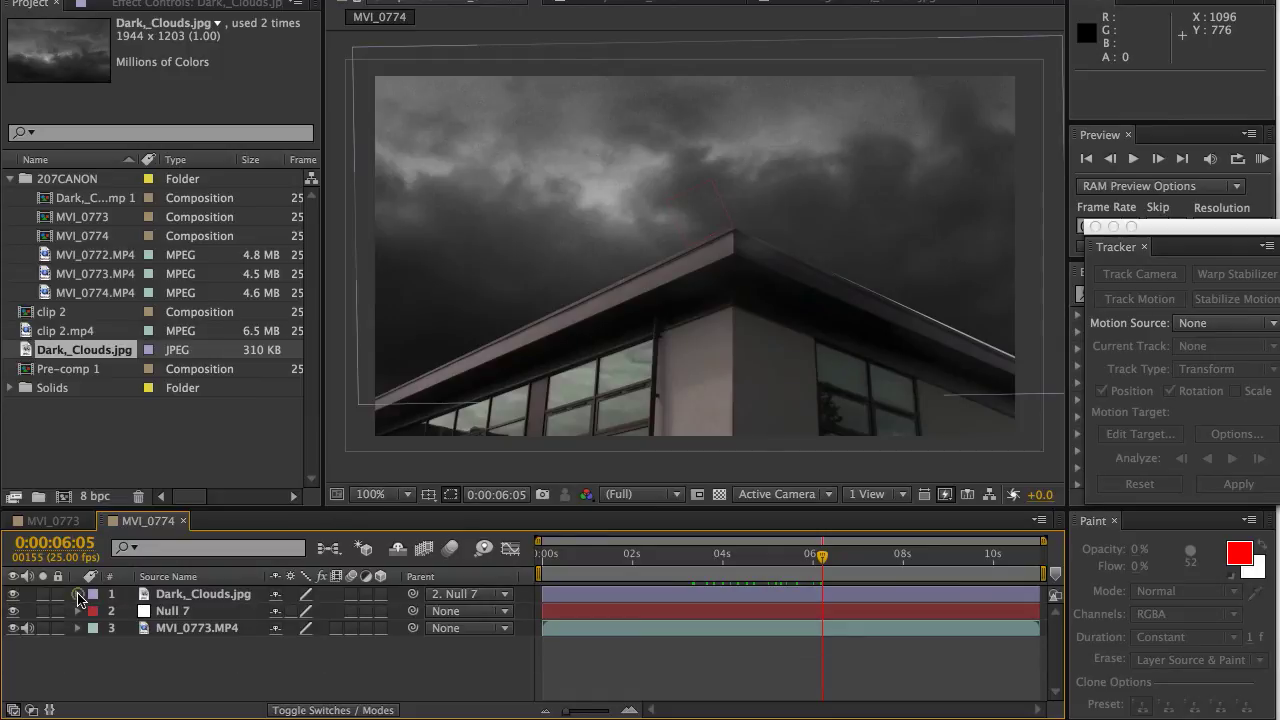
pyautogui.click(79, 594)
pyautogui.click(95, 630)
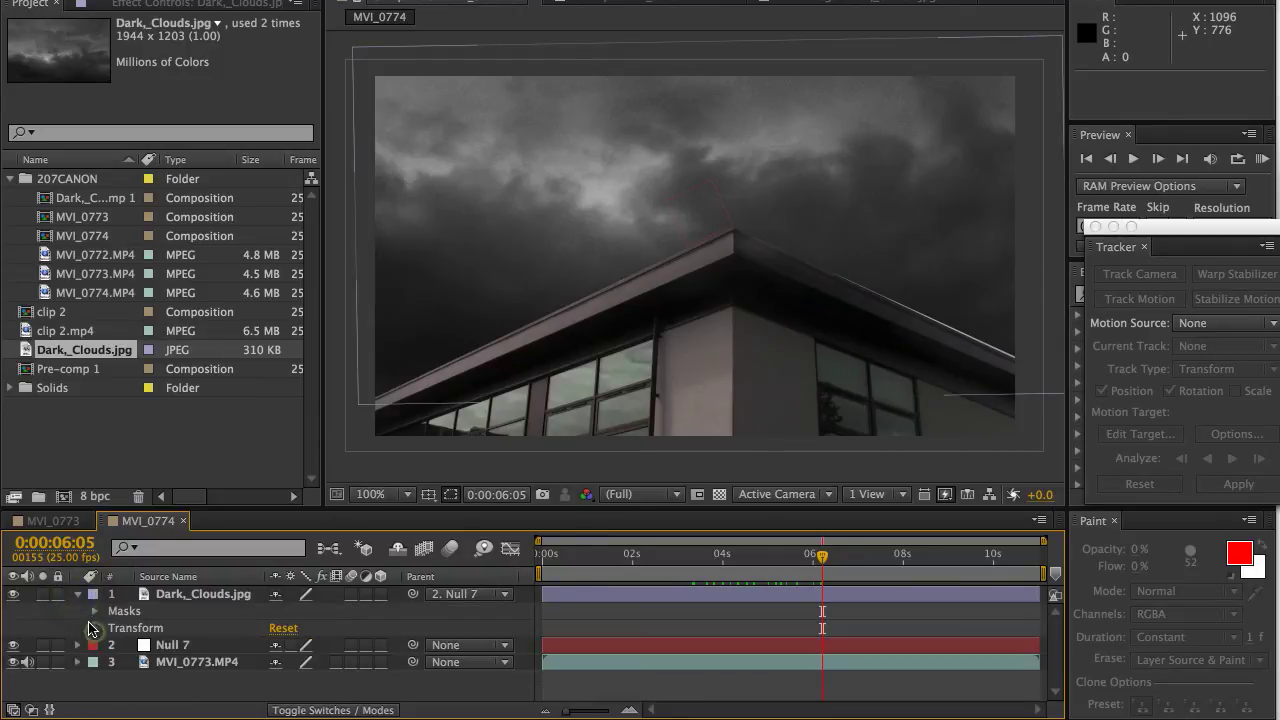
pyautogui.click(95, 611)
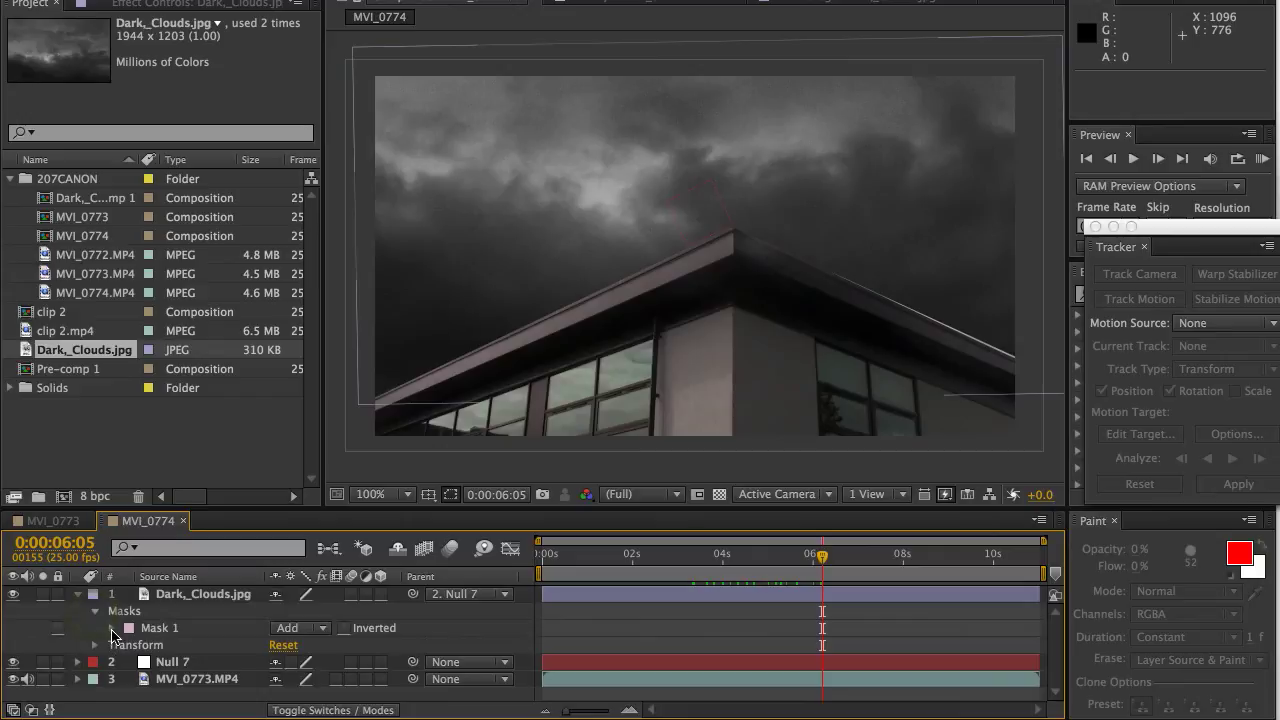
pyautogui.click(112, 629)
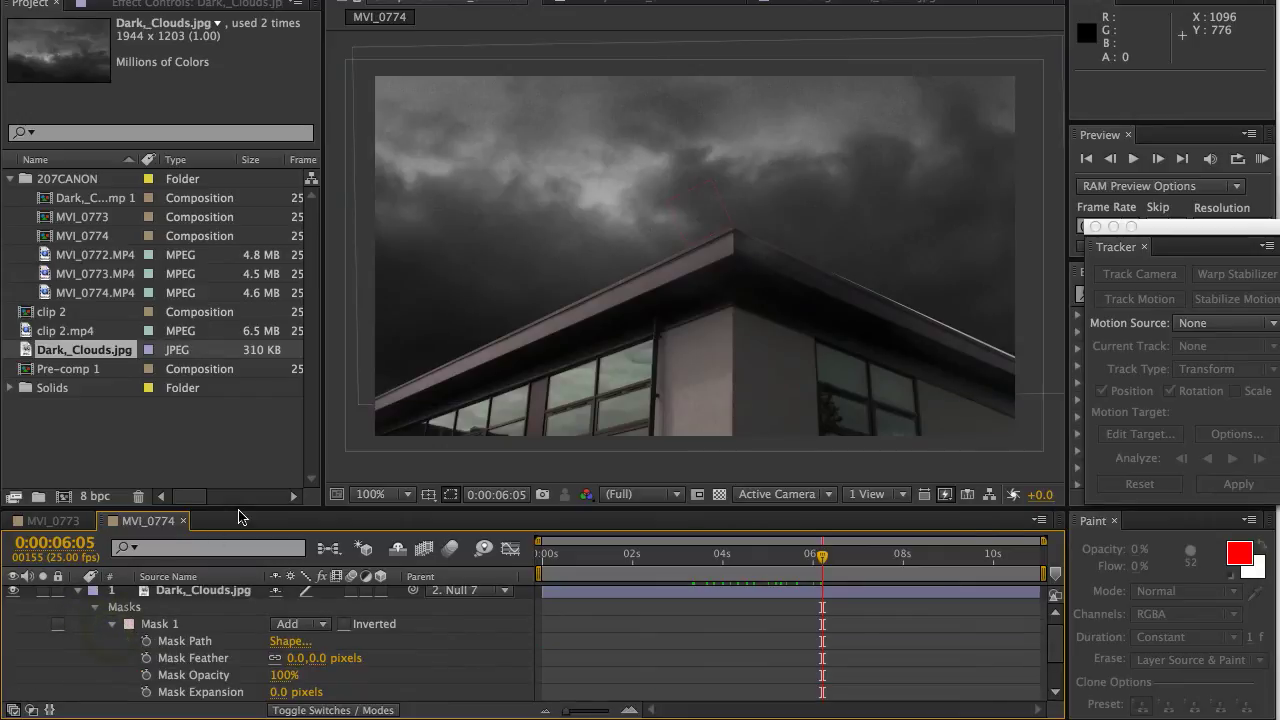
pyautogui.moveTo(240, 505); pyautogui.dragTo(240, 482)
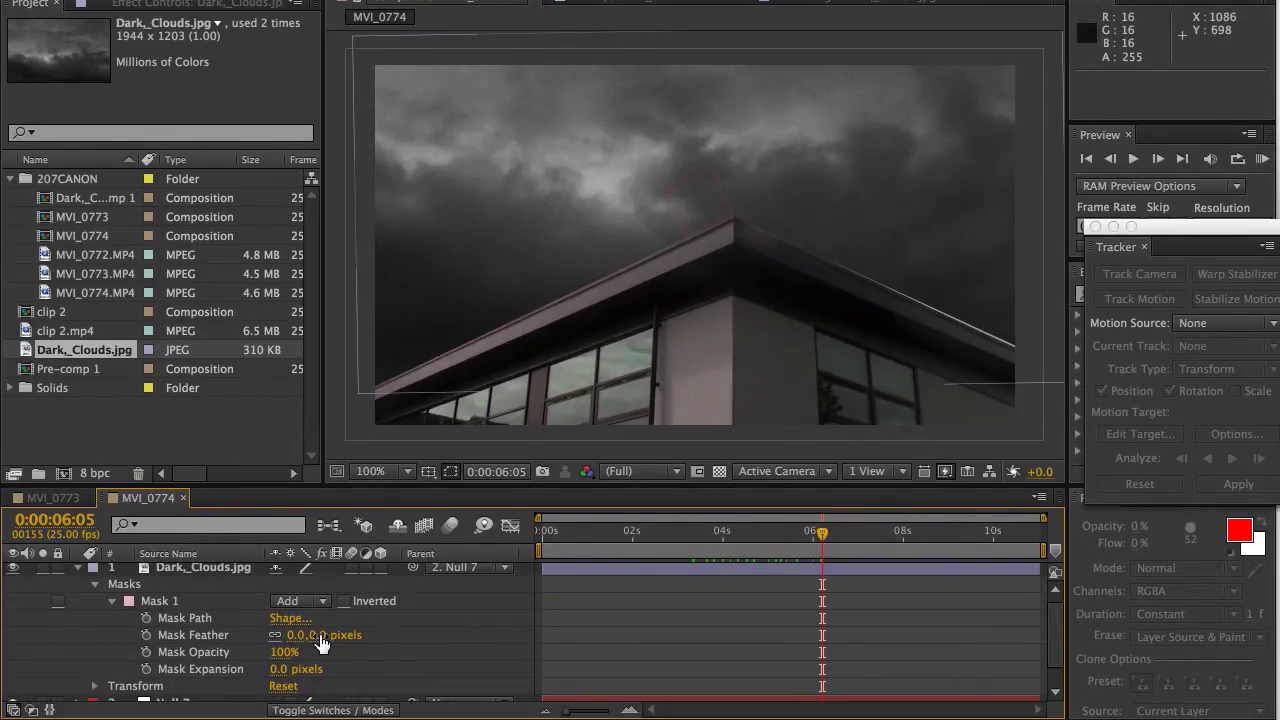
pyautogui.moveTo(325, 635); pyautogui.dragTo(345, 641)
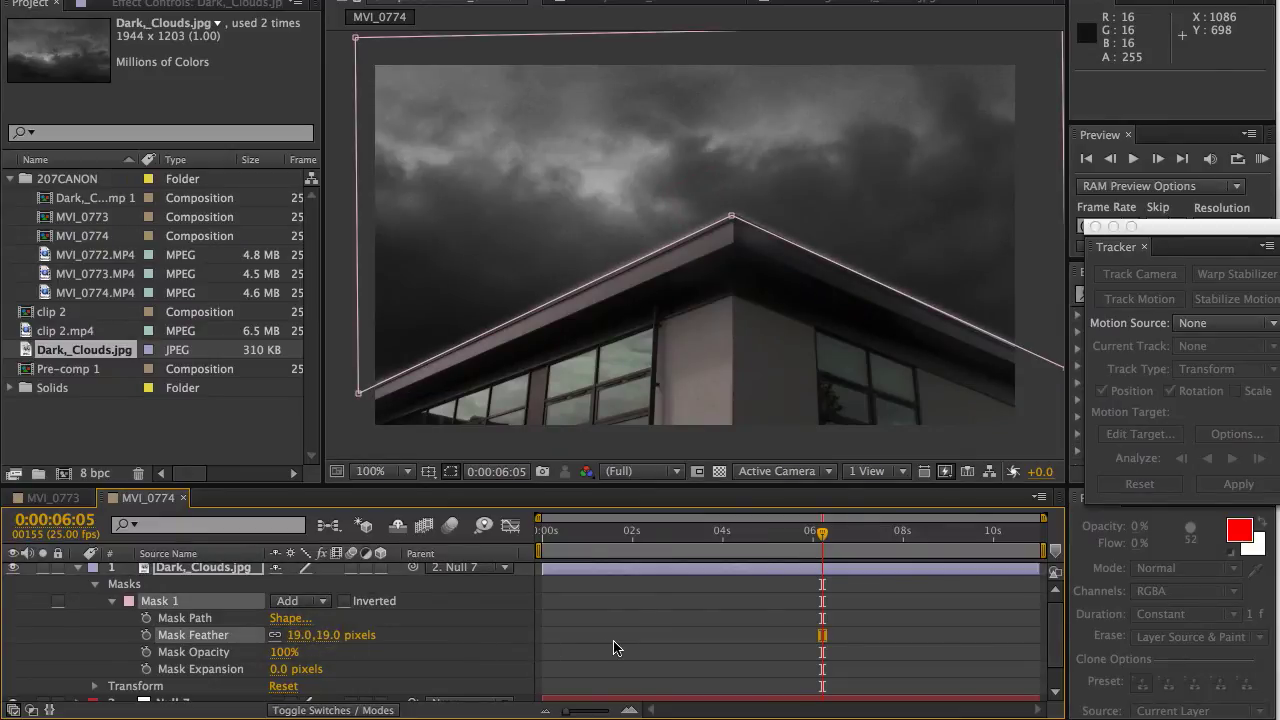
pyautogui.click(330, 635)
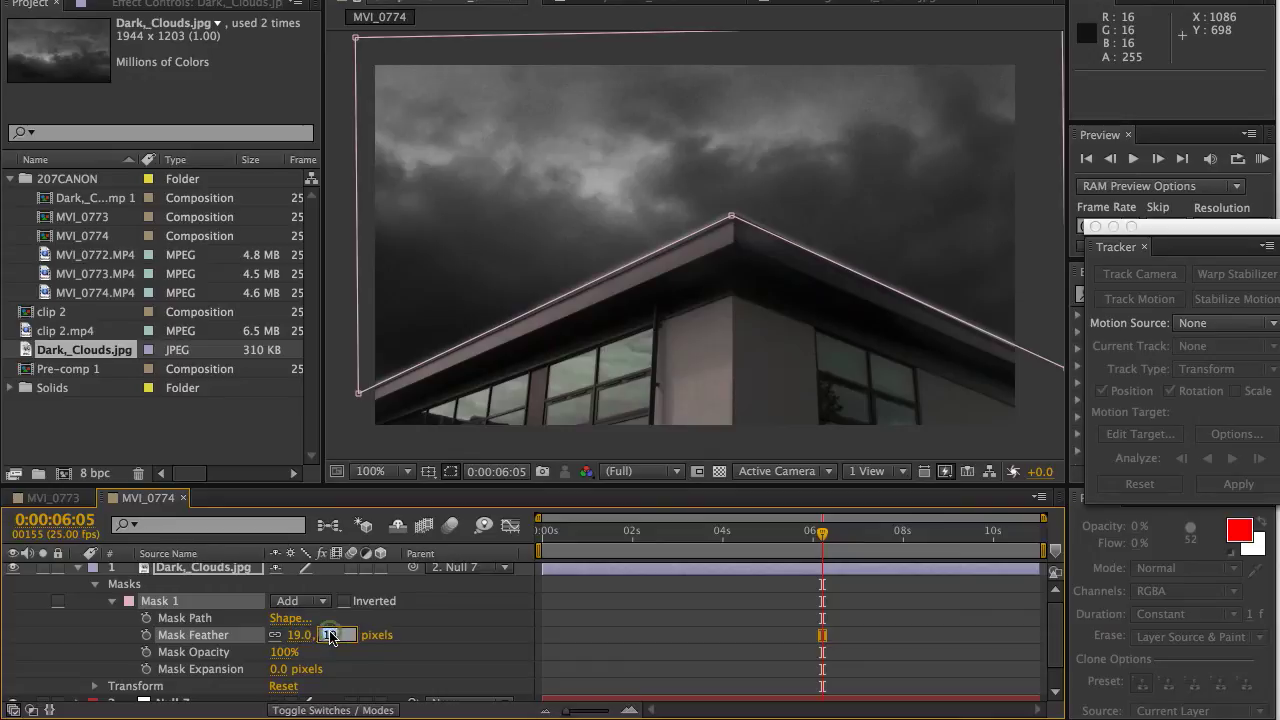
pyautogui.click(421, 669)
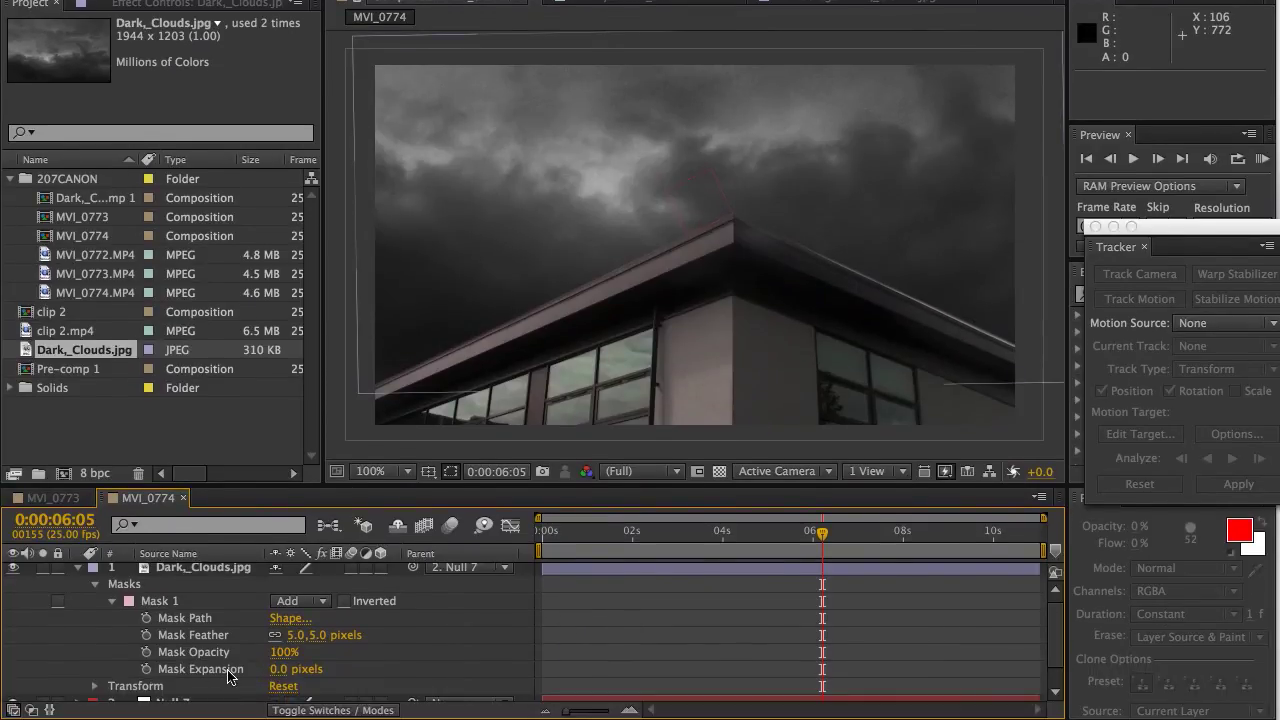
# Try a Mask 1 expansion of 5 pixels, and increase it to 10 pixels.
pyautogui.click(279, 670)
pyautogui.write('-')
pyautogui.press('Return')
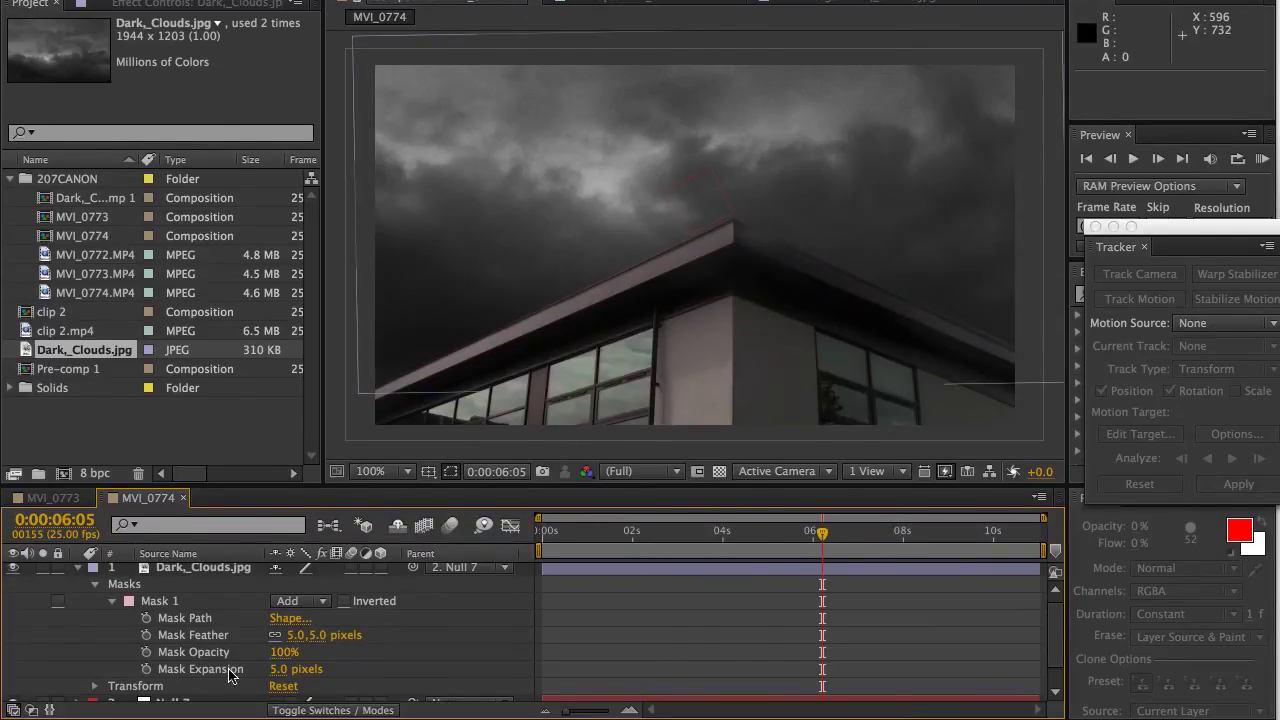
pyautogui.click(320, 638)
pyautogui.press('Return')
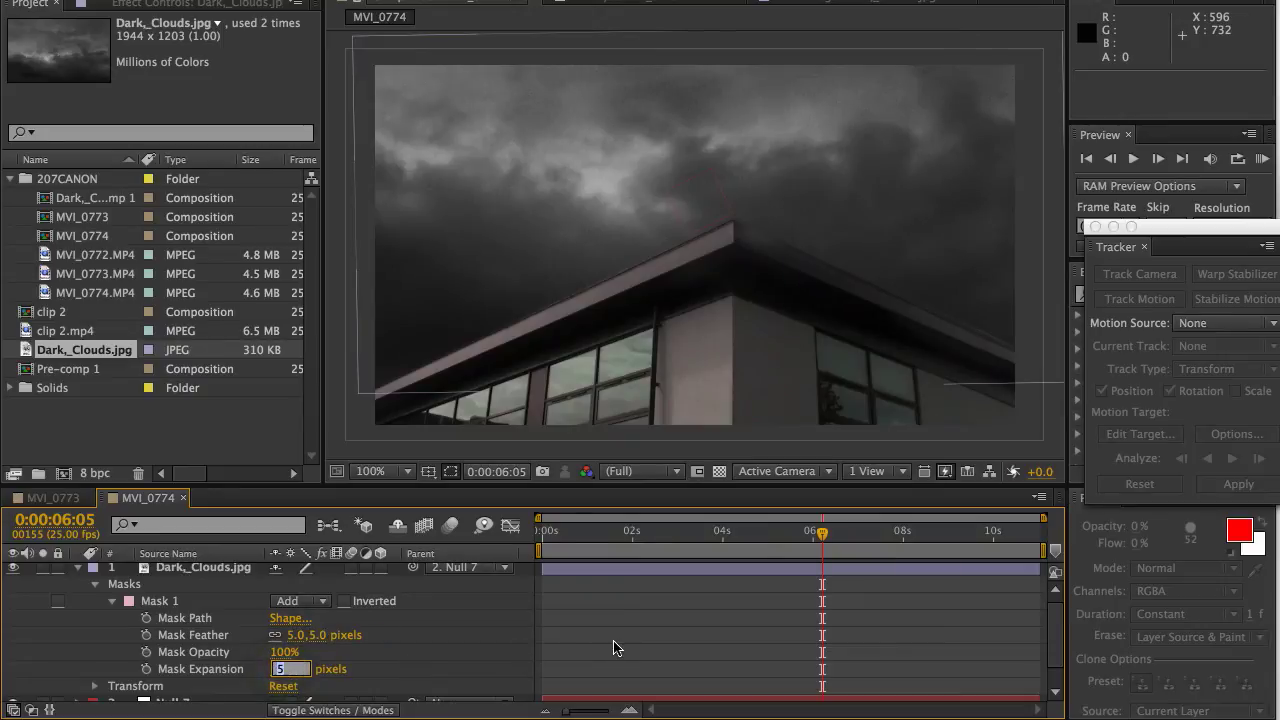
pyautogui.write('10')
pyautogui.press('Return')
# Step back frame by frame to 0:00:05:19 to check how the mask follows the roof edge.
pyautogui.press('pageup')
pyautogui.press('pageup')
pyautogui.press('pageup')
pyautogui.press('pageup')
pyautogui.press('pageup')
pyautogui.press('pageup')
pyautogui.press('pageup')
pyautogui.press('pageup')
pyautogui.press('pageup')
pyautogui.press('pageup')
pyautogui.press('pageup')
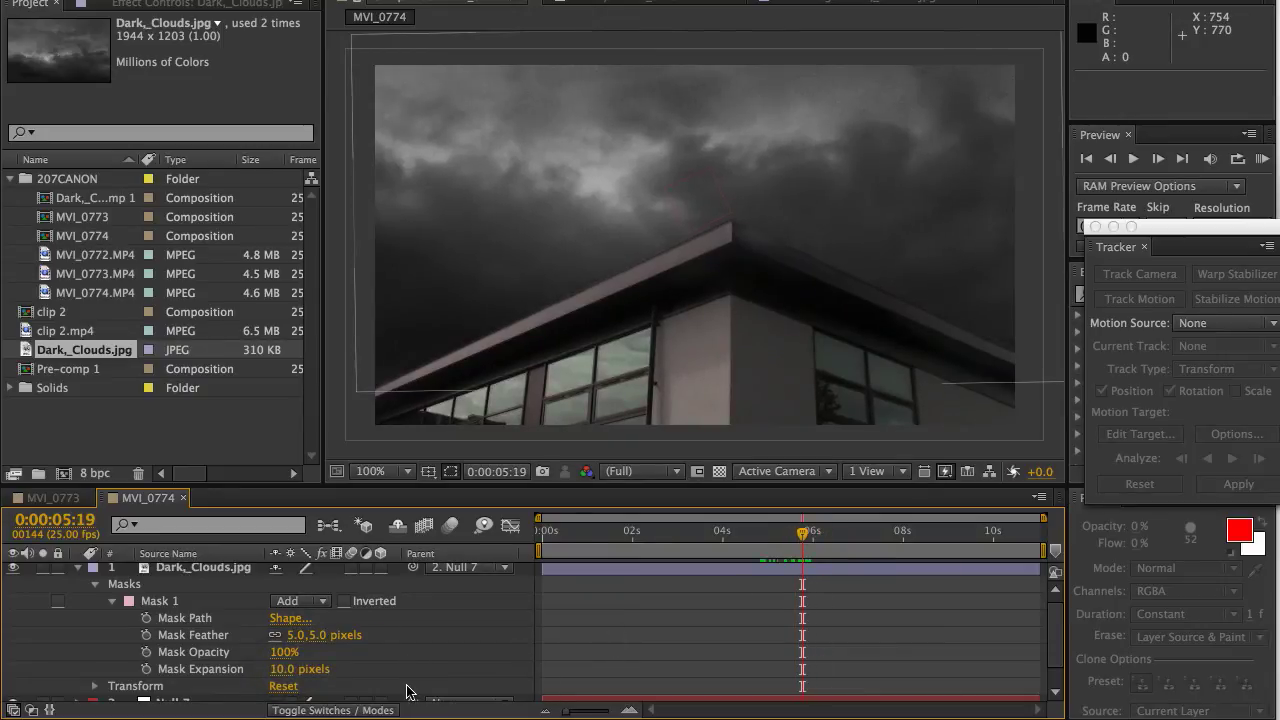
# Examine Mask 1's feather and expansion settings and its outline along the roof between 0:00:05:19 and 0:00:05:15.
pyautogui.click(319, 637)
pyautogui.press('Return')
pyautogui.click(284, 669)
pyautogui.click(426, 658)
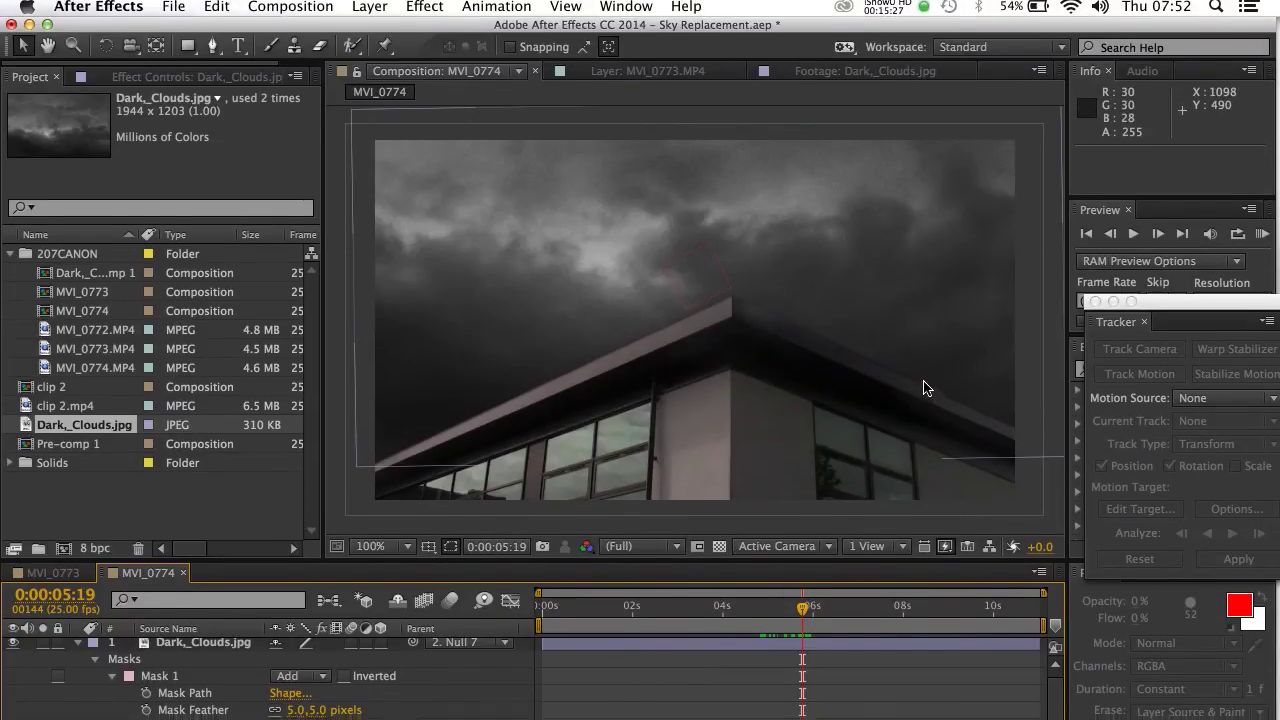
pyautogui.click(922, 380)
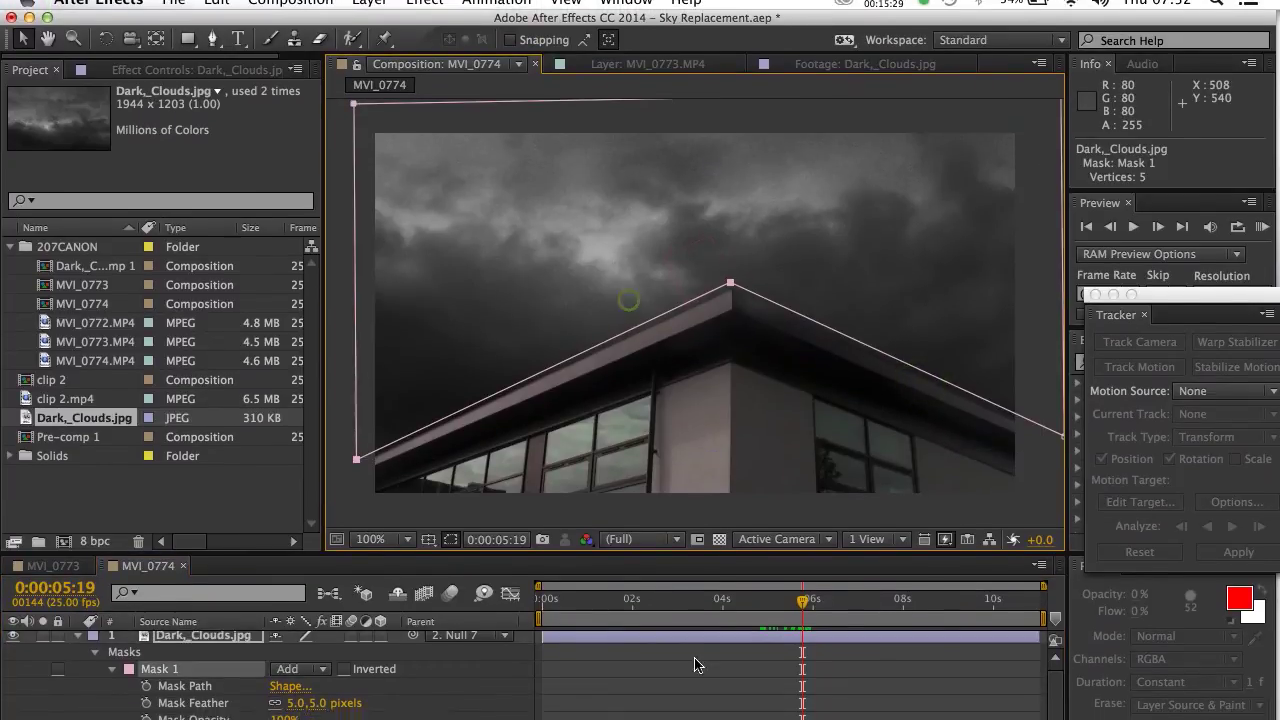
pyautogui.click(694, 703)
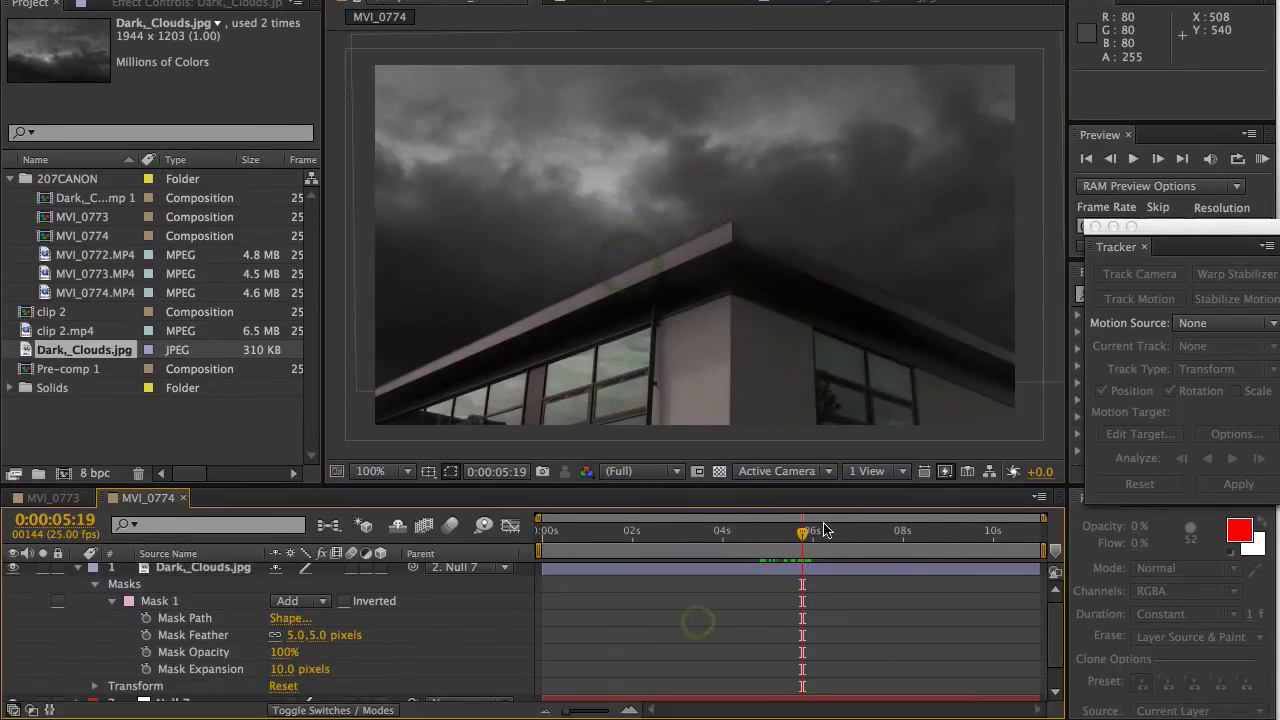
pyautogui.moveTo(830, 538); pyautogui.dragTo(810, 563)
pyautogui.click(551, 246)
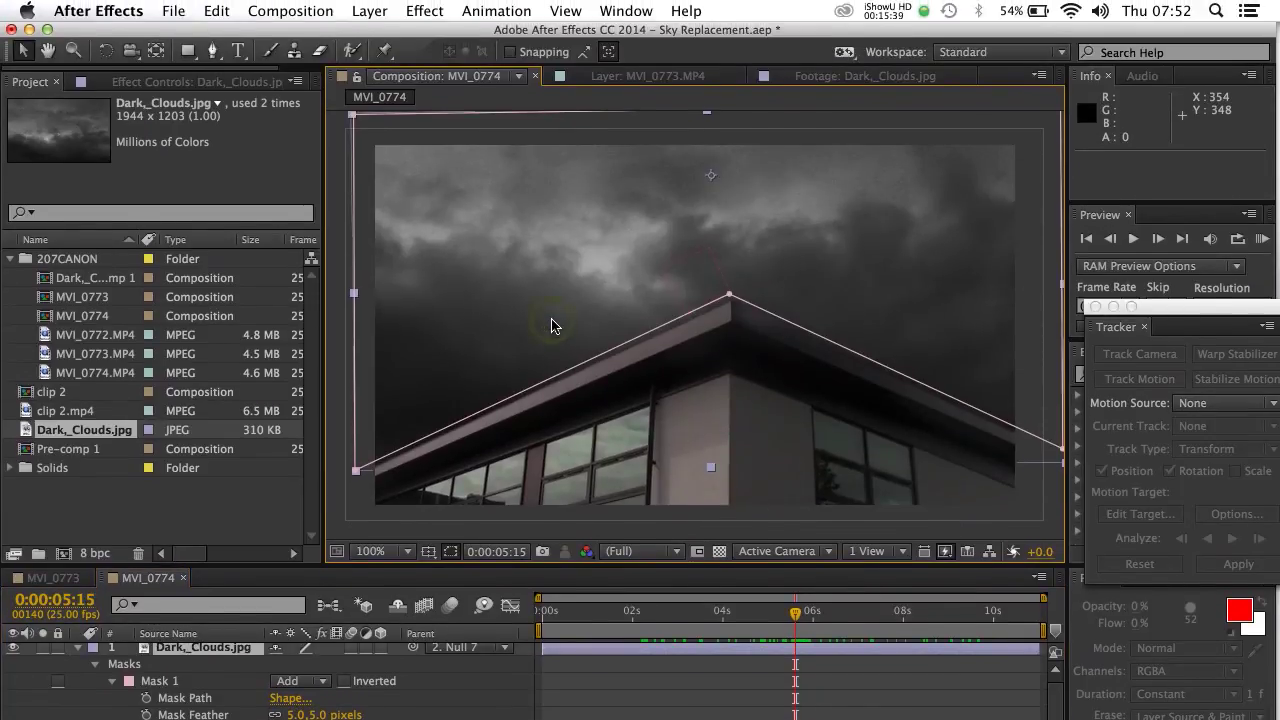
pyautogui.click(553, 260)
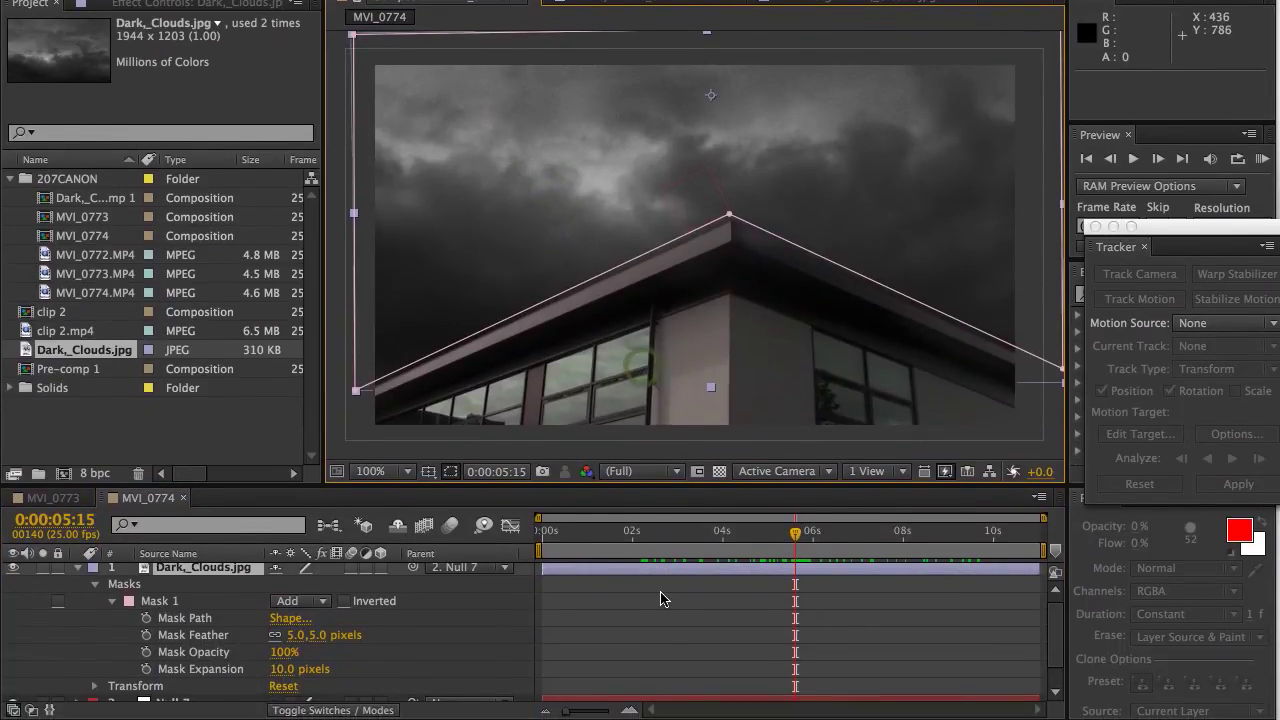
pyautogui.click(660, 595)
pyautogui.moveTo(810, 543)
pyautogui.mouseDown()
pyautogui.moveTo(942, 555)
pyautogui.moveTo(668, 548)
pyautogui.moveTo(795, 547)
pyautogui.mouseUp()
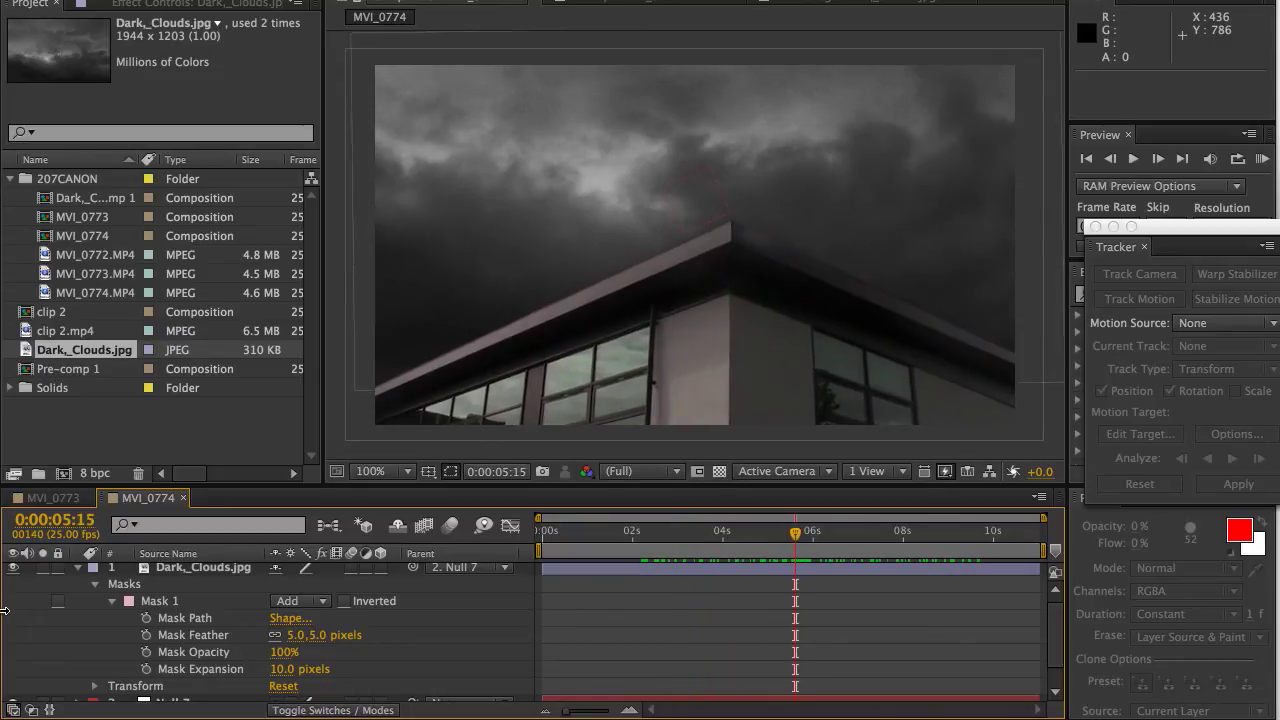
# Pre-compose the Dark,_Clouds.jpg layer as "Pre Comp Sky with mask", leaving all attributes in MVI_0774, and open the new composition.
pyautogui.click(79, 569)
pyautogui.click(191, 575)
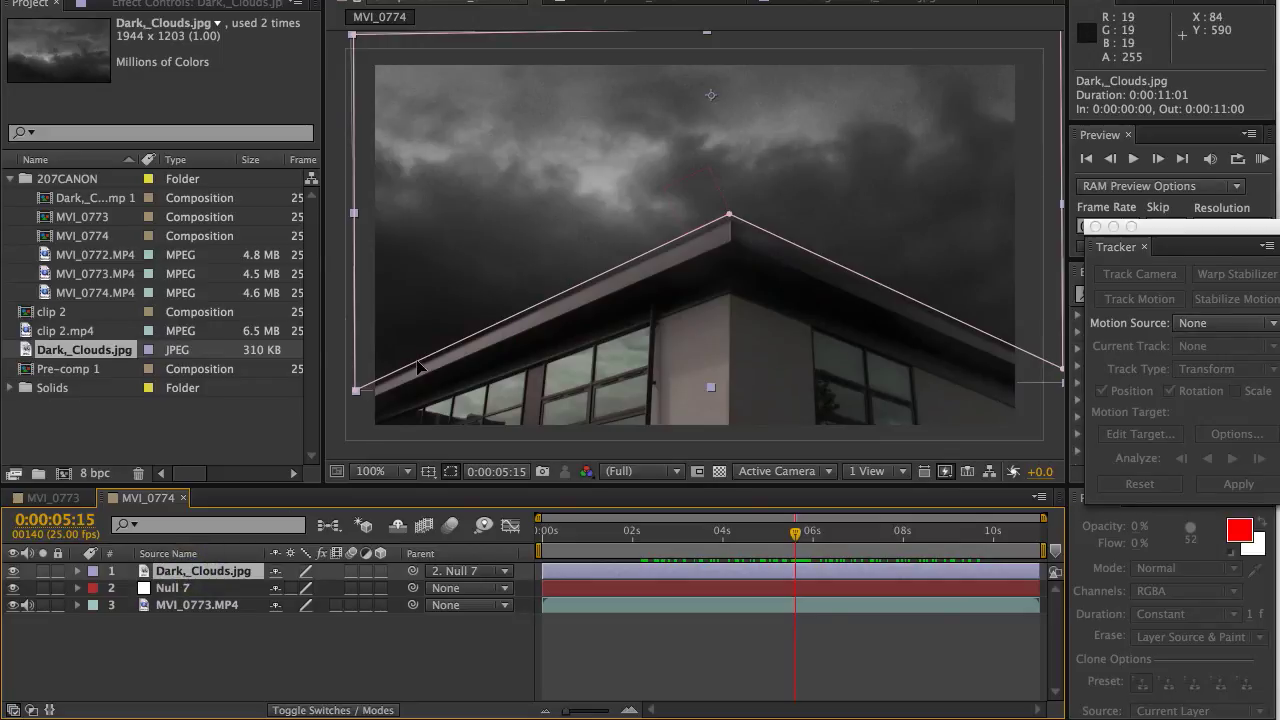
pyautogui.rightClick(200, 575)
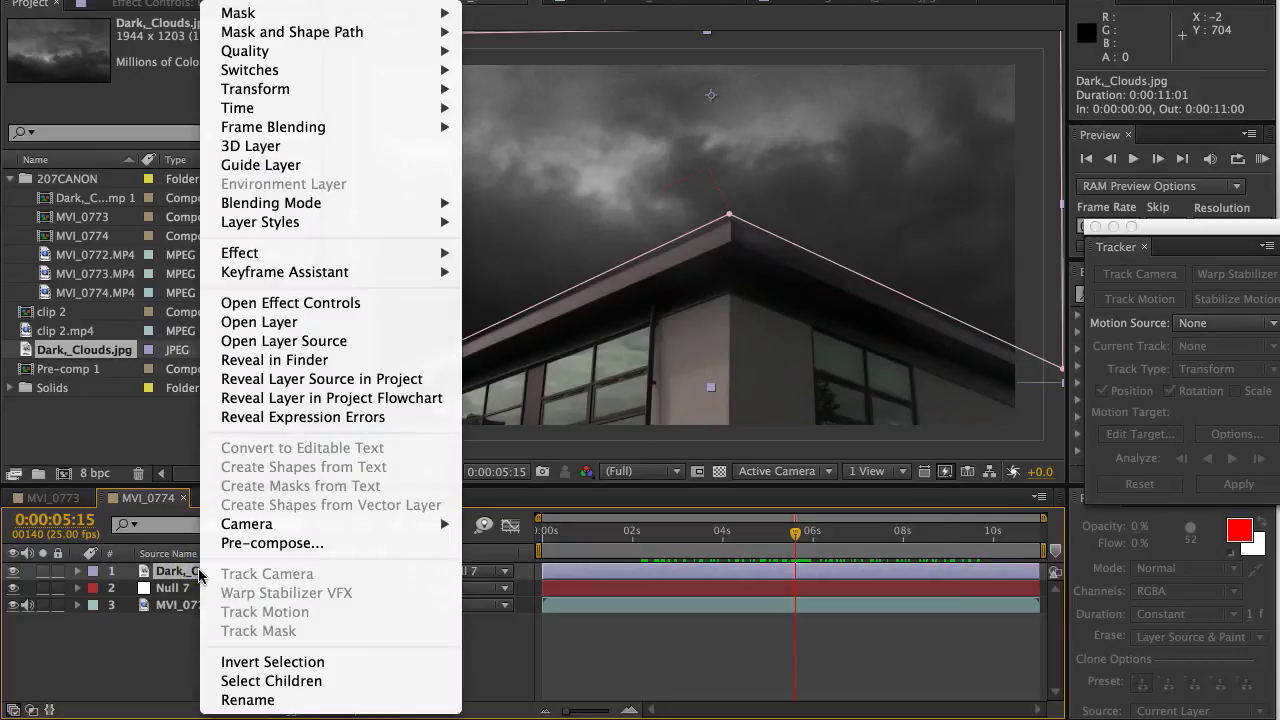
pyautogui.click(252, 544)
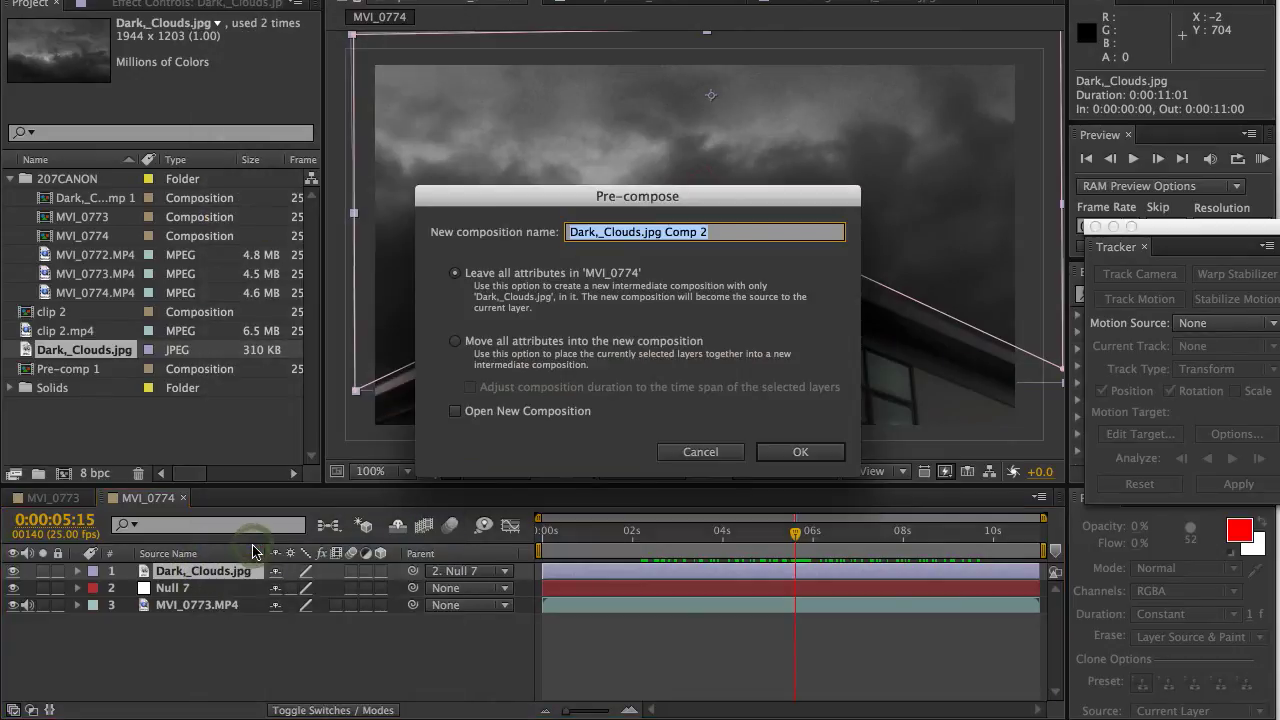
pyautogui.write('P')
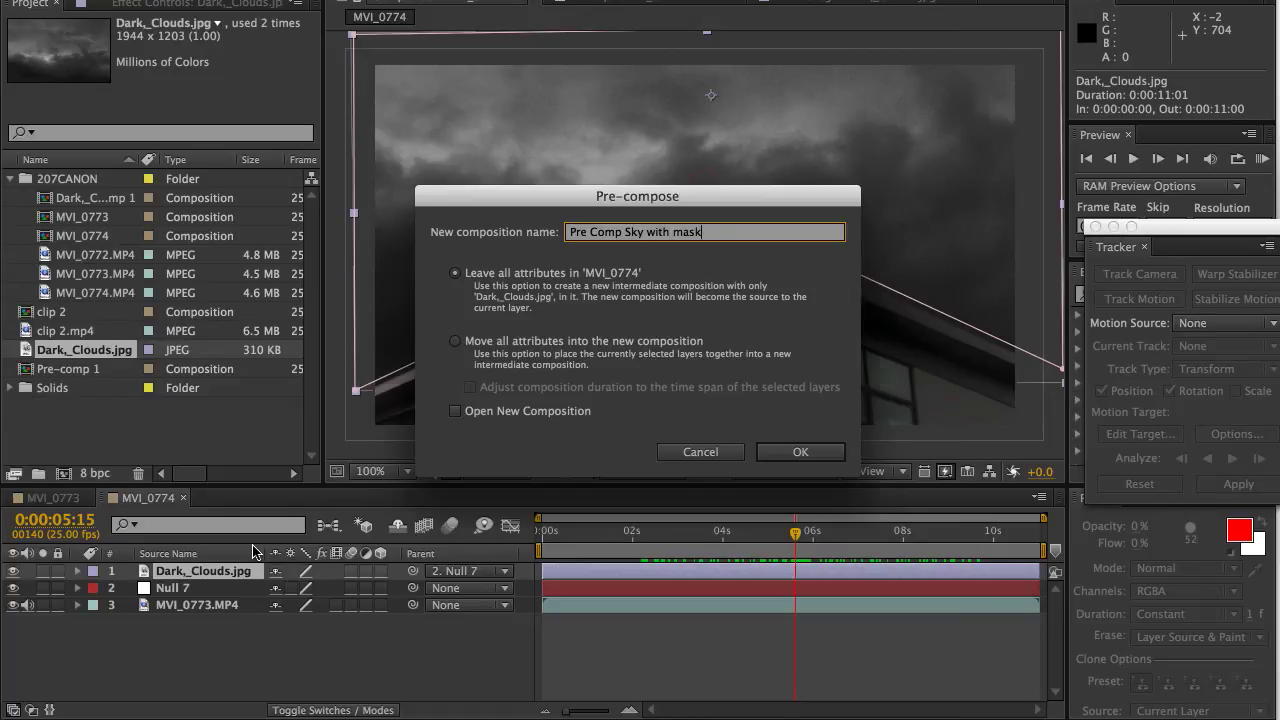
pyautogui.write('re Comp Sky with mask')
pyautogui.press('Return')
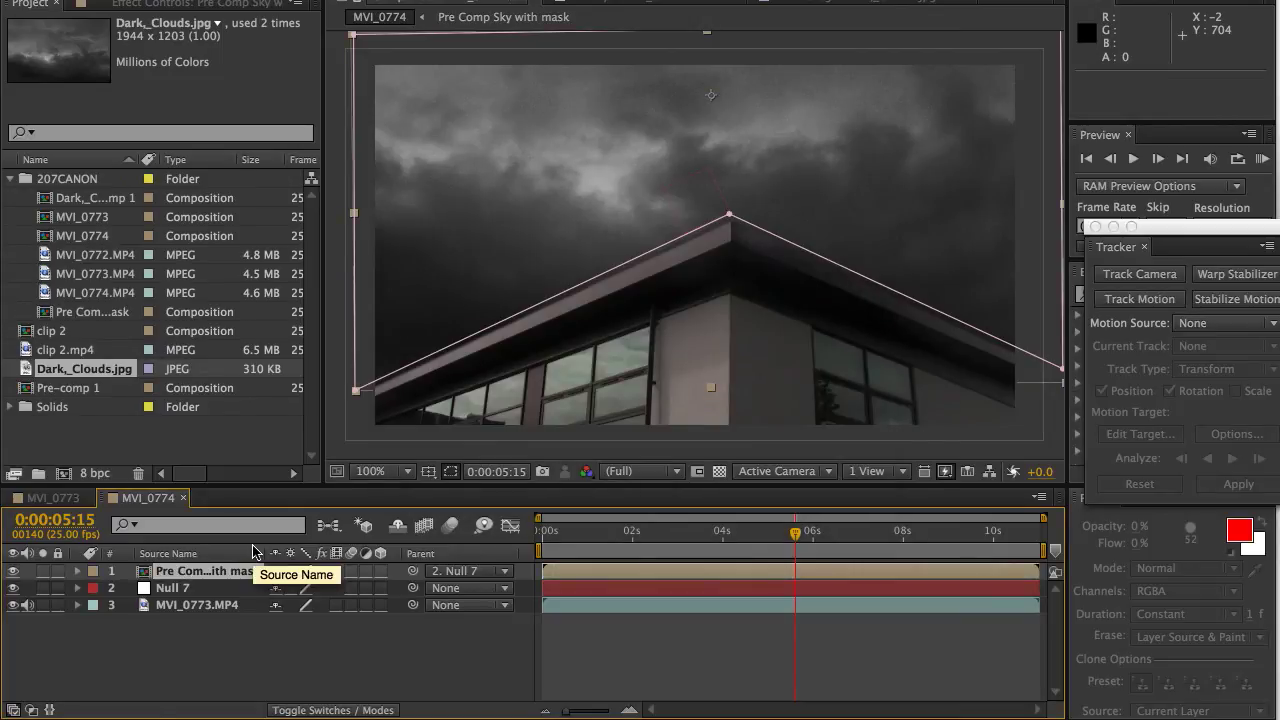
pyautogui.doubleClick(144, 577)
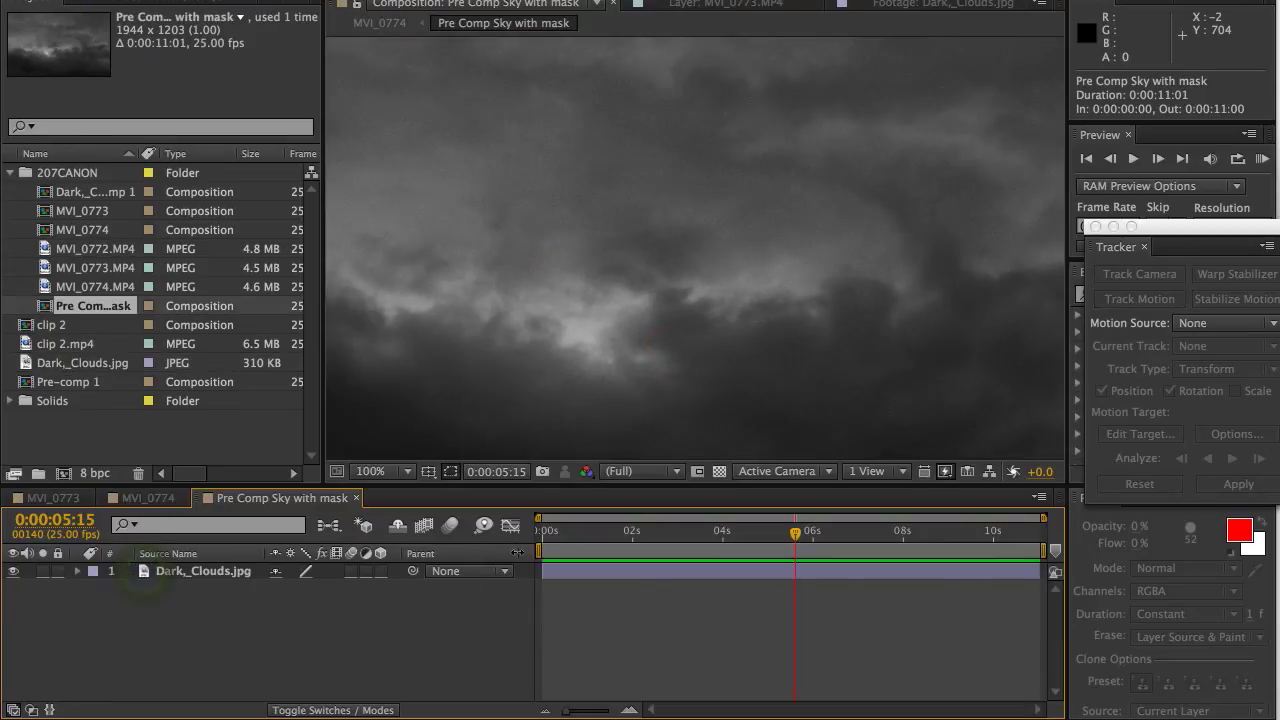
# Set a Position keyframe for the Dark,_Clouds.jpg layer at 0:00:00:00 in the sky pre-comp.
pyautogui.moveTo(591, 540); pyautogui.dragTo(522, 543)
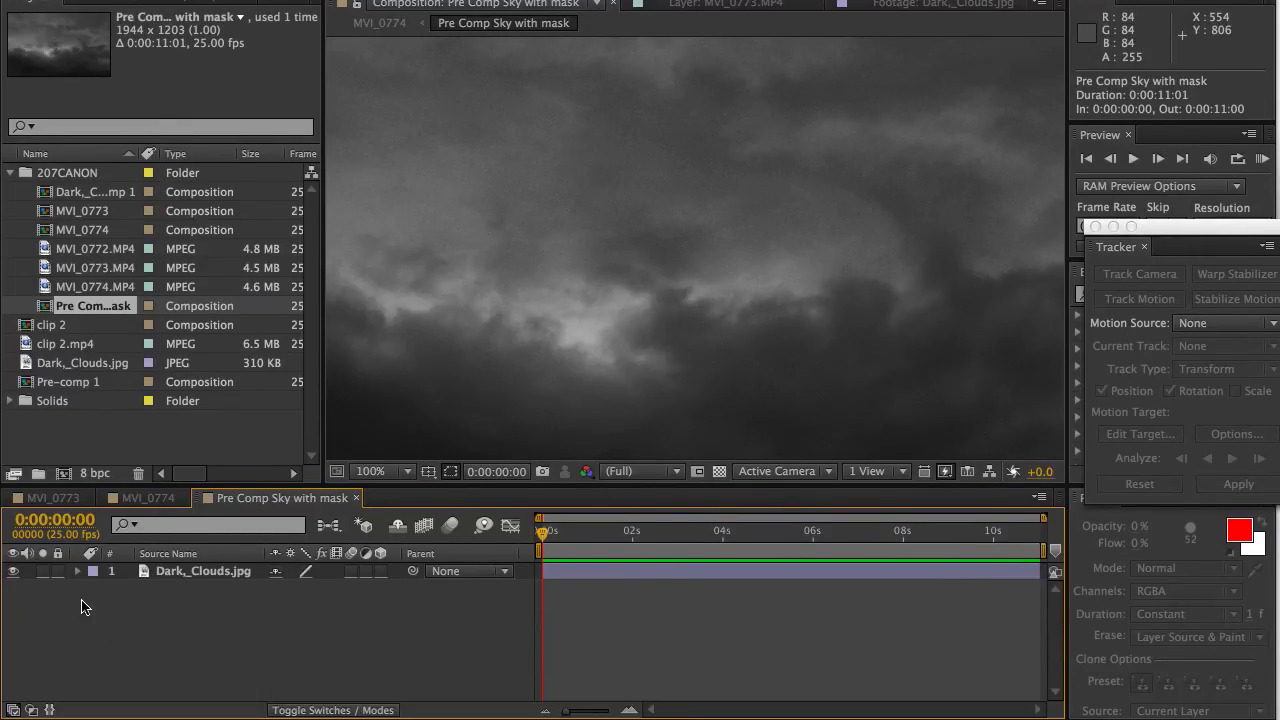
pyautogui.click(78, 572)
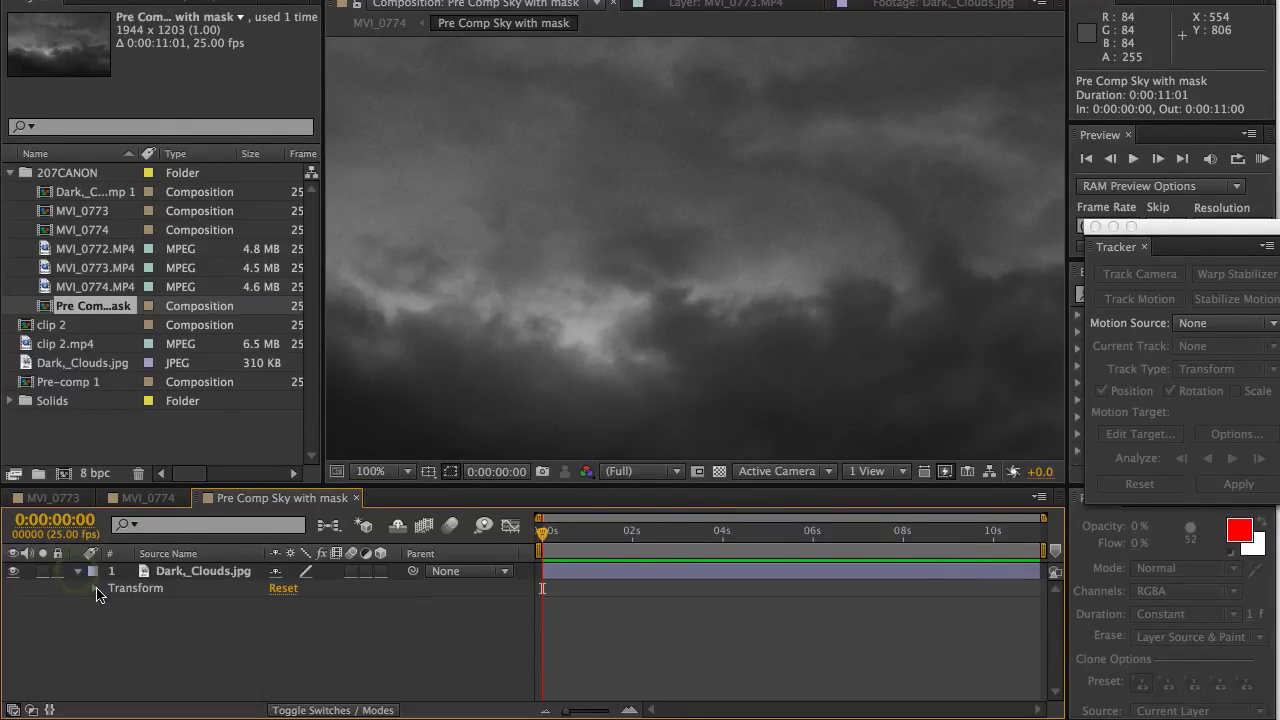
pyautogui.click(96, 590)
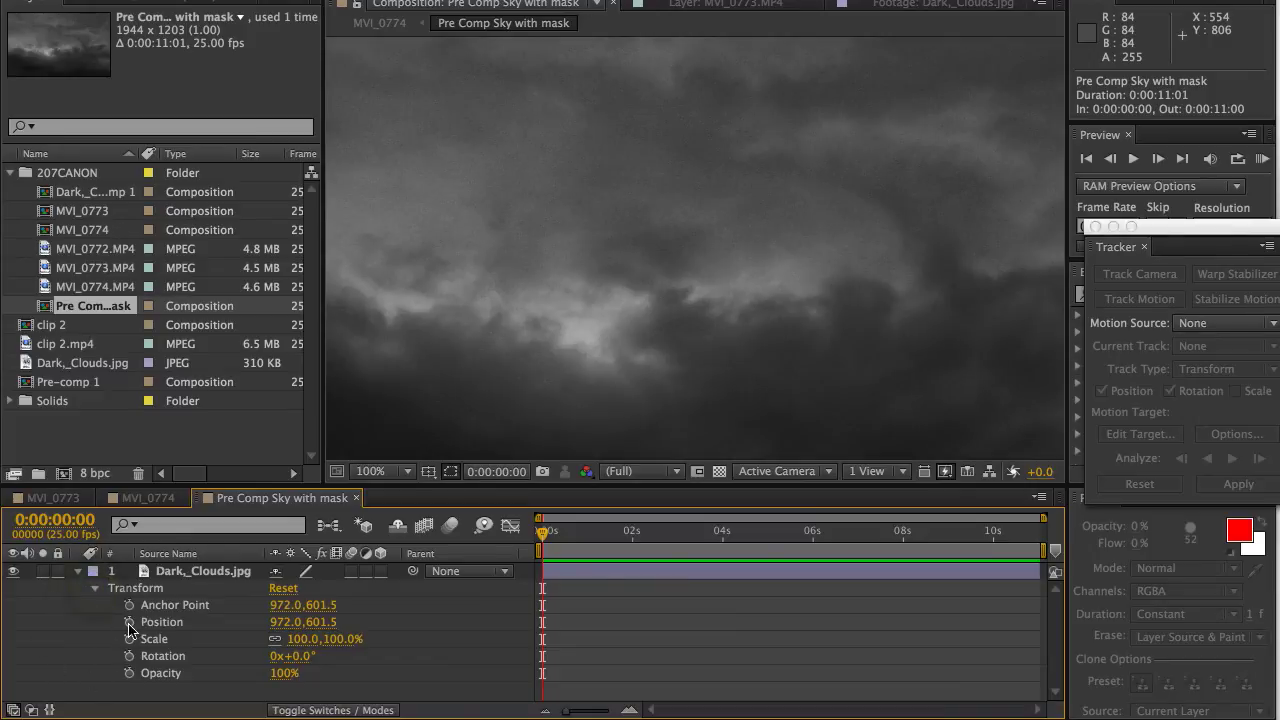
pyautogui.click(128, 623)
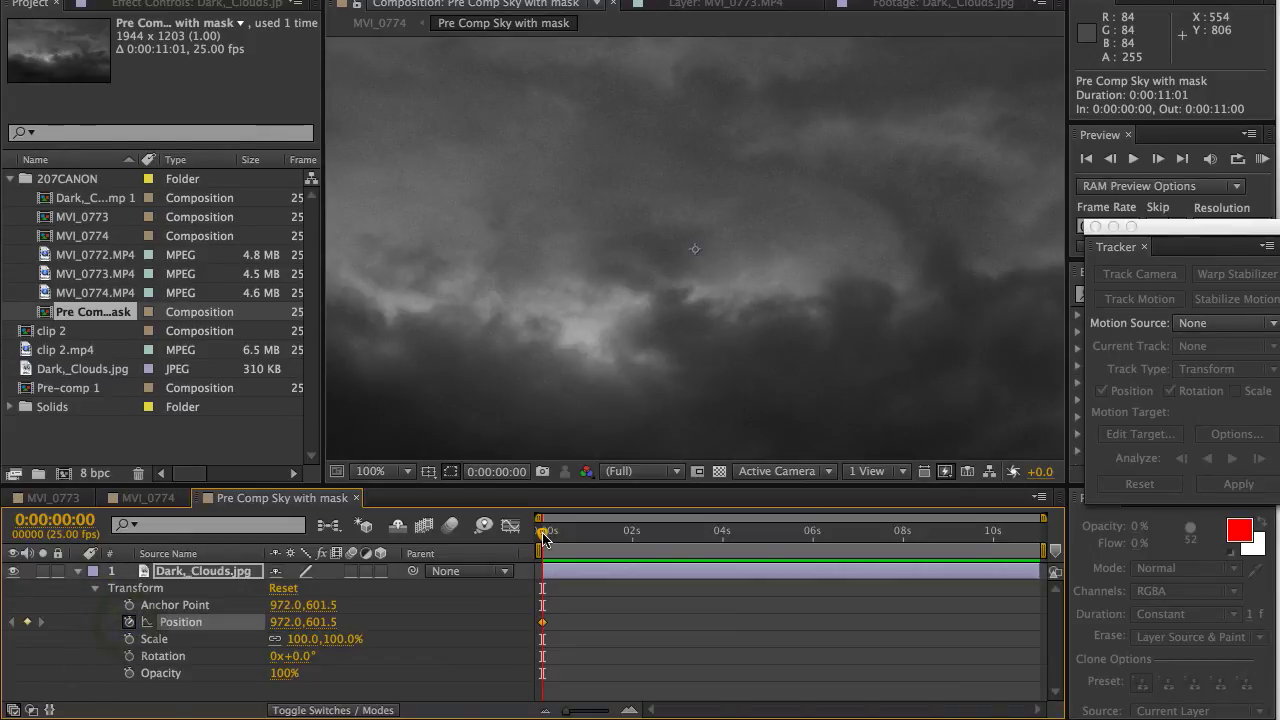
# Keyframe the clouds' position at 0:00:11:00 by moving the image to about 864, 561.5, and scrub the timeline to check the drift.
pyautogui.moveTo(543, 537); pyautogui.dragTo(748, 537)
pyautogui.moveTo(869, 545); pyautogui.dragTo(1050, 557)
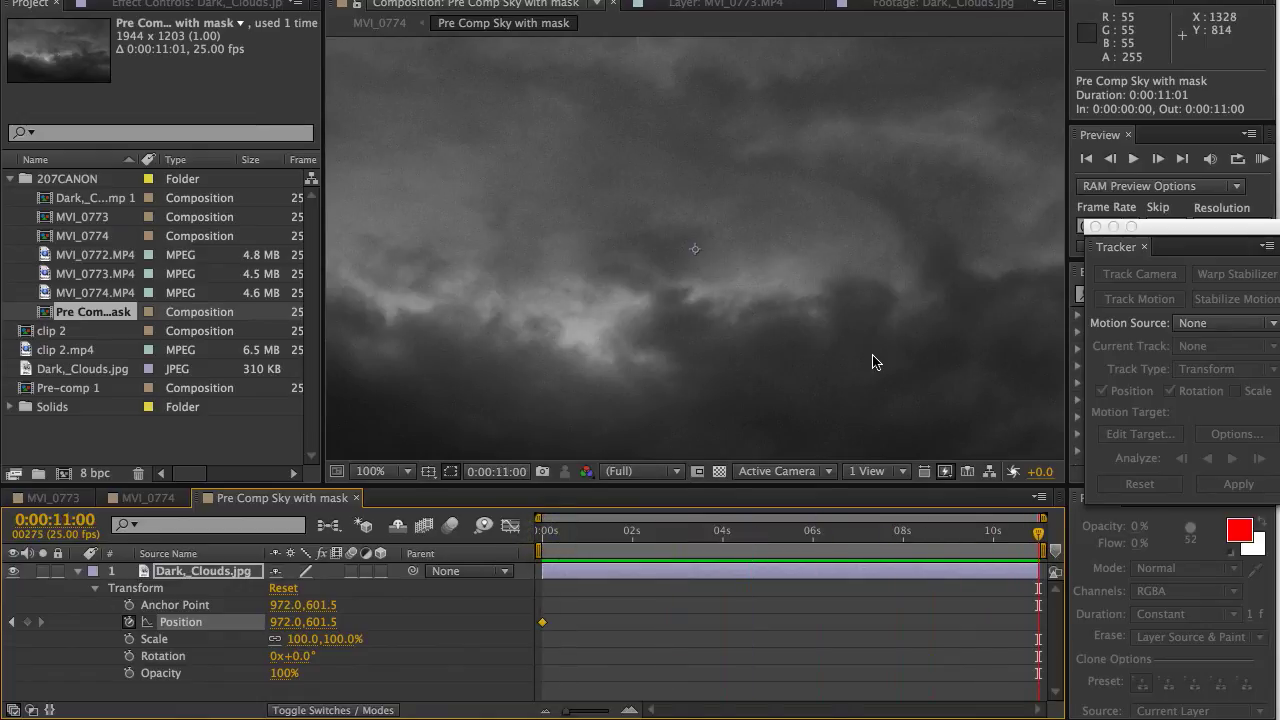
pyautogui.moveTo(872, 356); pyautogui.dragTo(814, 357)
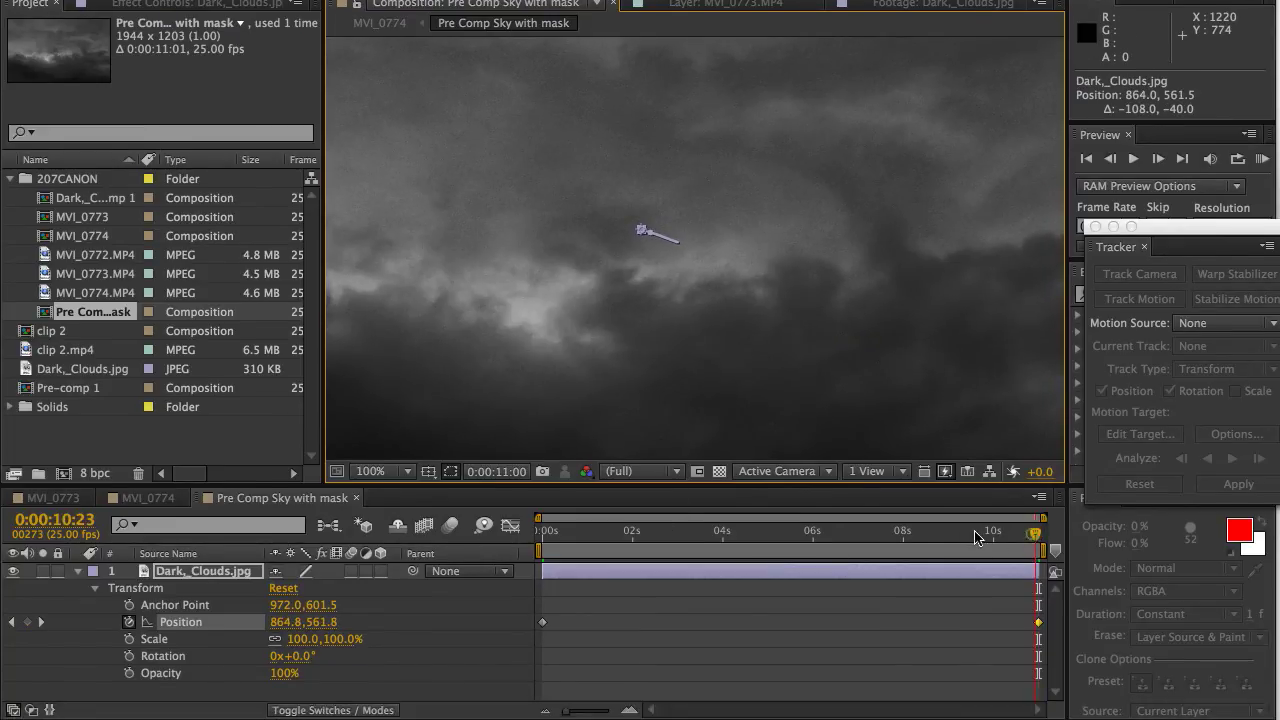
pyautogui.moveTo(975, 537); pyautogui.dragTo(808, 547)
pyautogui.moveTo(887, 547); pyautogui.dragTo(998, 545)
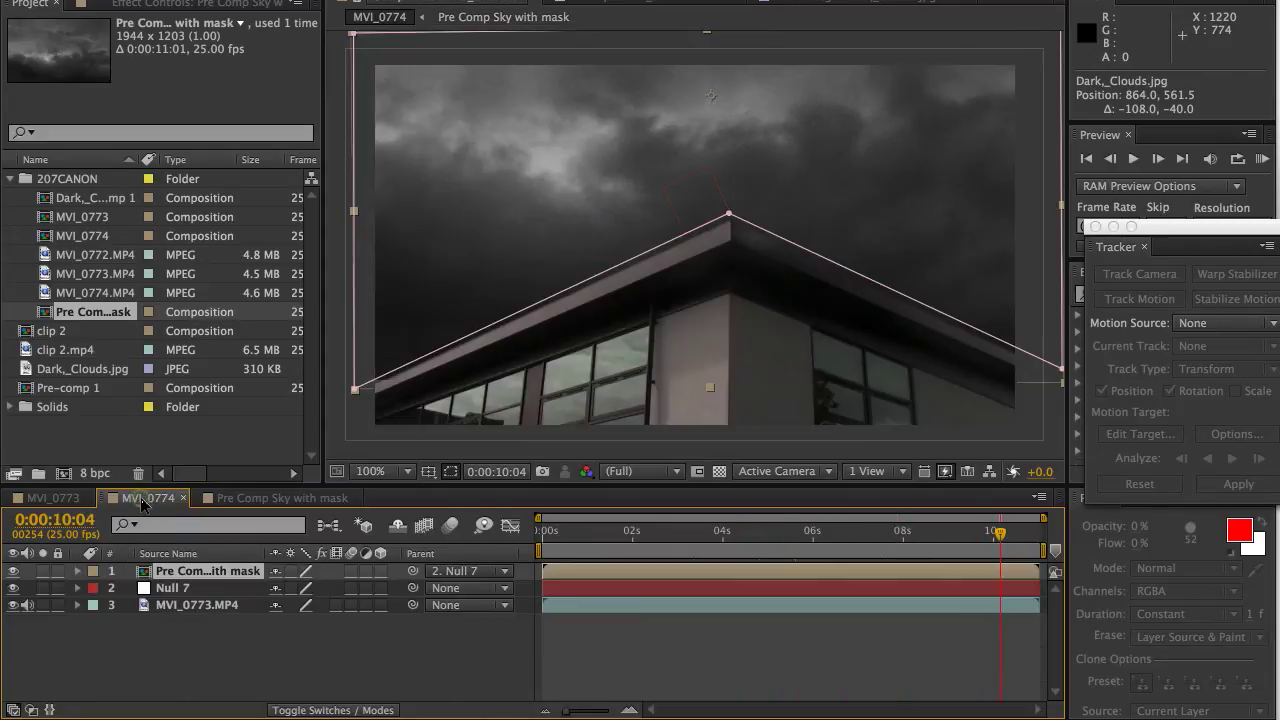
# Return to MVI_0774, scrub to 0:00:06:02 and examine the pre-composed sky layer and its mask against the roofline.
pyautogui.click(143, 499)
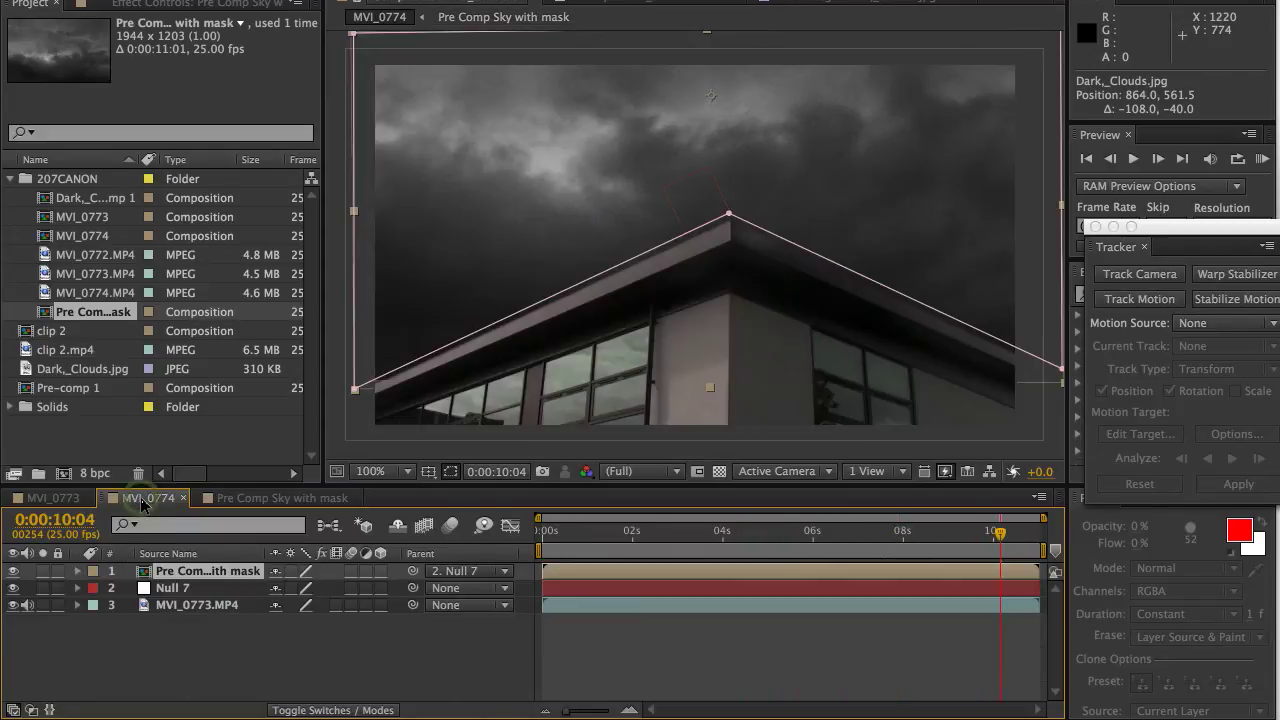
pyautogui.click(298, 665)
pyautogui.moveTo(548, 540); pyautogui.dragTo(814, 551)
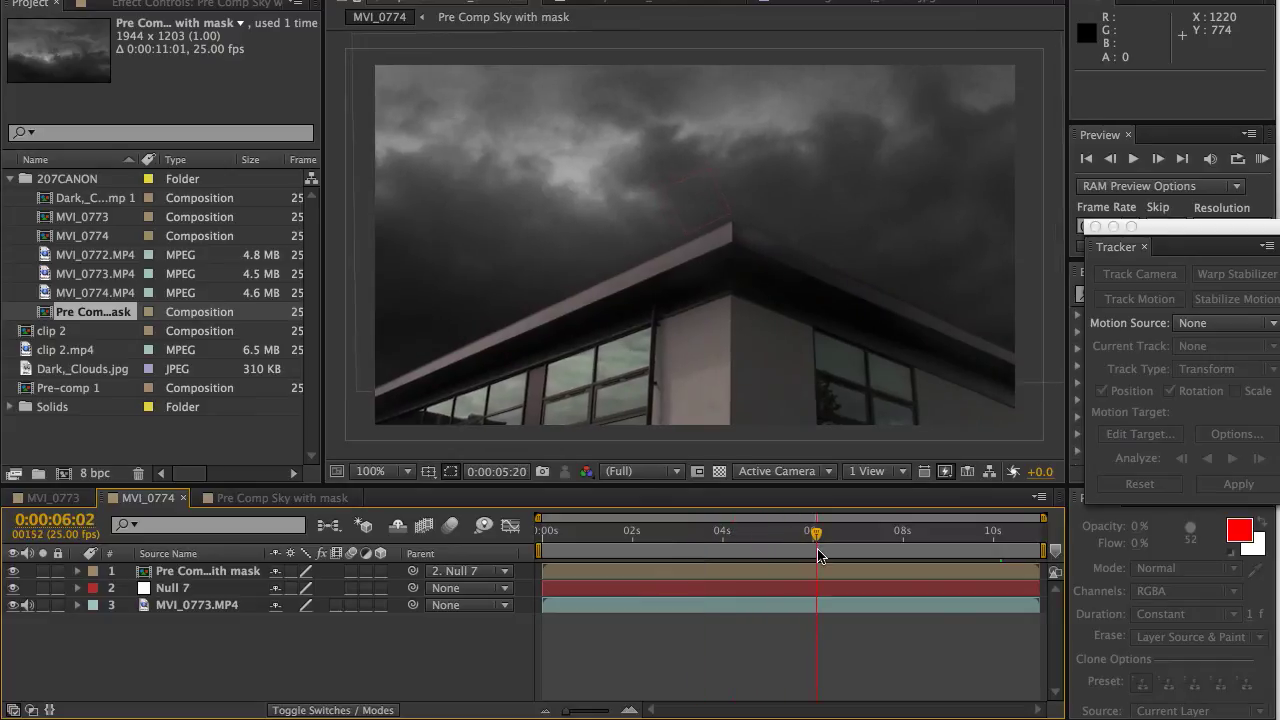
pyautogui.click(175, 572)
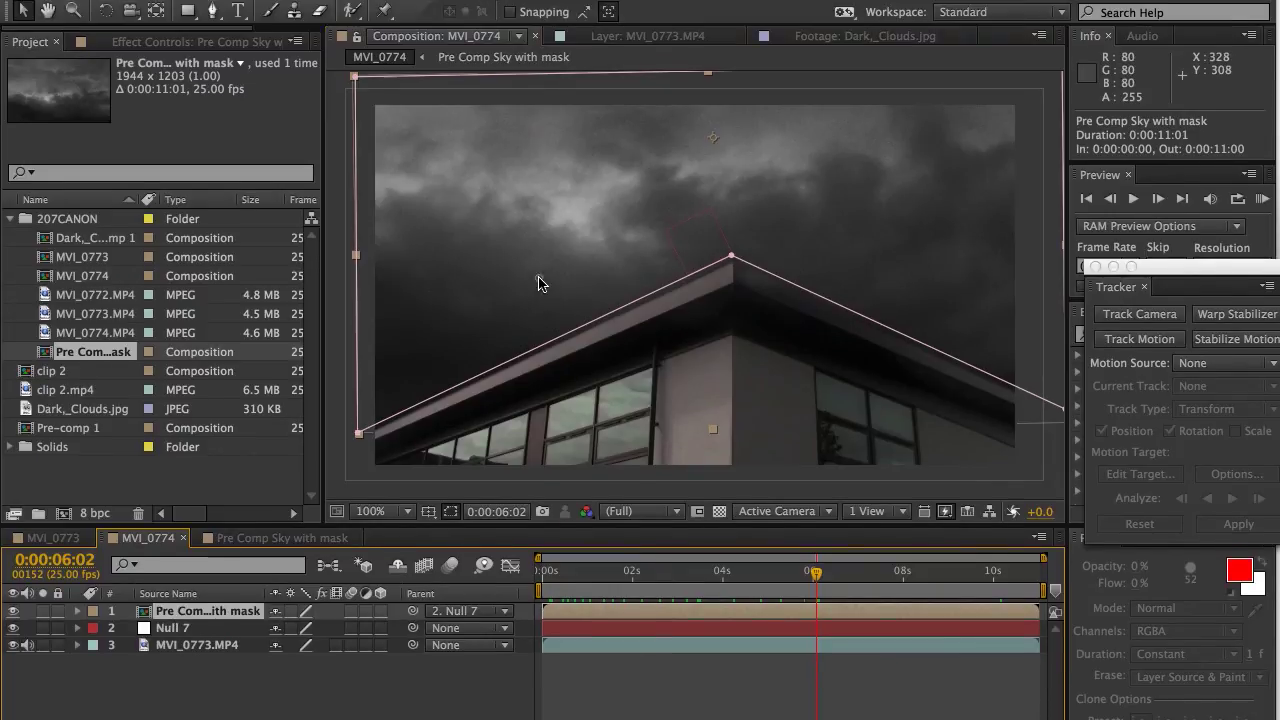
pyautogui.click(538, 226)
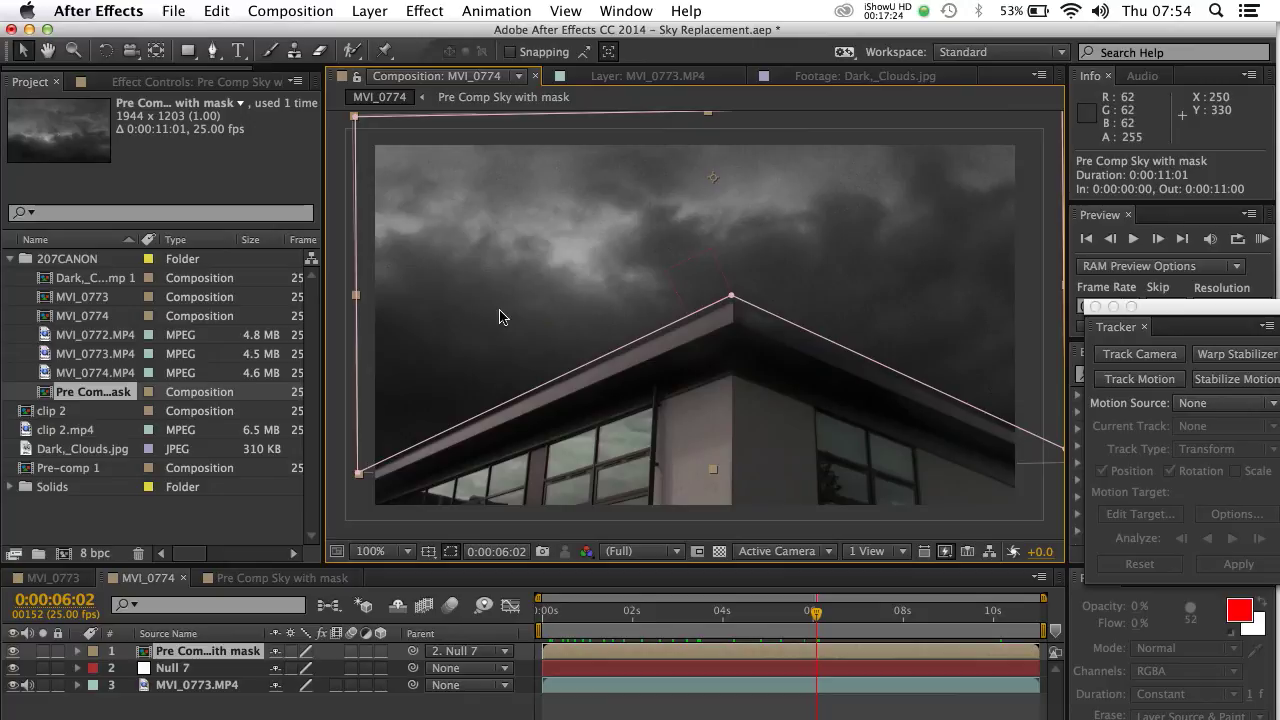
pyautogui.click(615, 282)
pyautogui.click(563, 248)
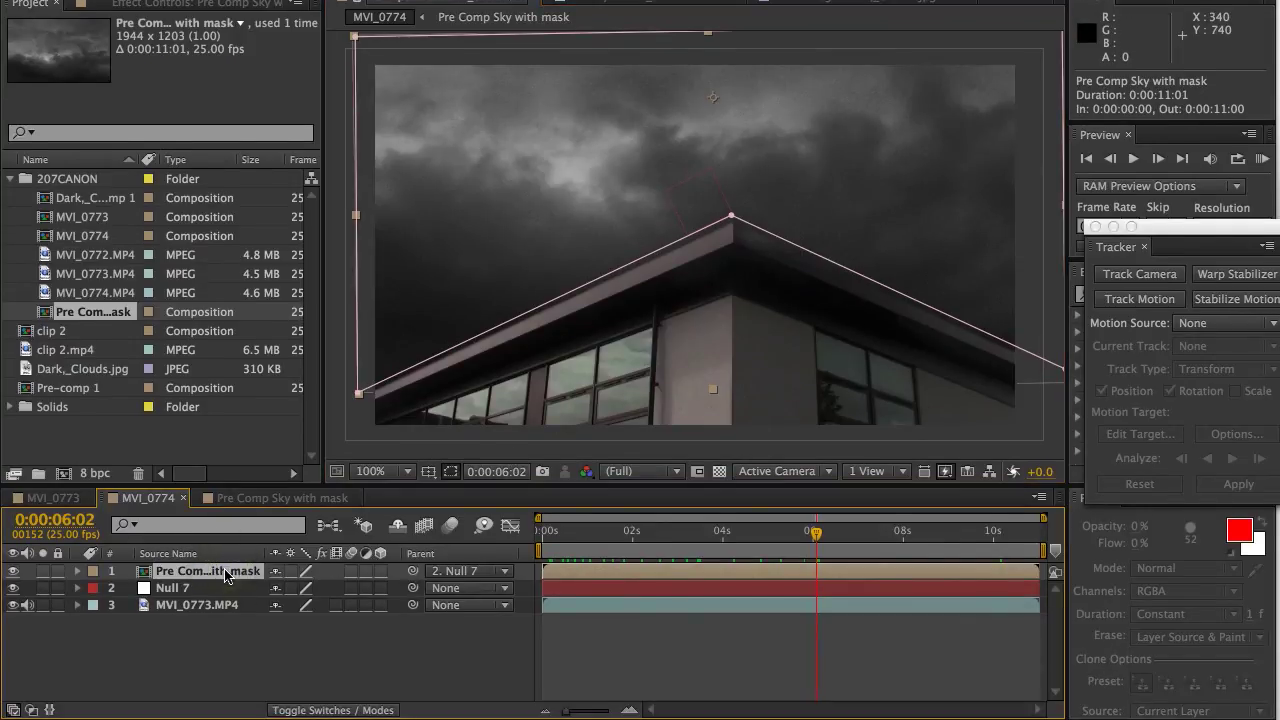
# Review the cloud motion in the Pre Comp Sky with mask composition, and play a RAM preview of MVI_0774.
pyautogui.click(240, 499)
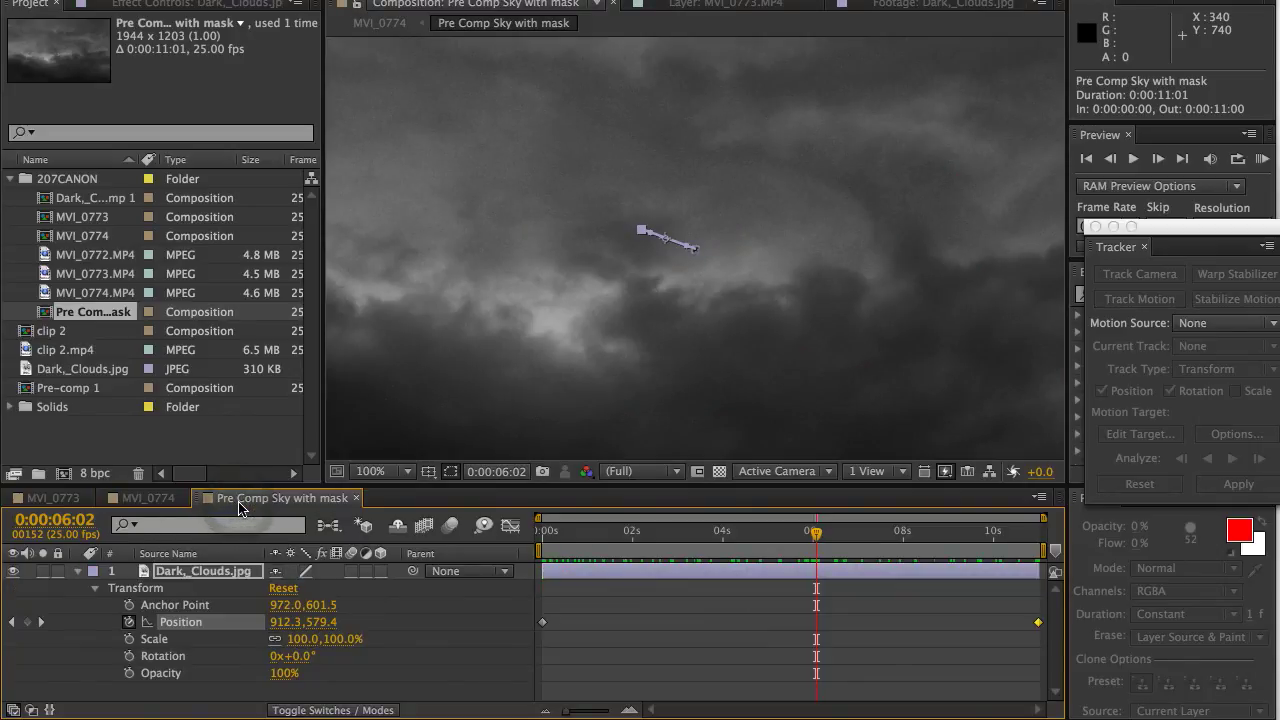
pyautogui.moveTo(558, 537); pyautogui.dragTo(720, 555)
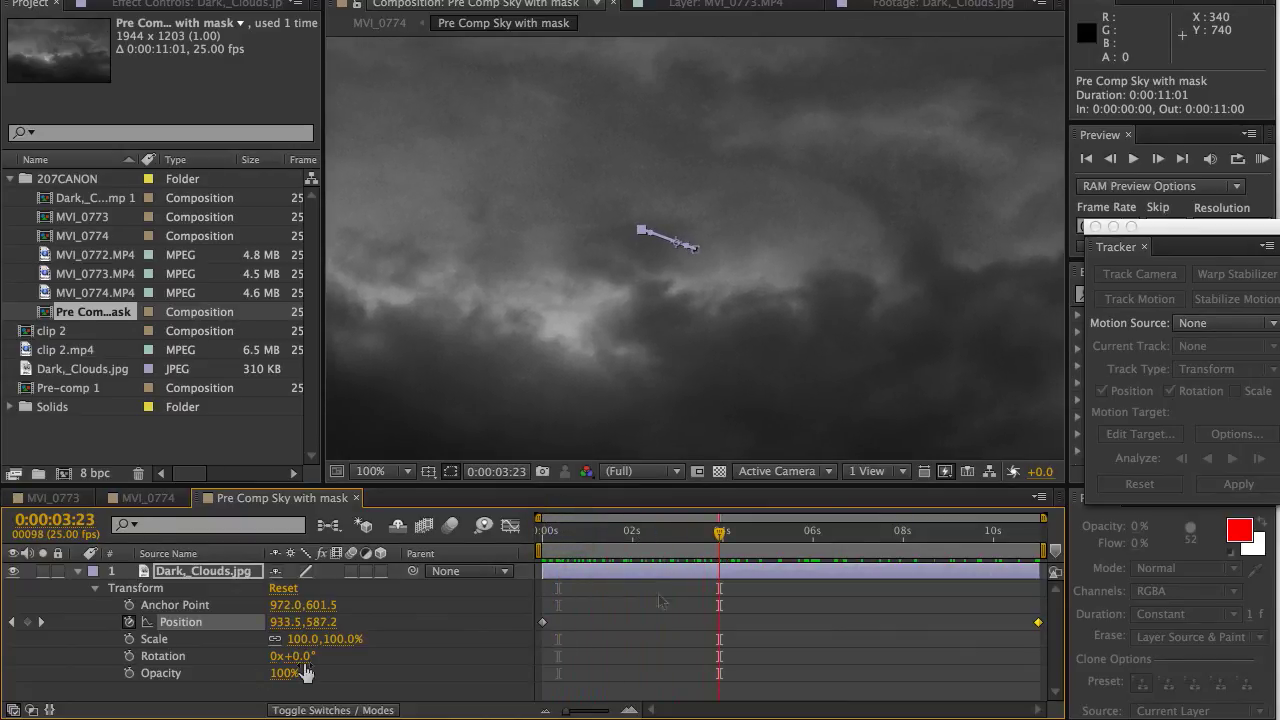
pyautogui.click(142, 498)
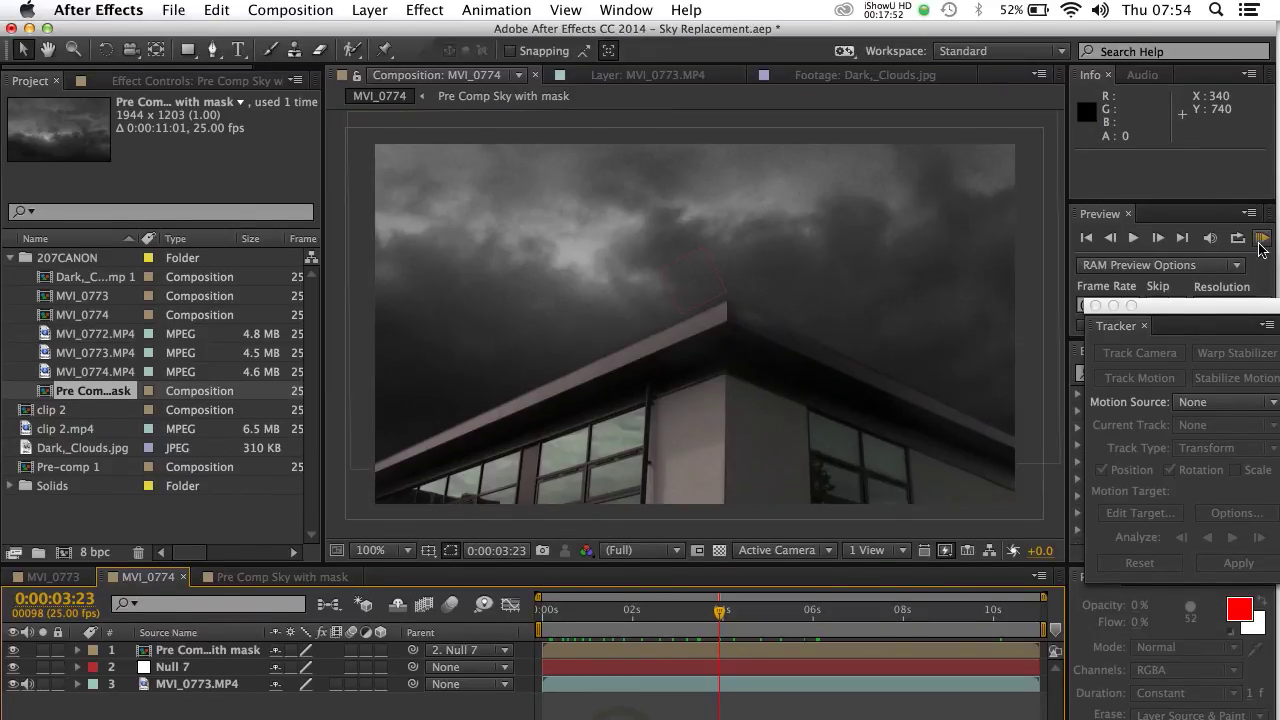
pyautogui.click(1262, 158)
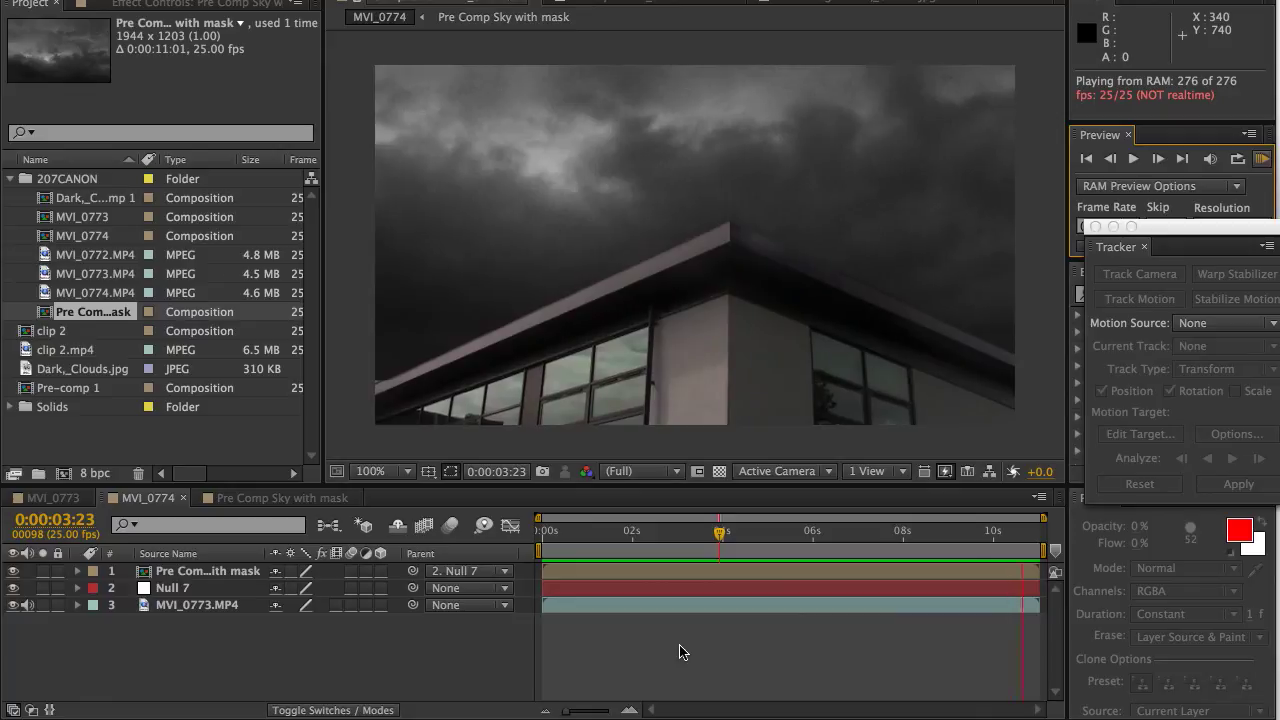
pyautogui.press('space')
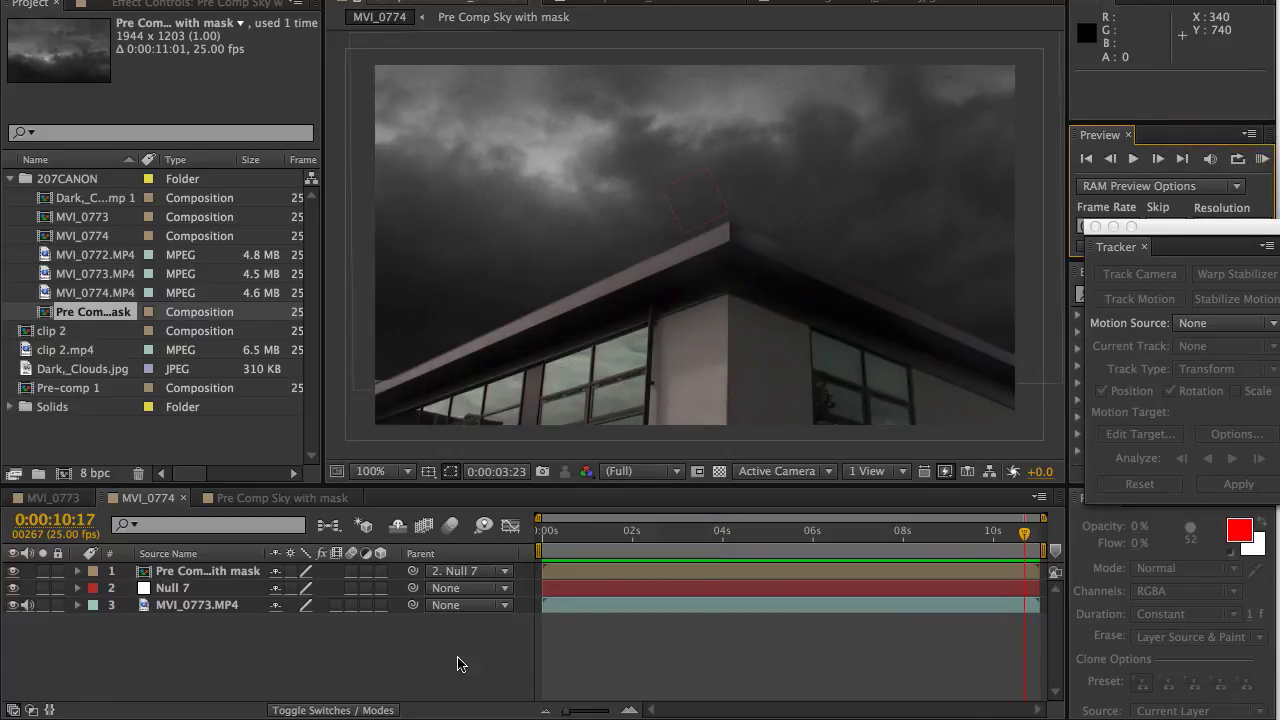
pyautogui.click(515, 190)
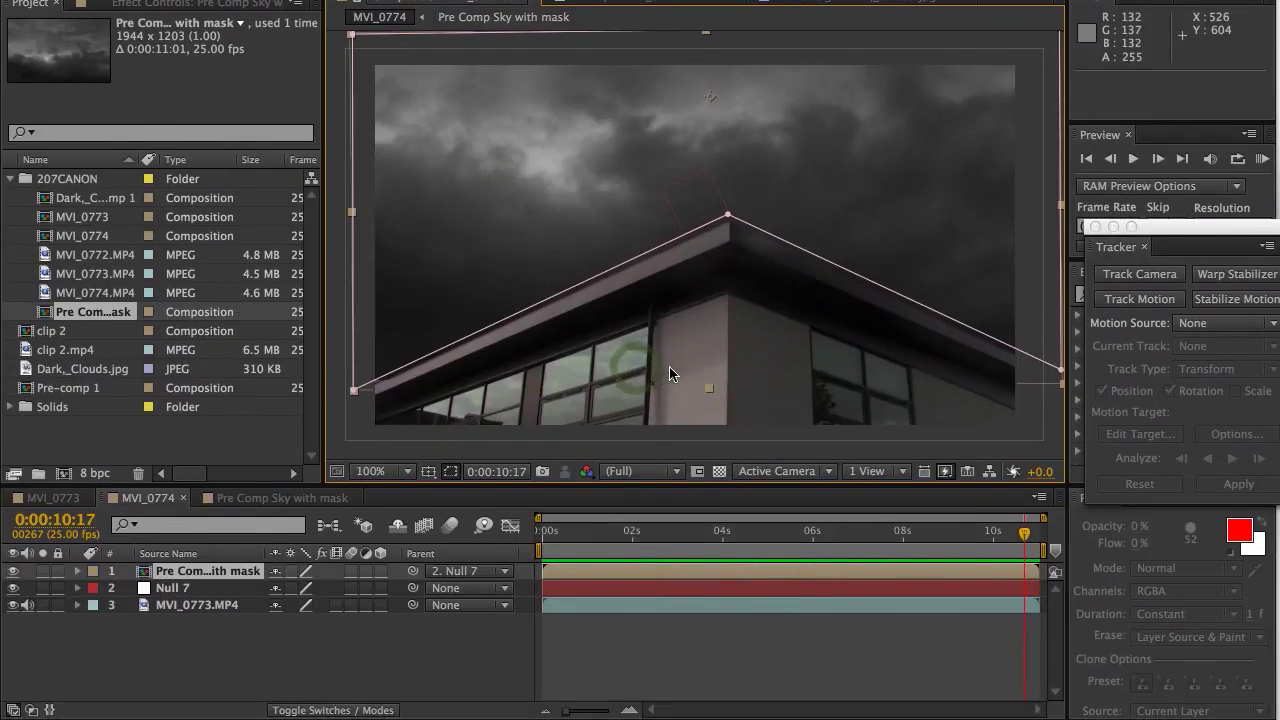
pyautogui.click(609, 632)
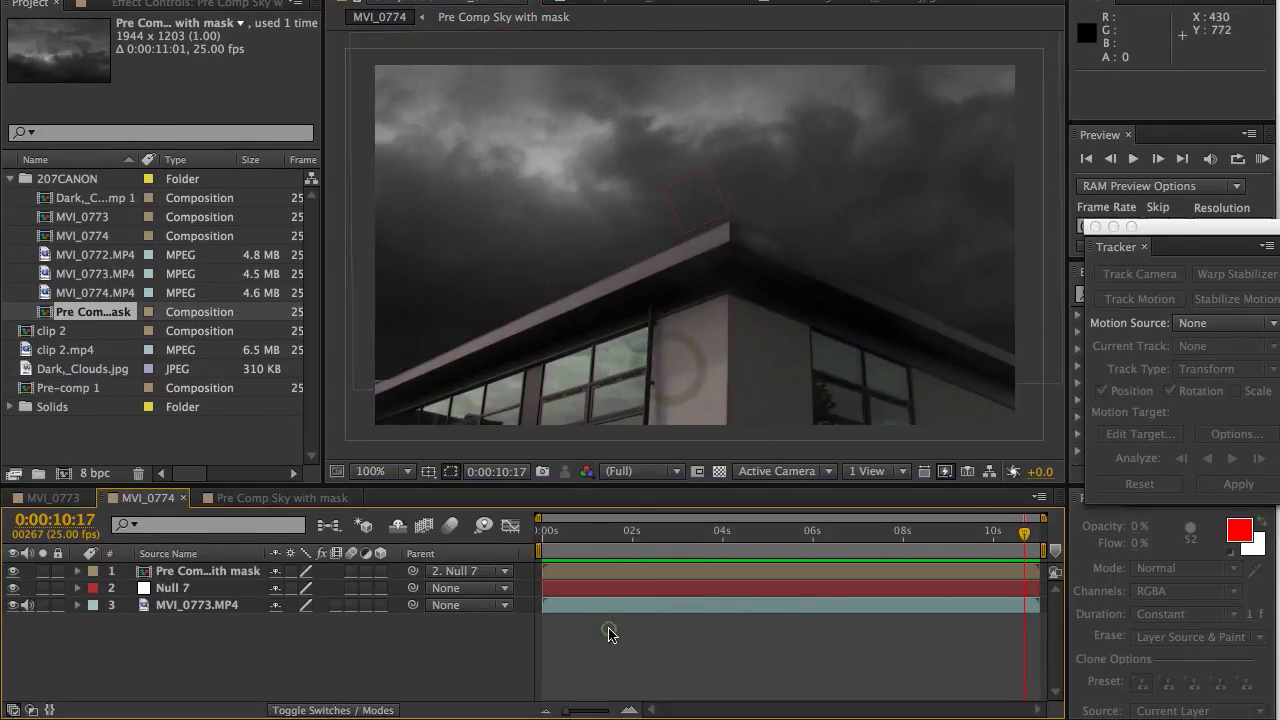
# Apply the Hue/Saturation effect to the MVI_0773.MP4 layer and set Master Saturation to -30.
pyautogui.click(165, 605)
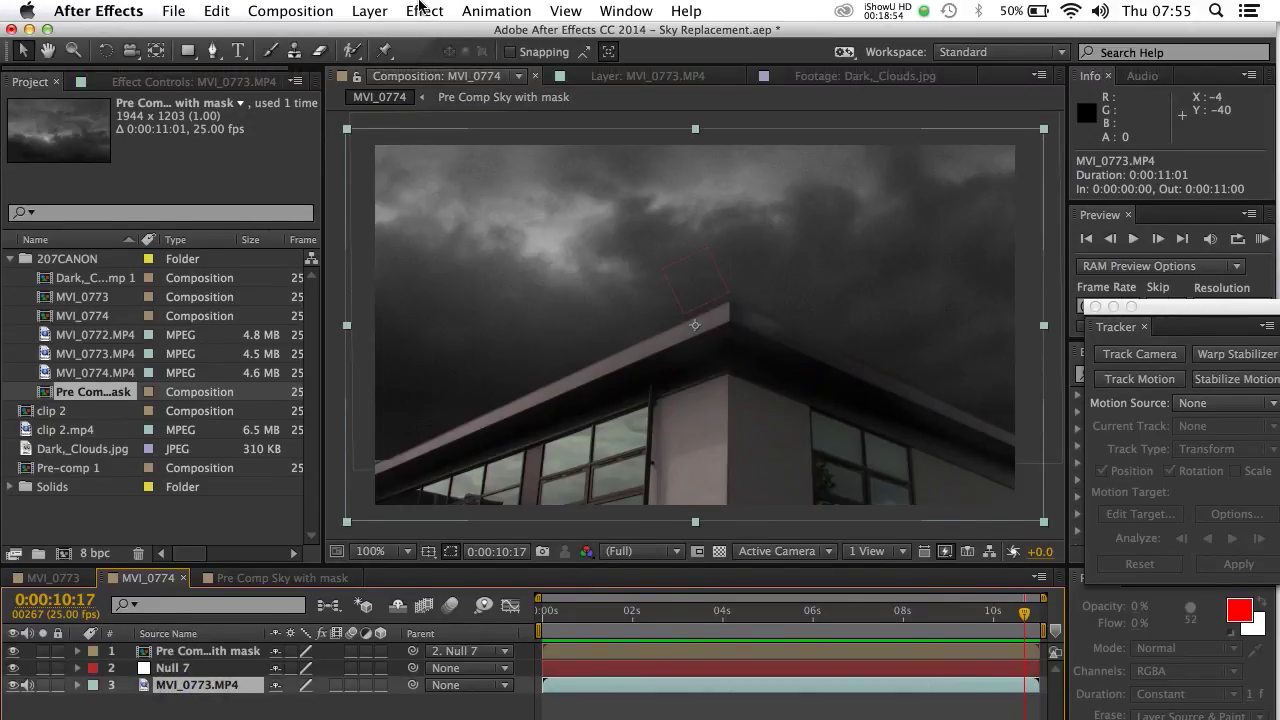
pyautogui.click(423, 10)
pyautogui.moveTo(560, 199)
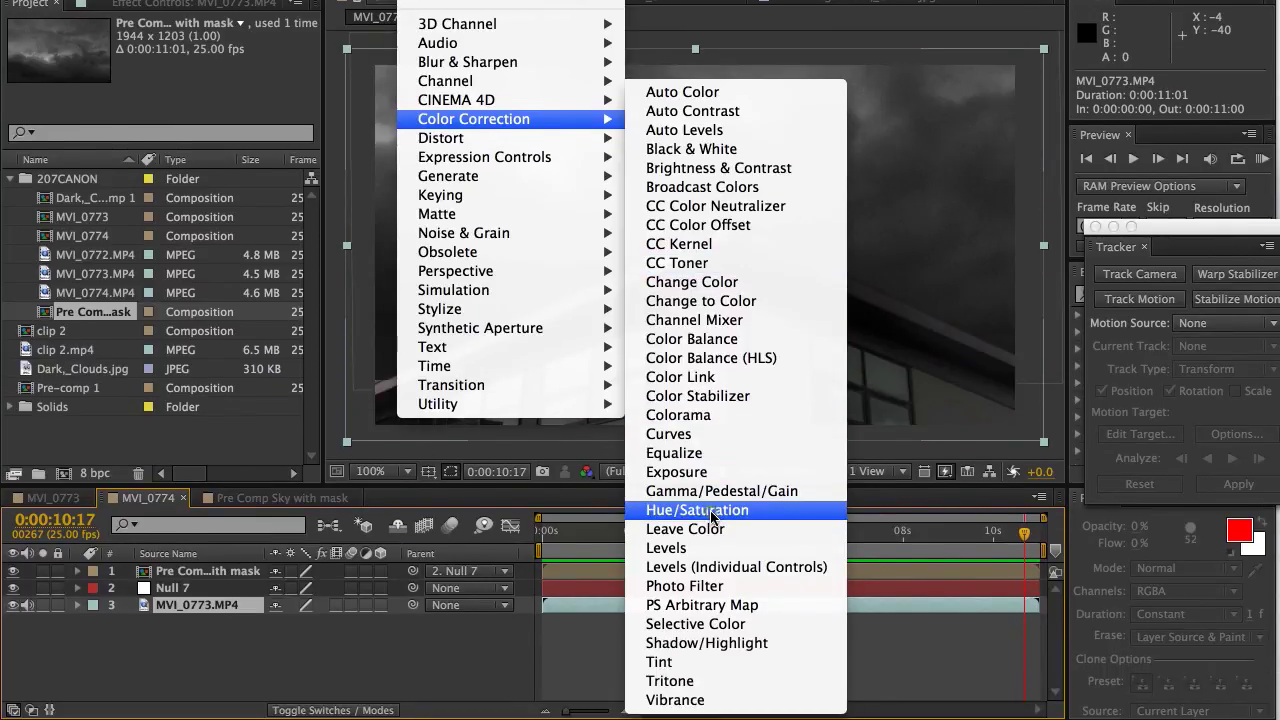
pyautogui.click(713, 516)
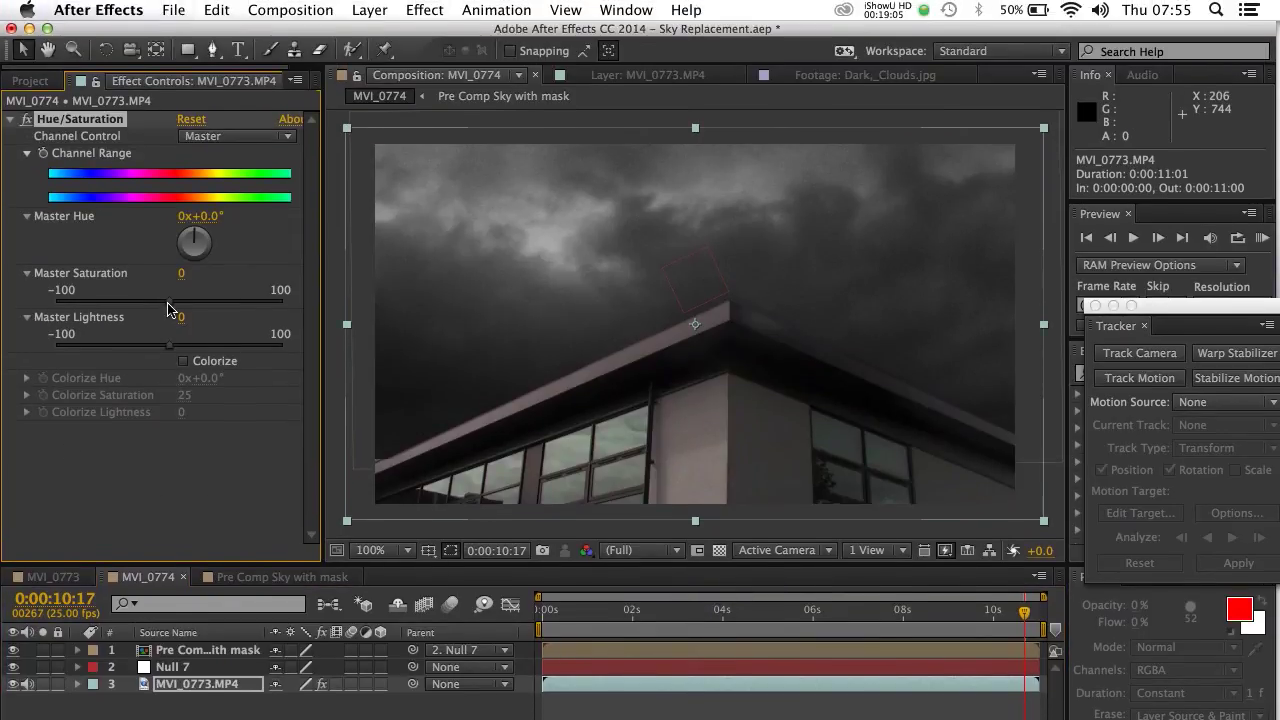
pyautogui.moveTo(168, 304); pyautogui.dragTo(152, 302)
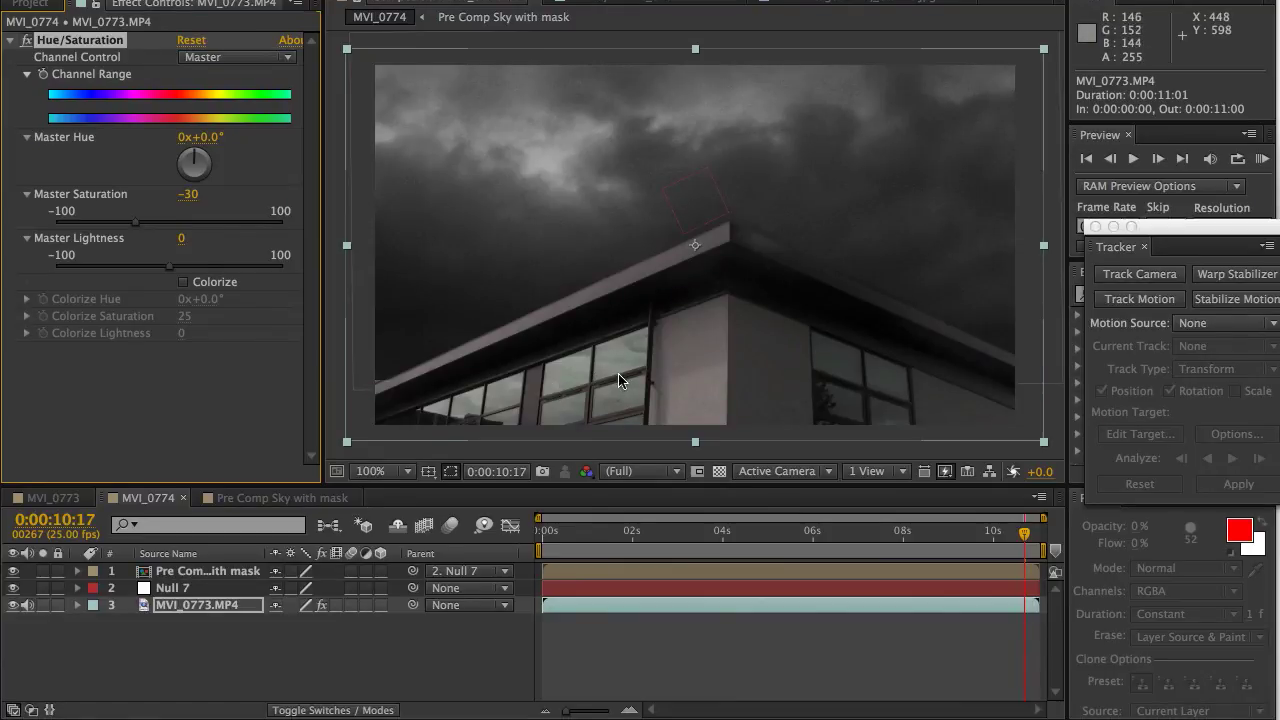
pyautogui.click(564, 668)
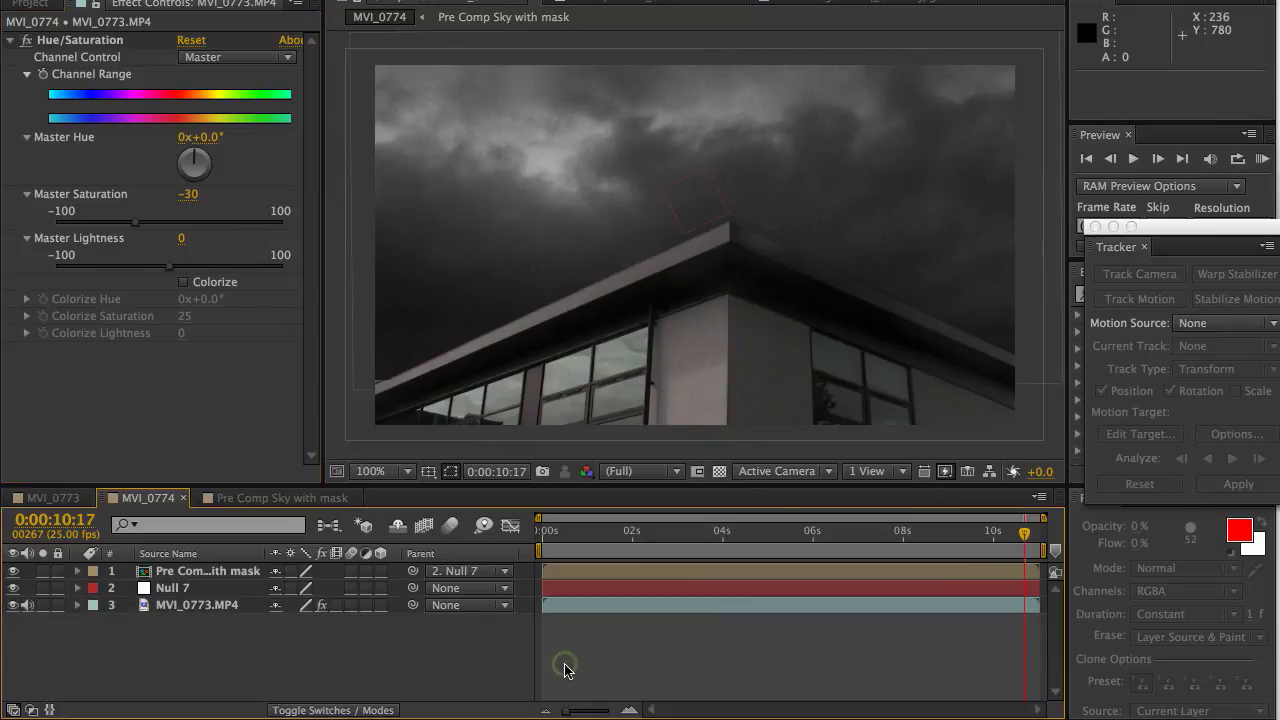
# Run a RAM preview of MVI_0774 from 0:00:00:00 to check the desaturated building with the moving sky.
pyautogui.moveTo(557, 543)
pyautogui.mouseDown()
pyautogui.moveTo(569, 543)
pyautogui.moveTo(541, 543)
pyautogui.mouseUp()
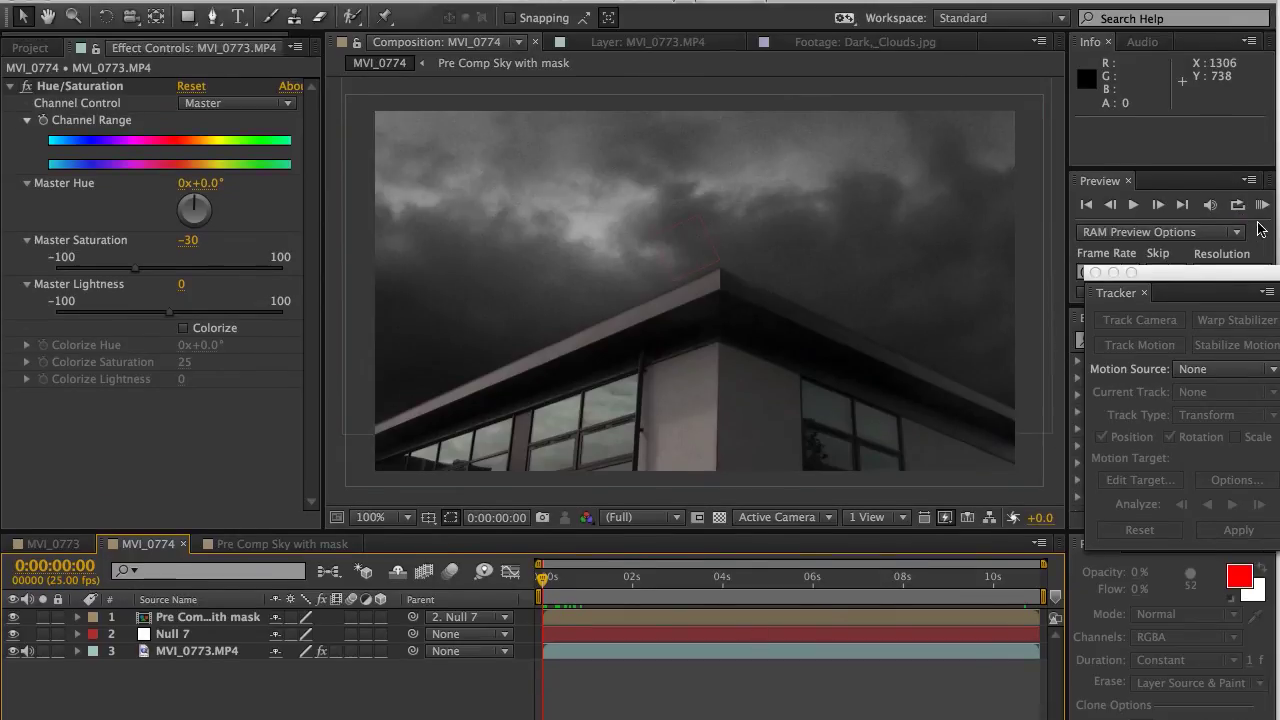
pyautogui.click(1262, 160)
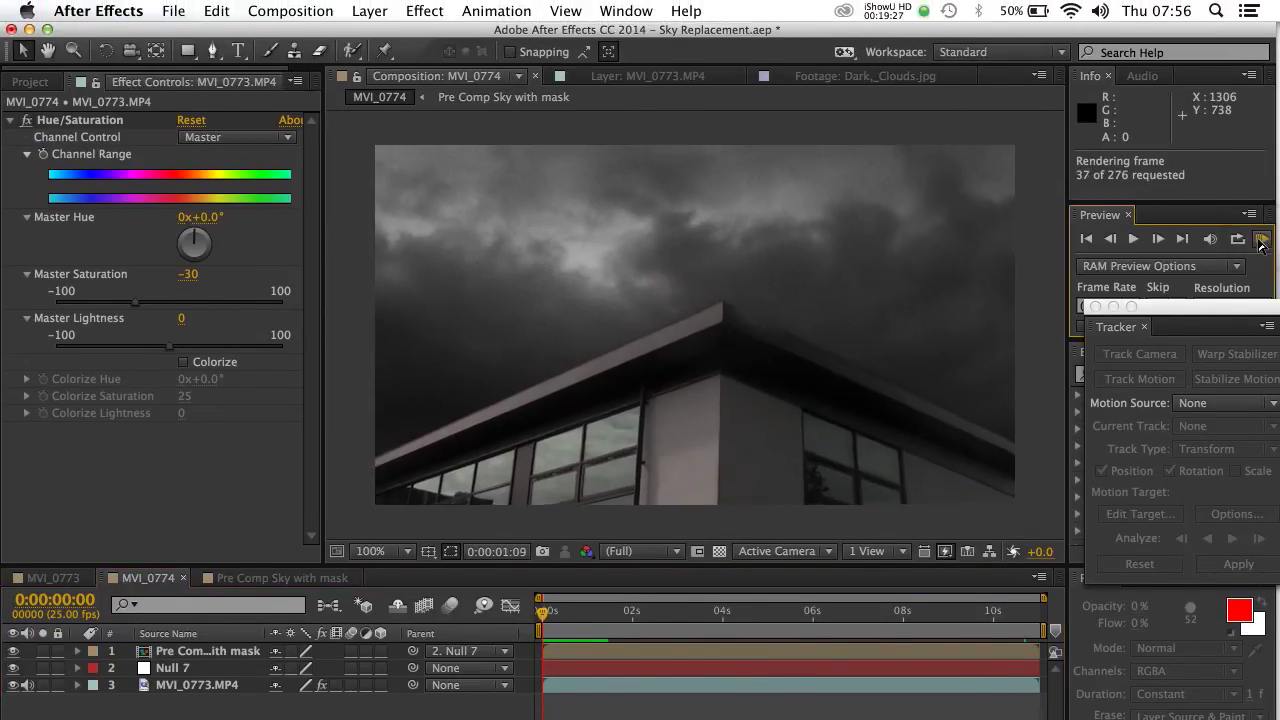